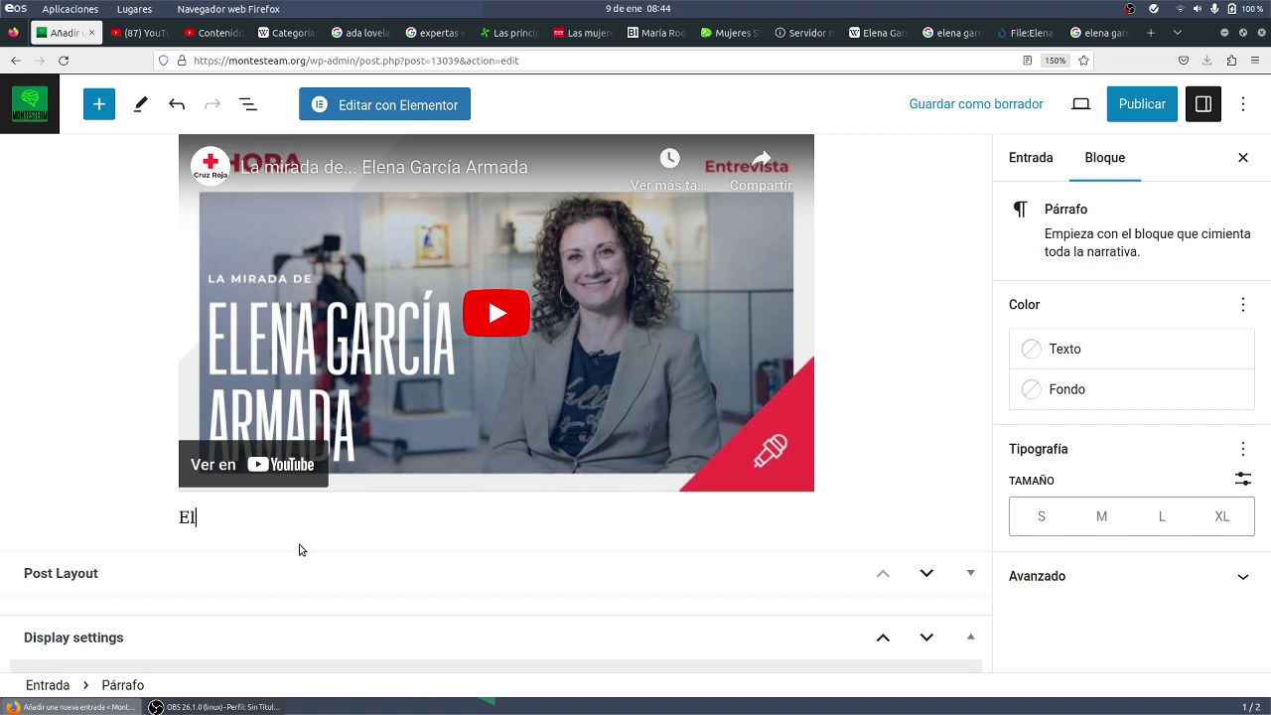
Step: Begin the caption paragraph below the embedded video with "Elena García Armada,"
text(a García arma)
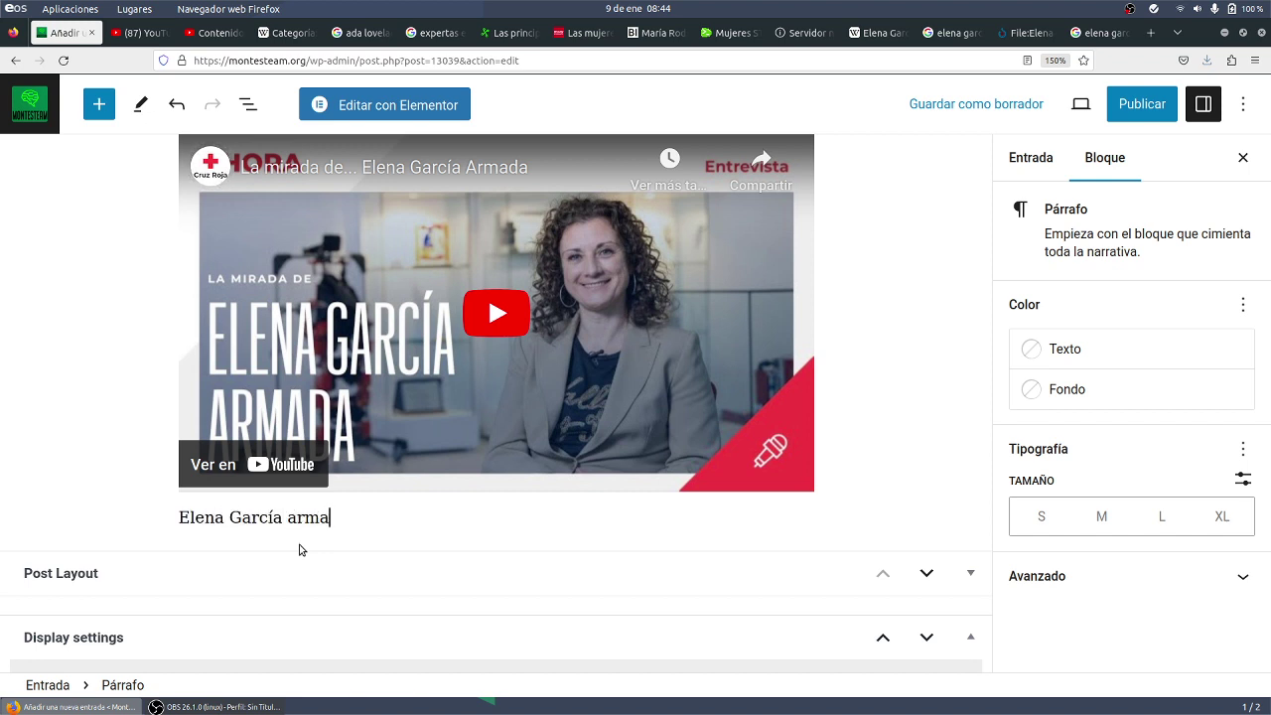
key(BackSpace)
key(BackSpace)
key(BackSpace)
key(BackSpace)
text(Arama)
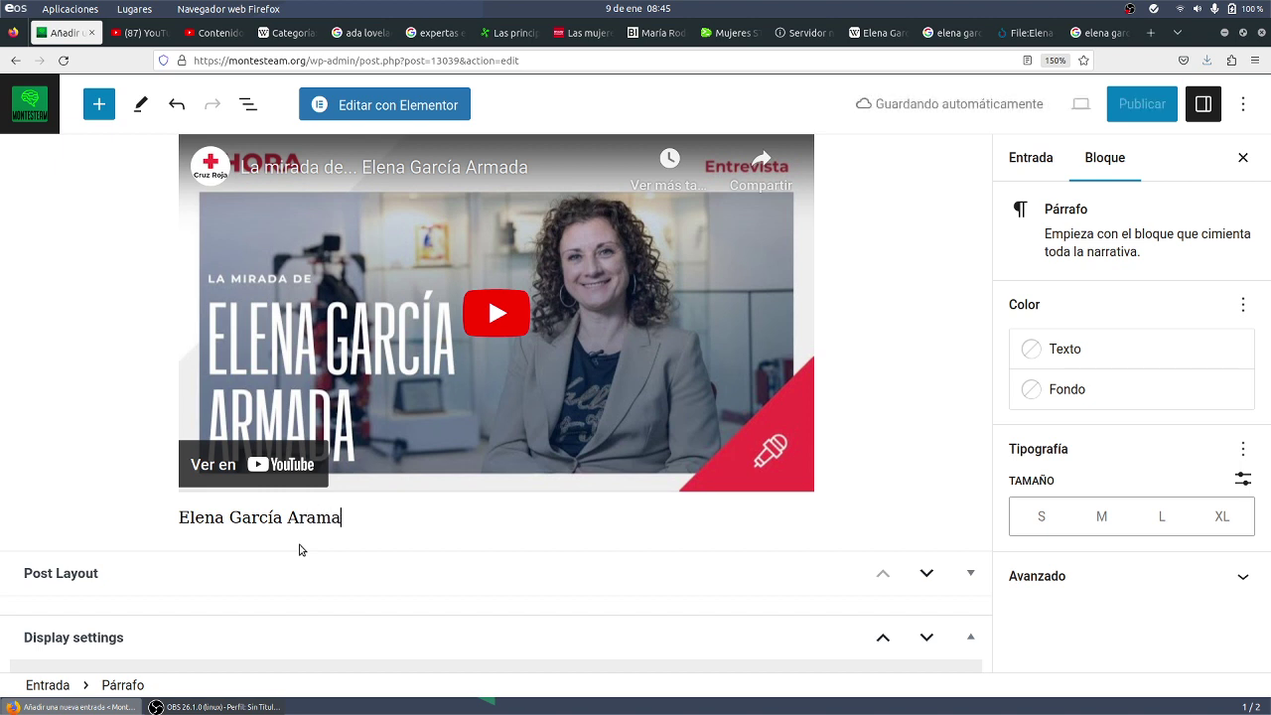
key(BackSpace)
key(BackSpace)
key(BackSpace)
key(BackSpace)
text(ram)
key(BackSpace)
key(BackSpace)
text(mada,)
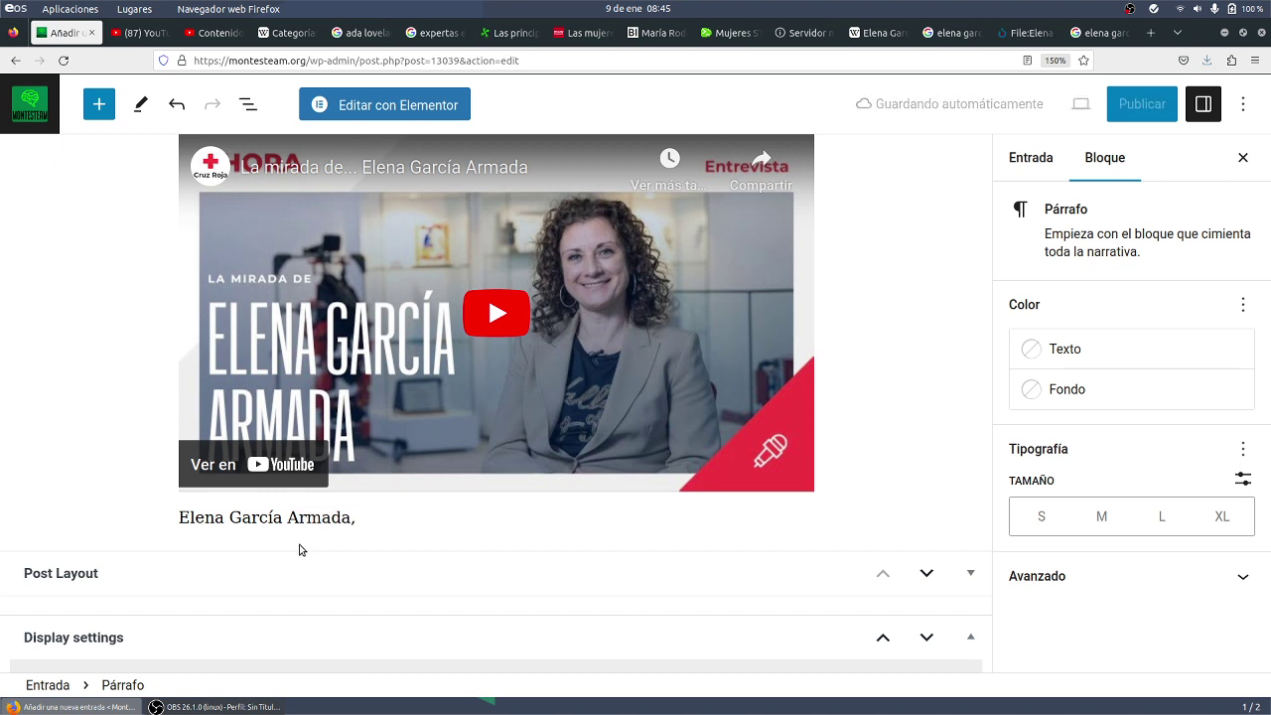
Step: Complete the video caption with "medalla de oro 2.022 de la Cruz Roja"
text( mada)
key(BackSpace)
key(BackSpace)
key(BackSpace)
text(edalla de oro 2.022)
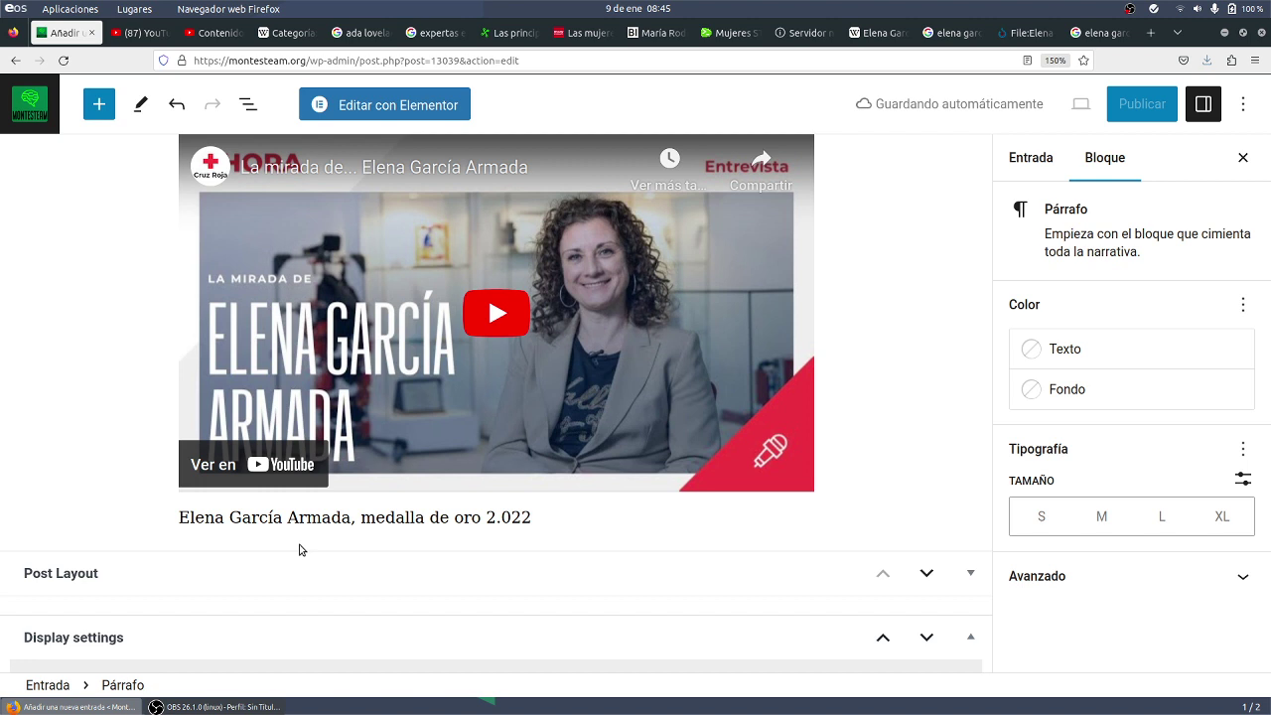
text( de la Cruz ro)
key(BackSpace)
key(BackSpace)
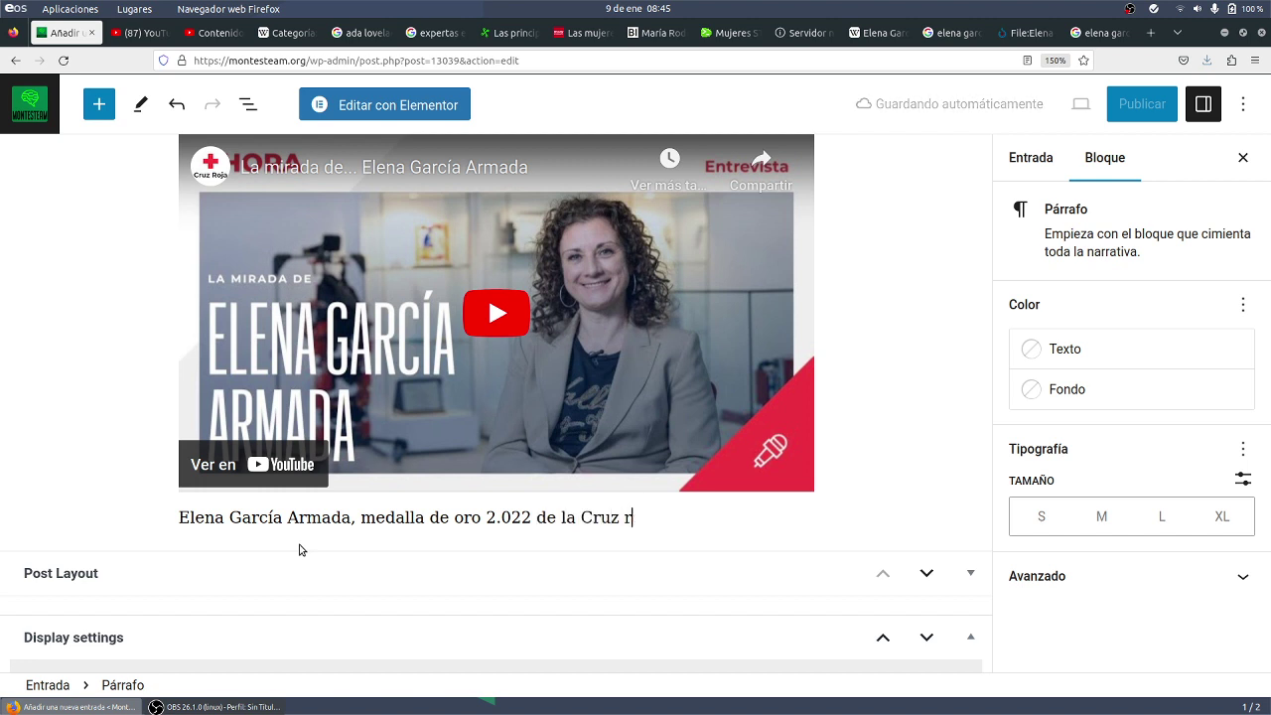
text(Roja)
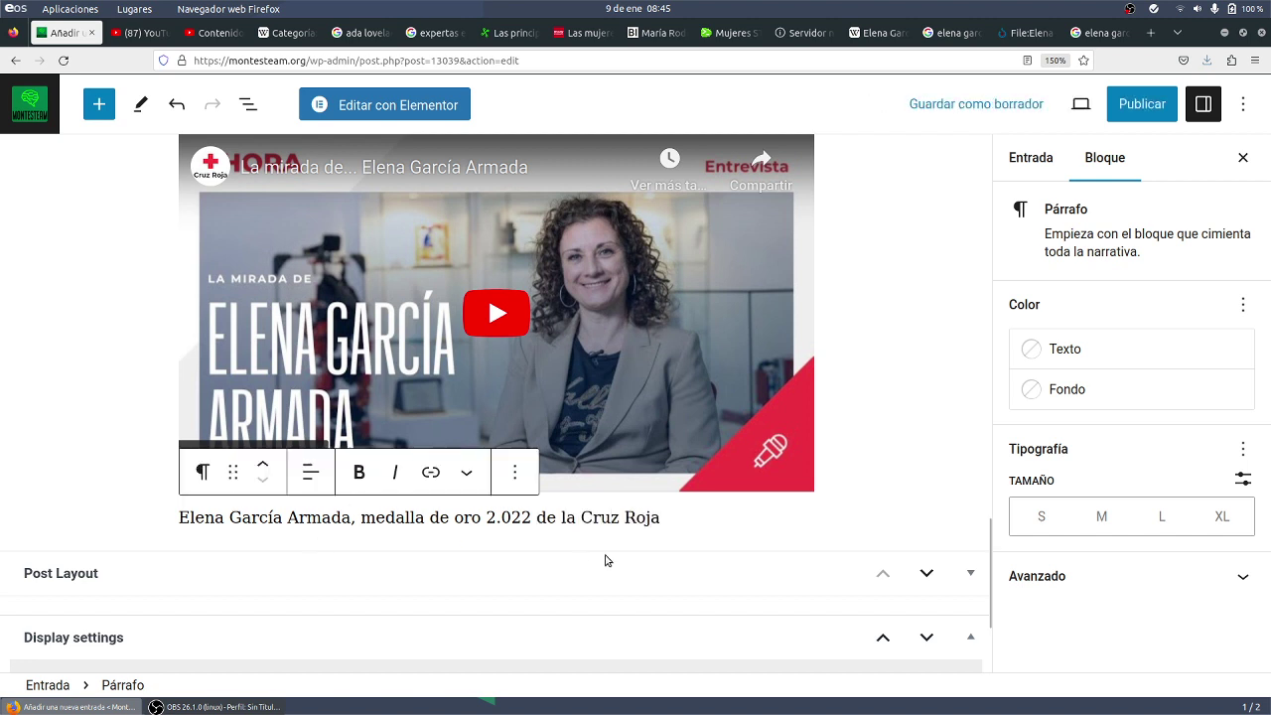
Step: Centre the caption paragraph below the video and add an empty paragraph after it
drag(681, 523, 76, 525)
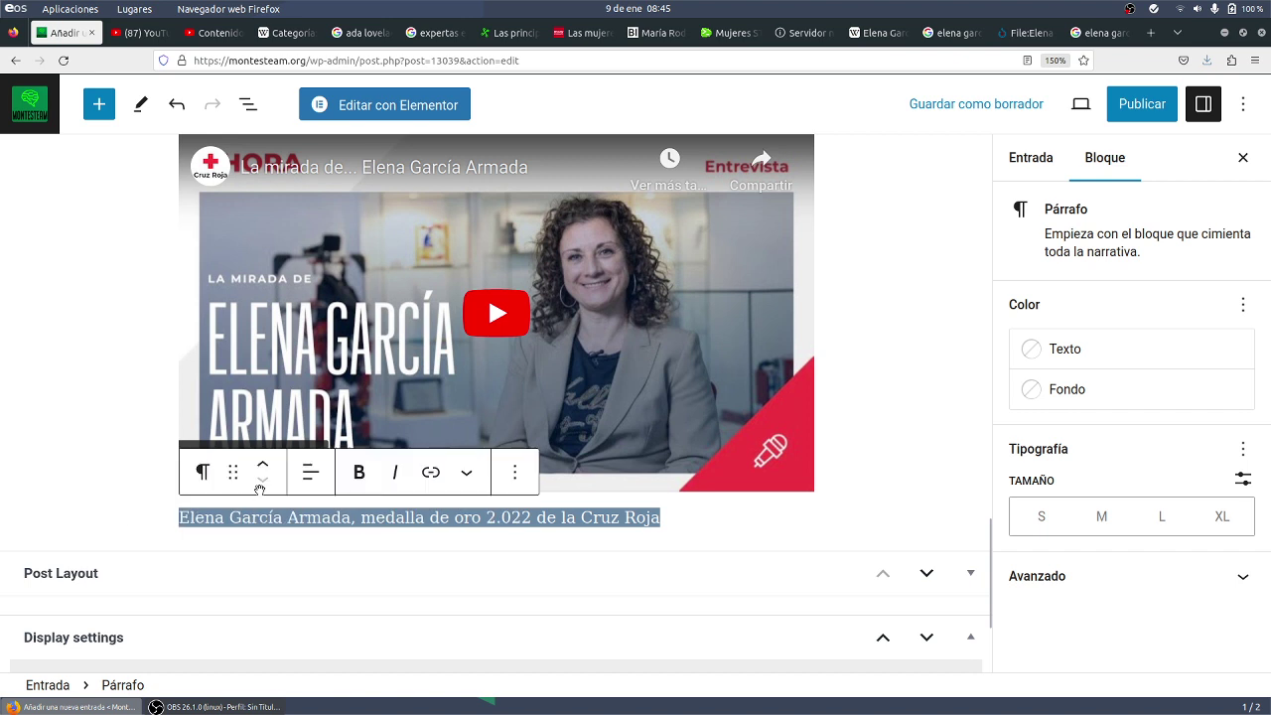
click(310, 473)
click(353, 571)
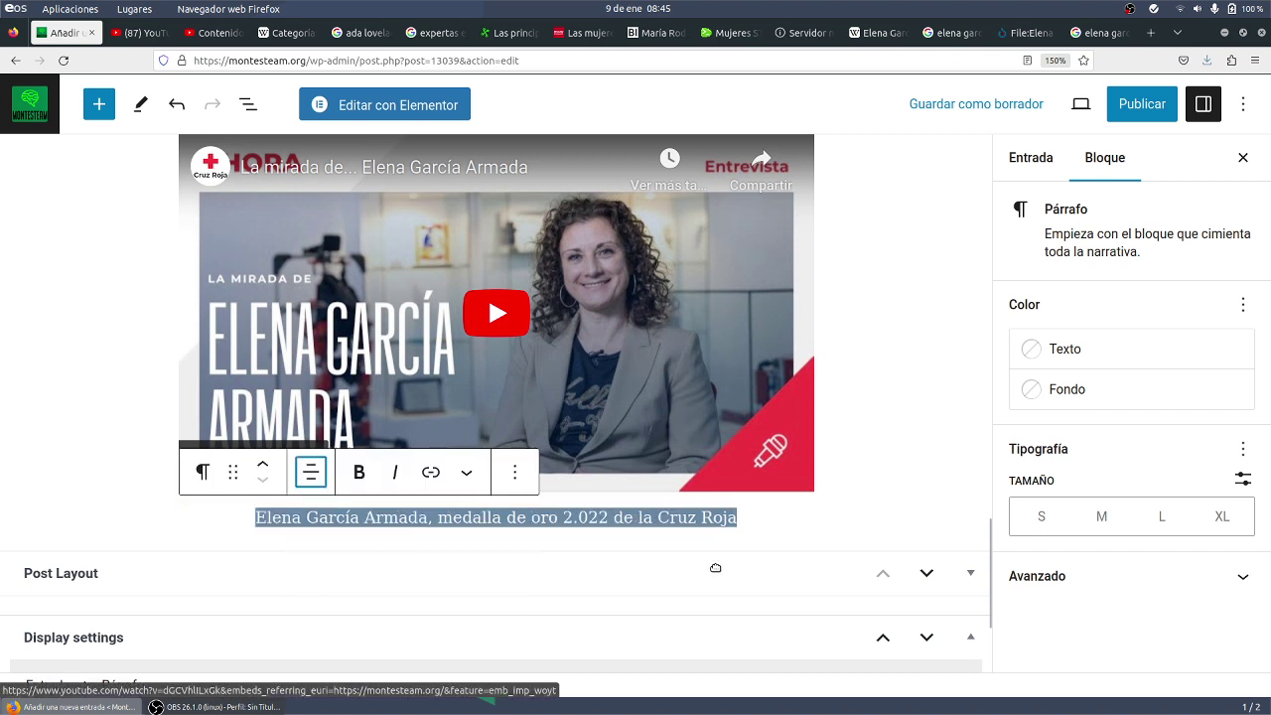
click(795, 525)
key(Return)
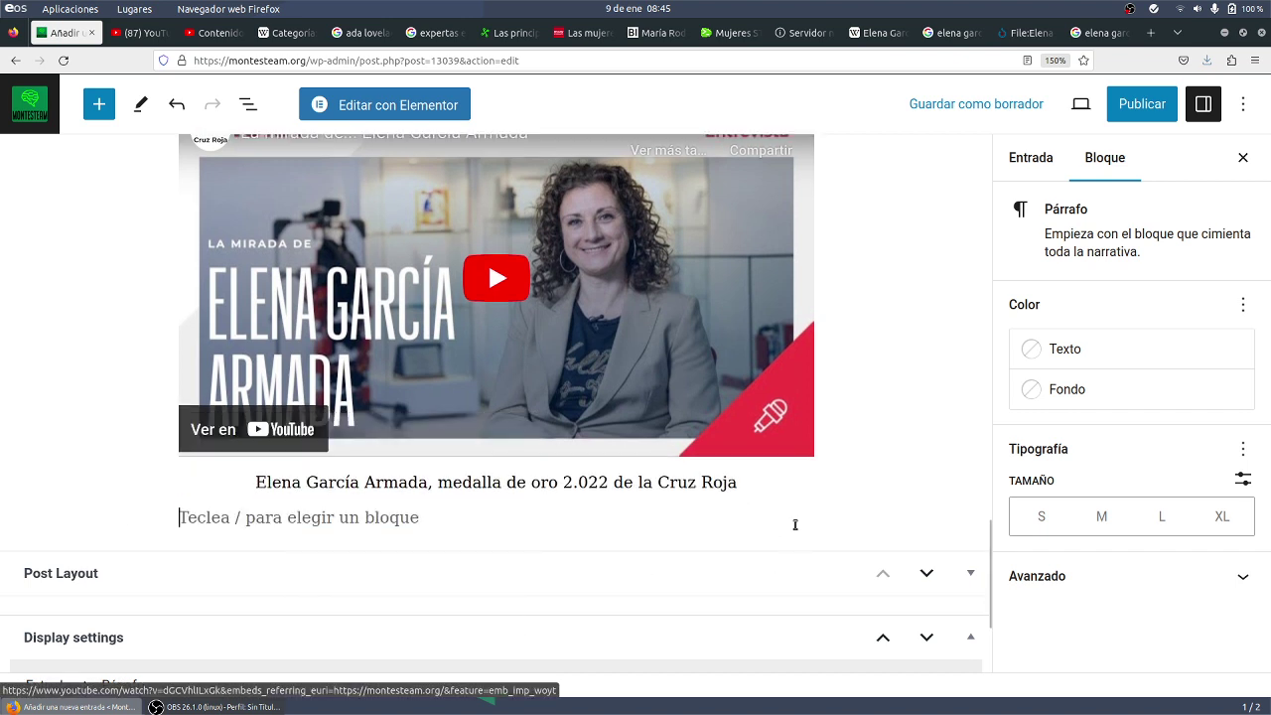
Step: Review the whole post from its title down to the image, the embedded video and its caption
scroll(795, 525, up, 20)
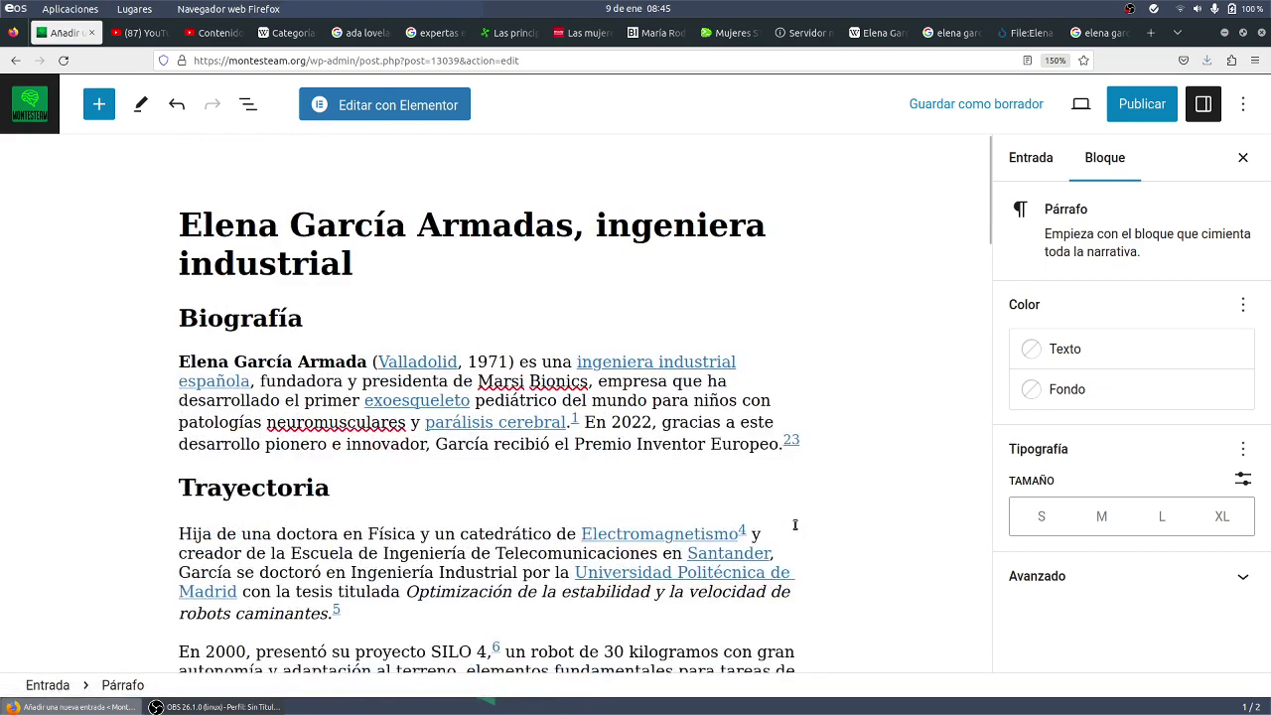
scroll(795, 525, up, 2)
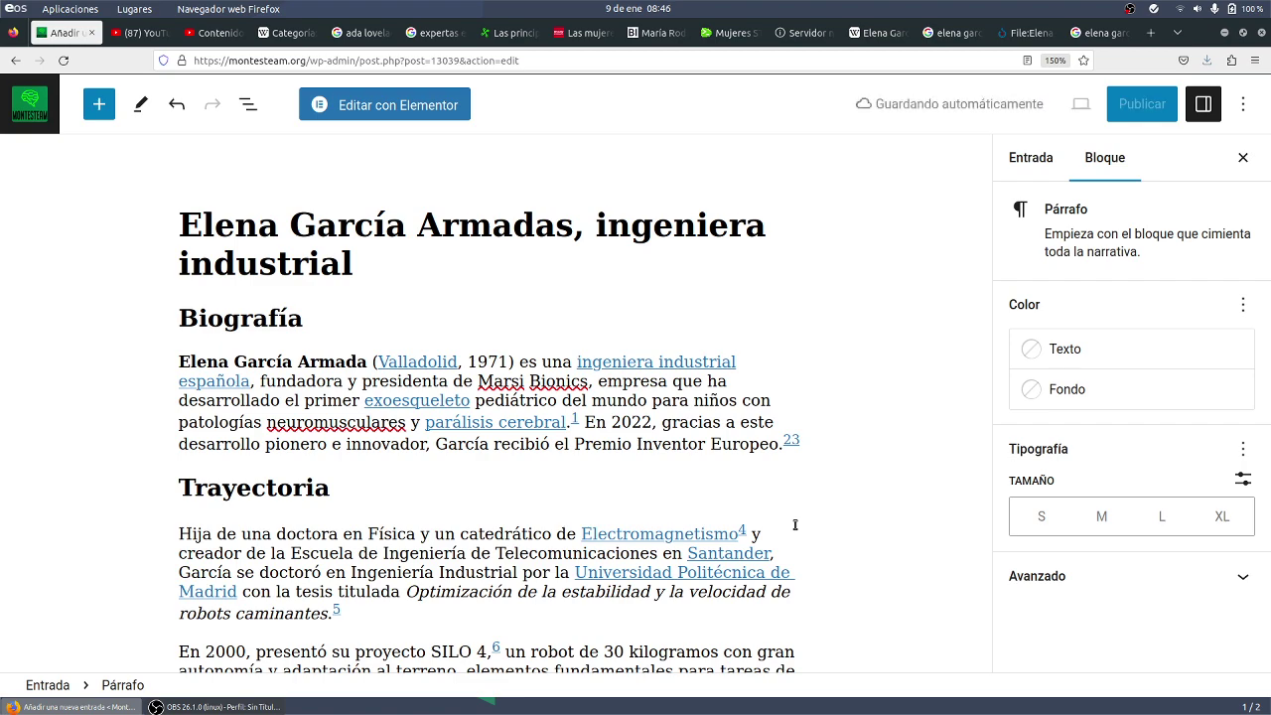
scroll(537, 605, down, 15)
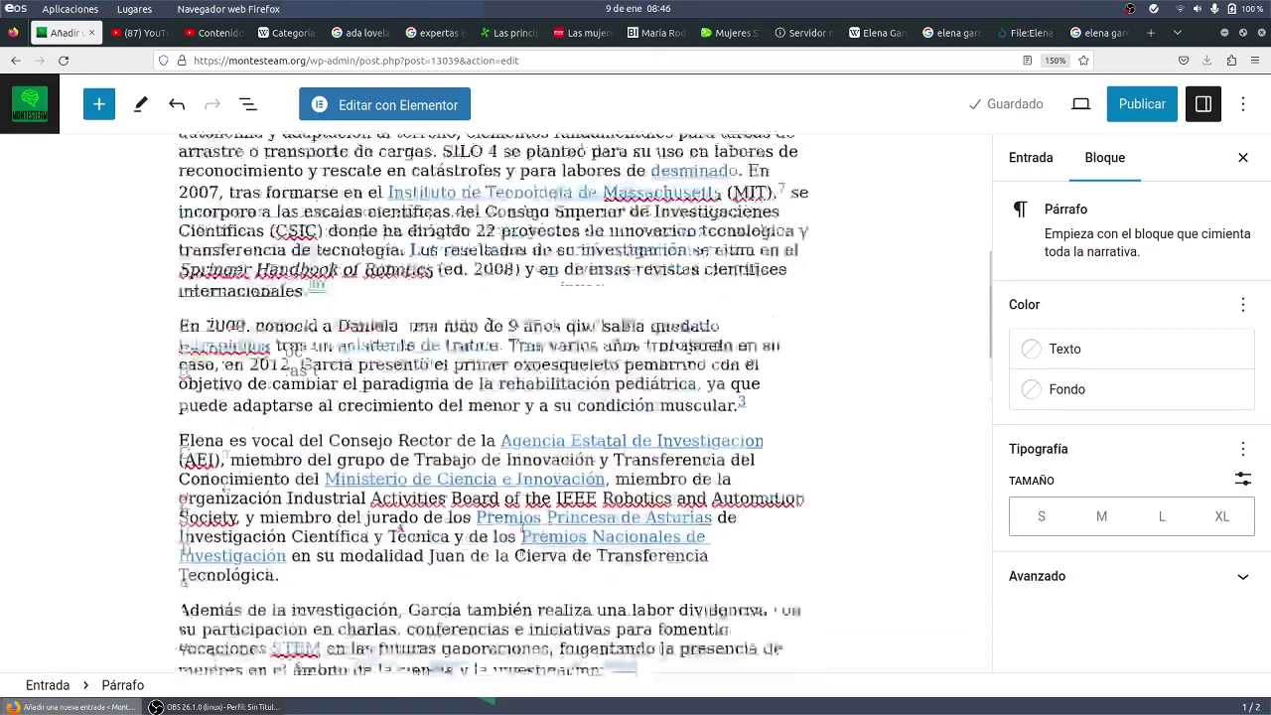
scroll(520, 556, down, 5)
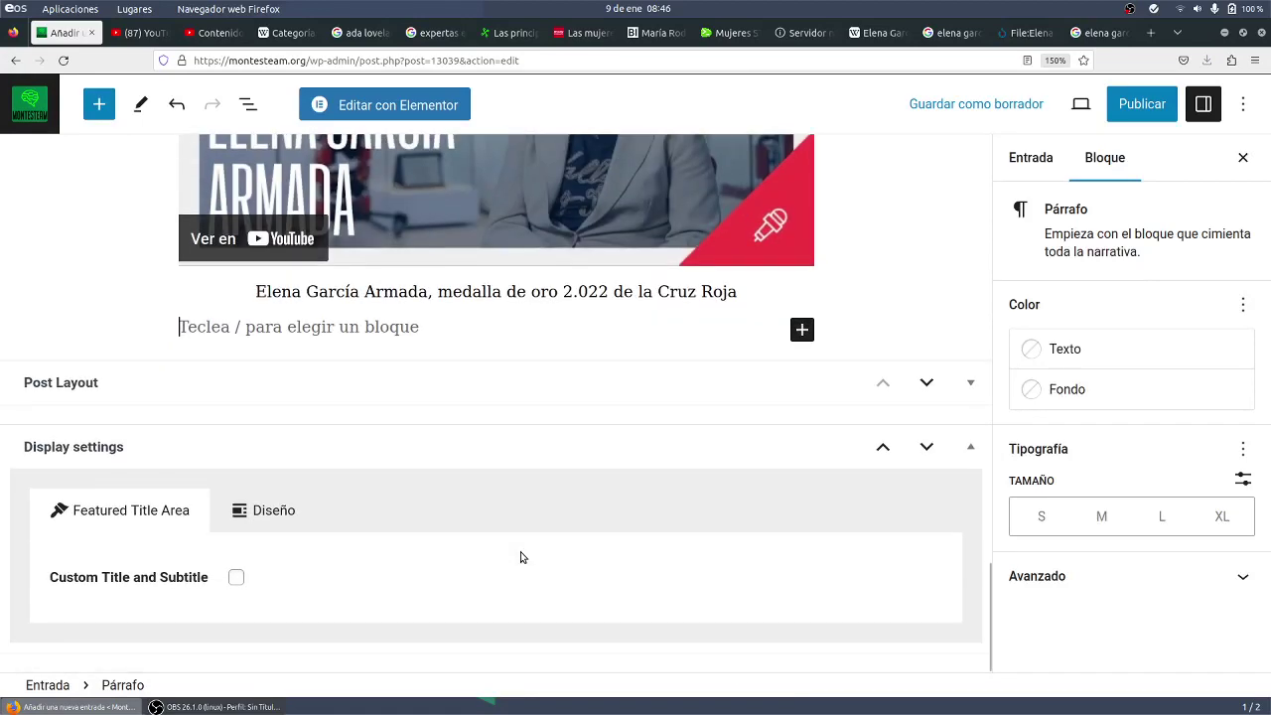
scroll(513, 497, up, 3)
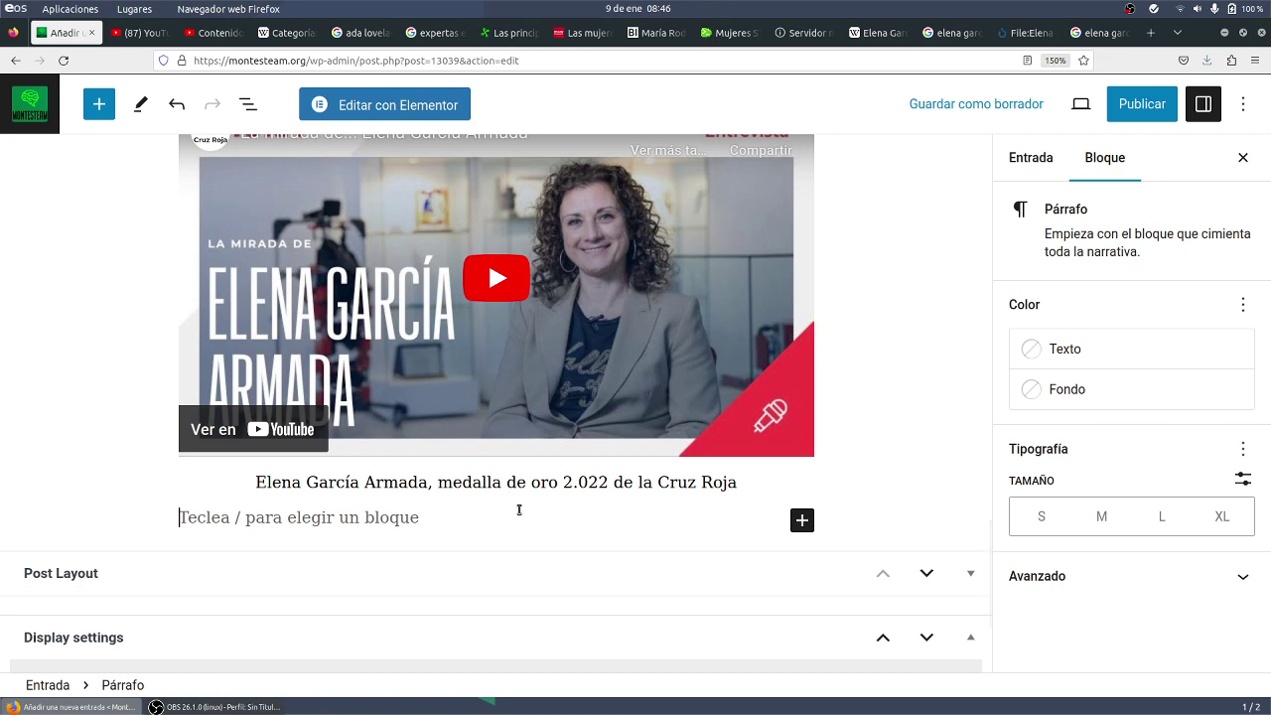
scroll(519, 510, up, 3)
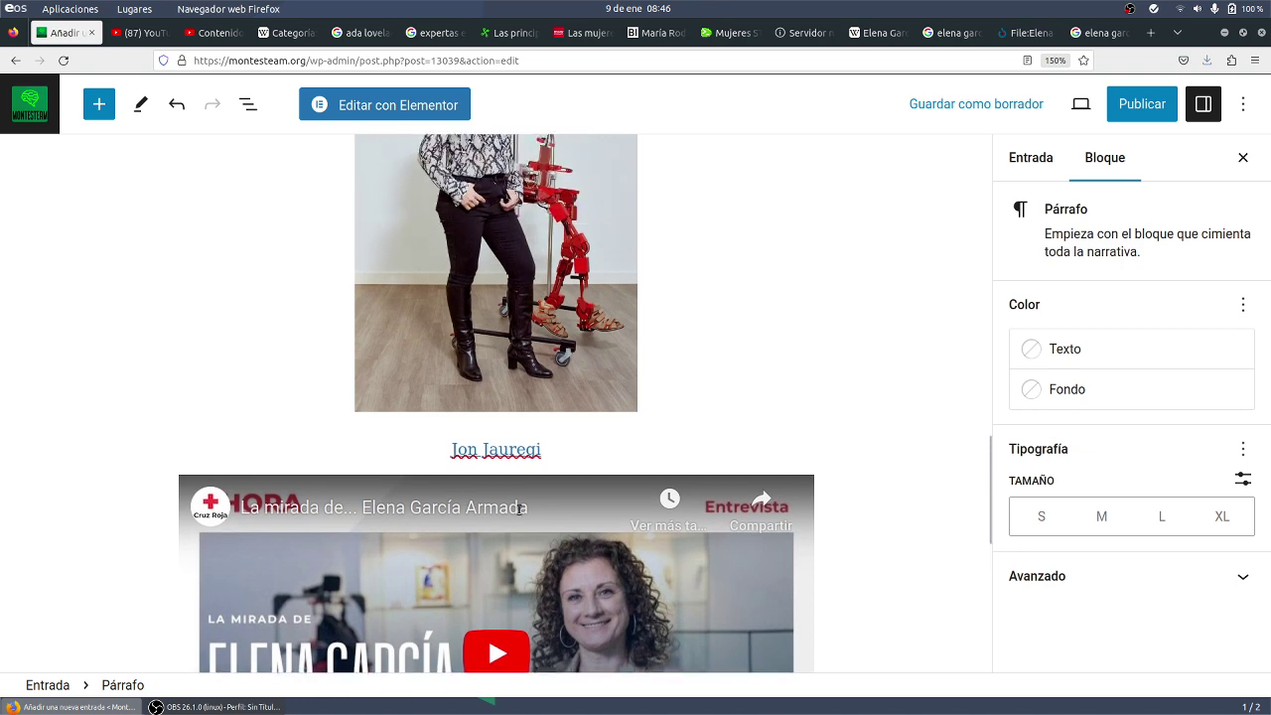
scroll(517, 508, down, 5)
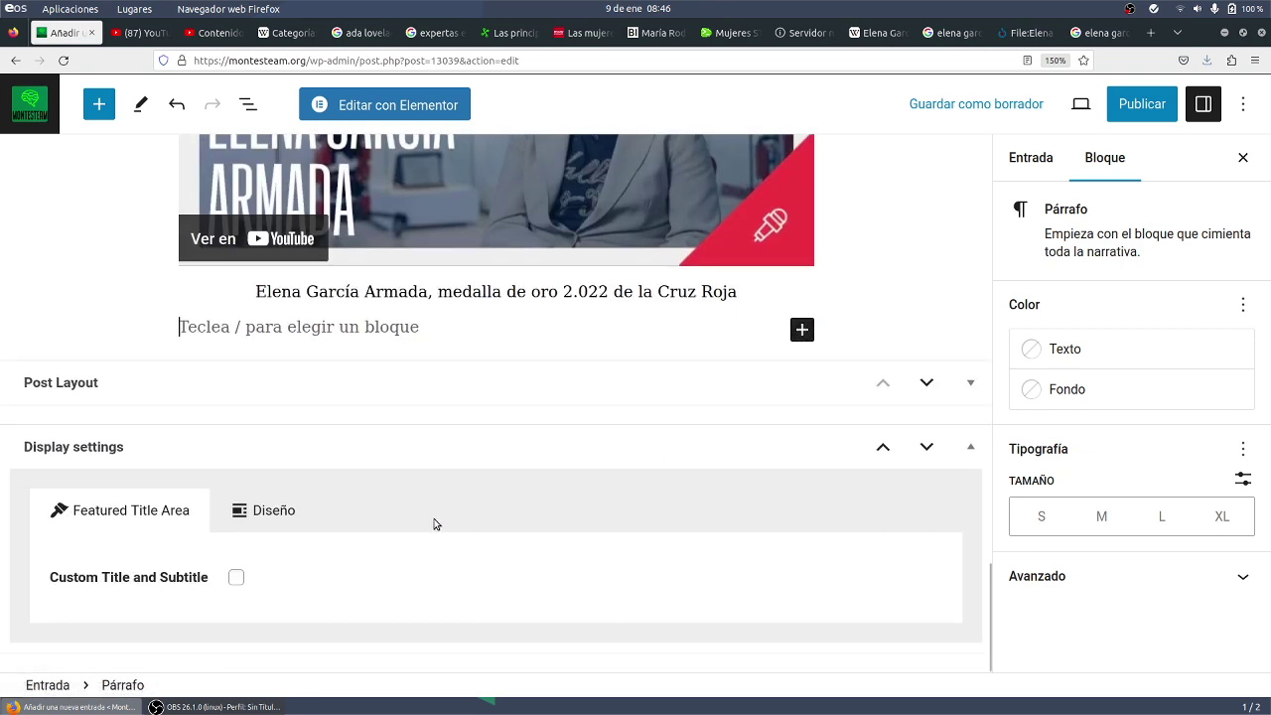
Step: Close the failed Google search tab and the "elena garcia" search tab beside the Wikipedia article, and return to the post editor
click(815, 34)
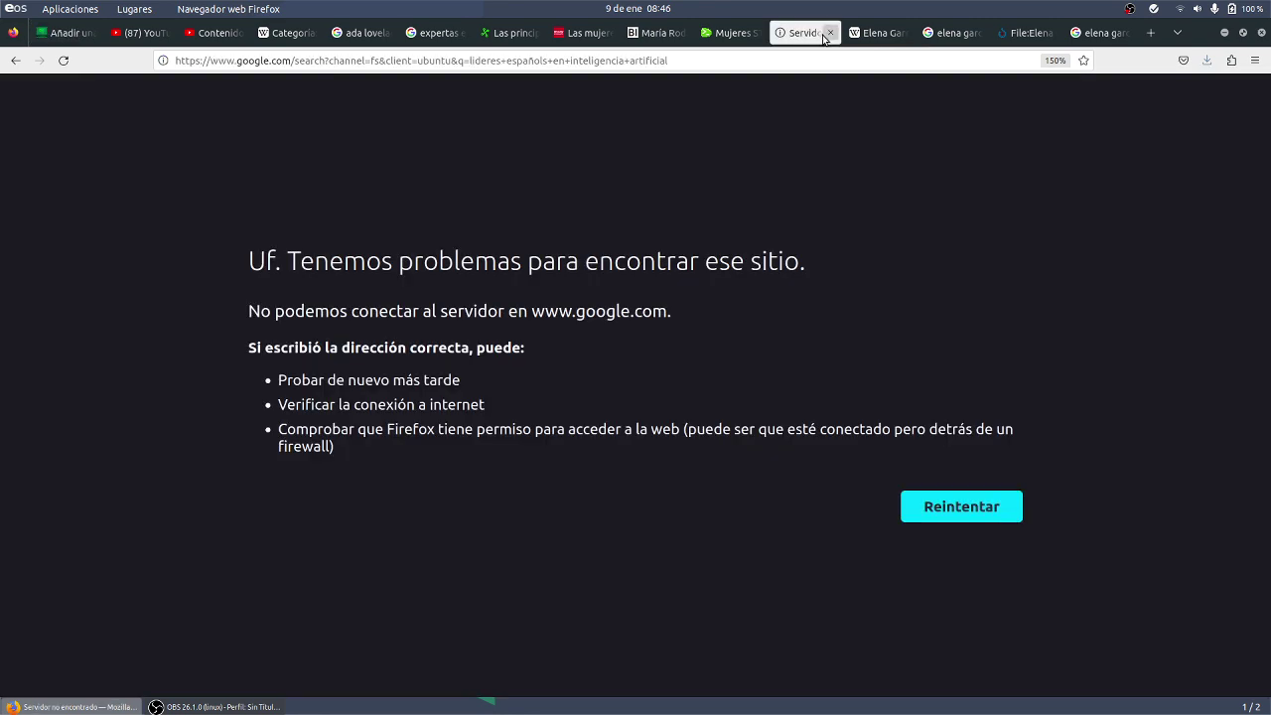
click(829, 33)
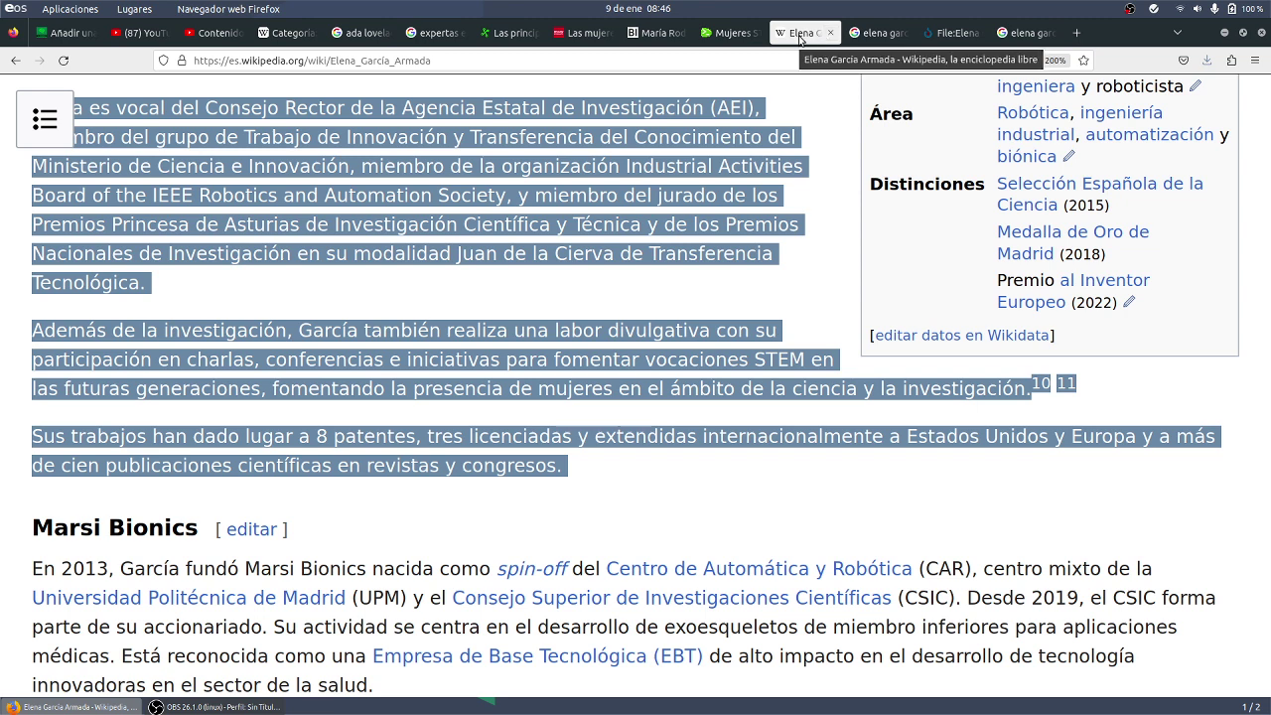
click(887, 36)
click(903, 34)
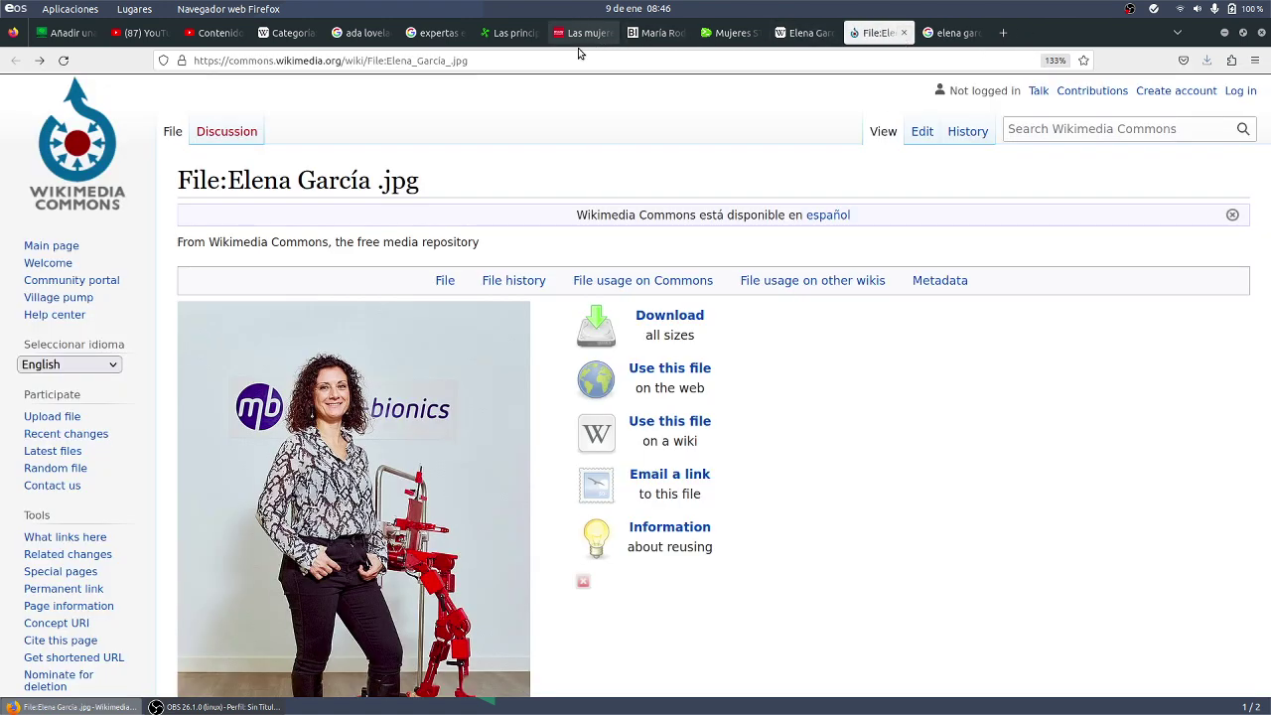
click(82, 39)
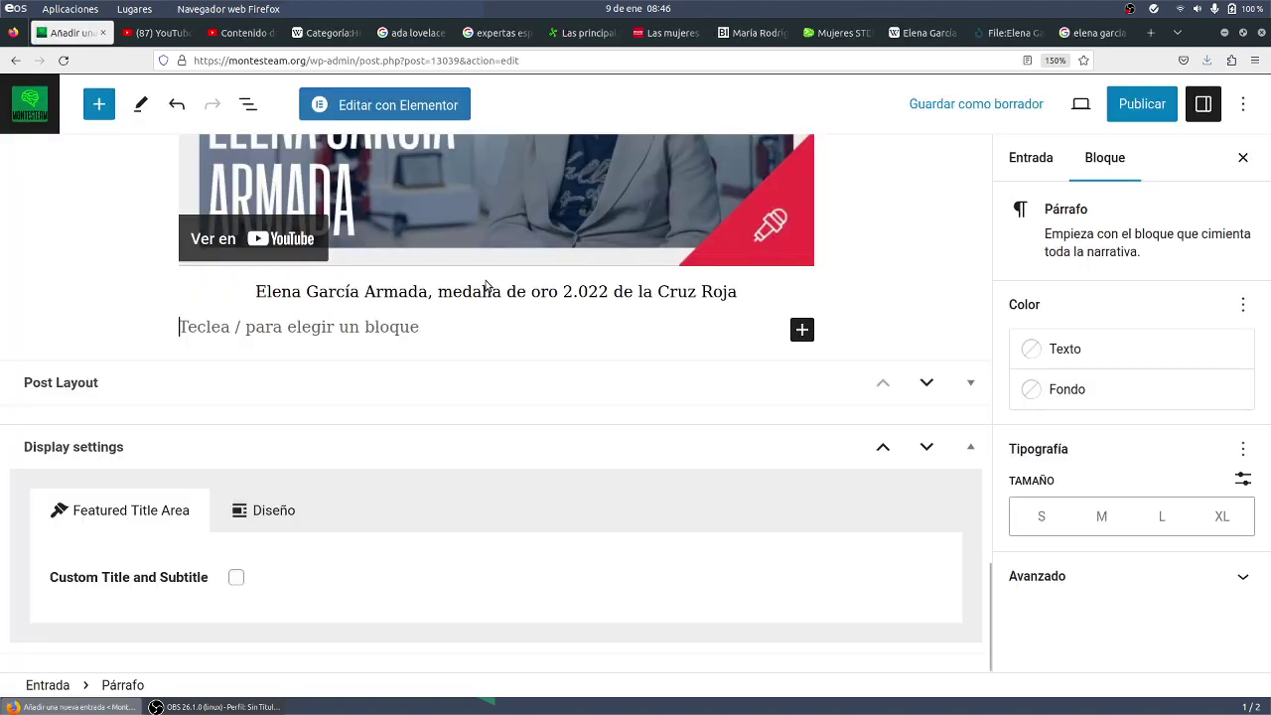
Step: Check the post's text, image and video once more, ending at the title
scroll(466, 281, up, 10)
scroll(465, 281, up, 3)
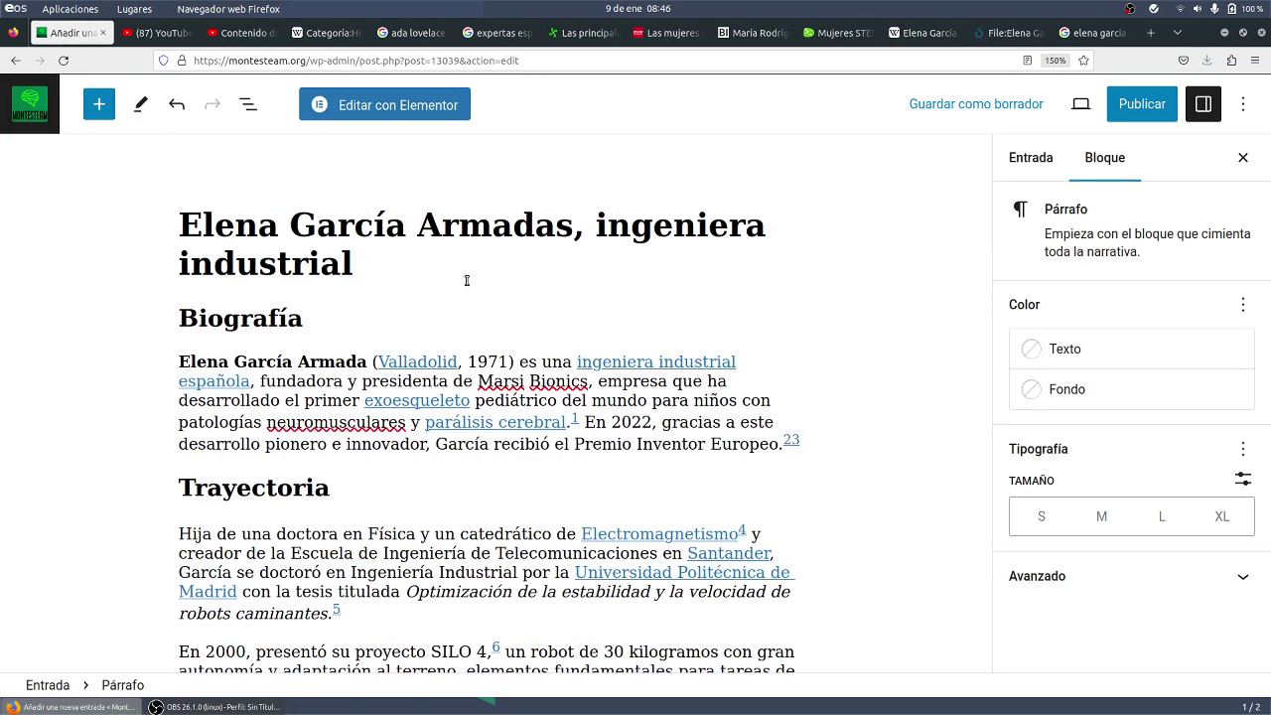
scroll(409, 317, down, 15)
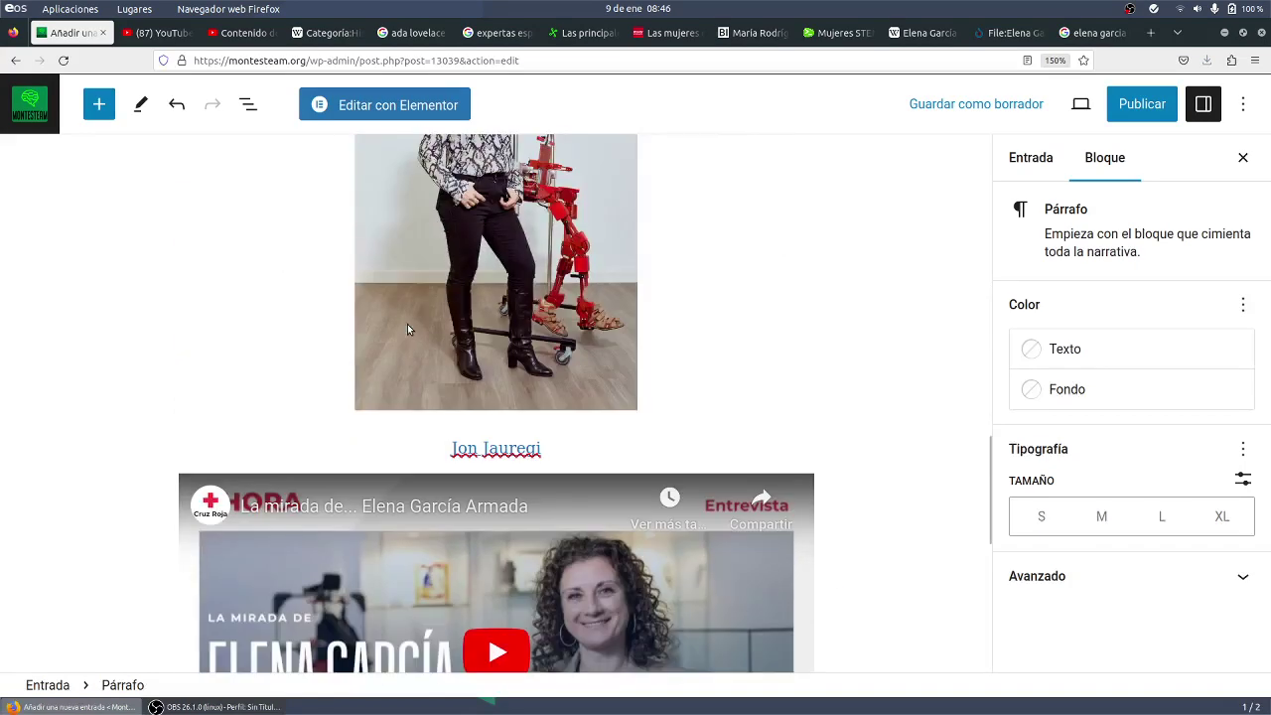
scroll(407, 329, down, 5)
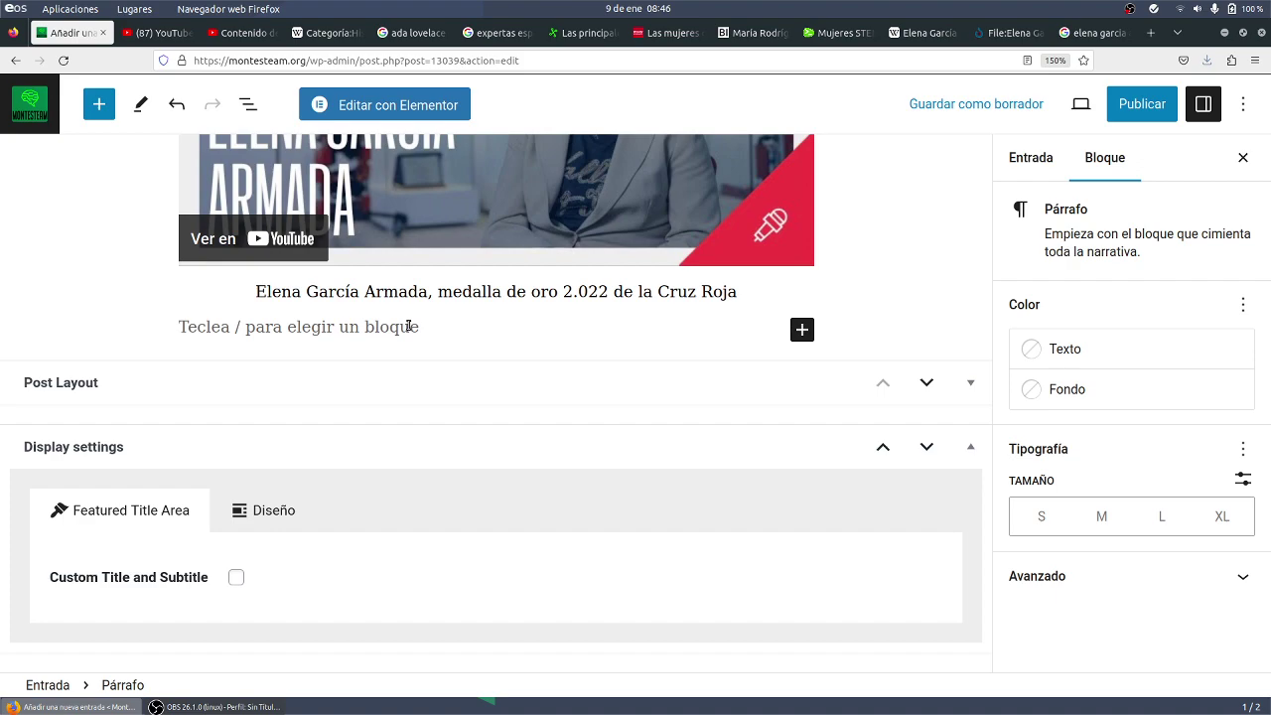
scroll(422, 141, up, 20)
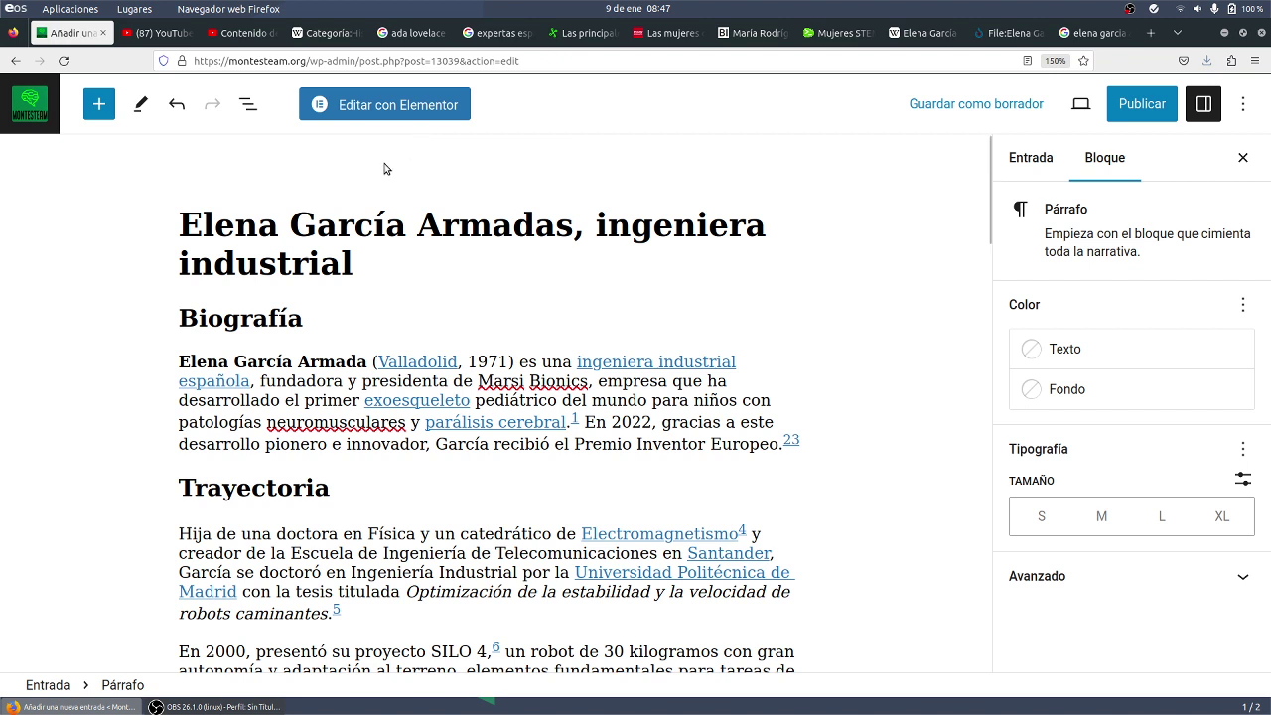
click(157, 32)
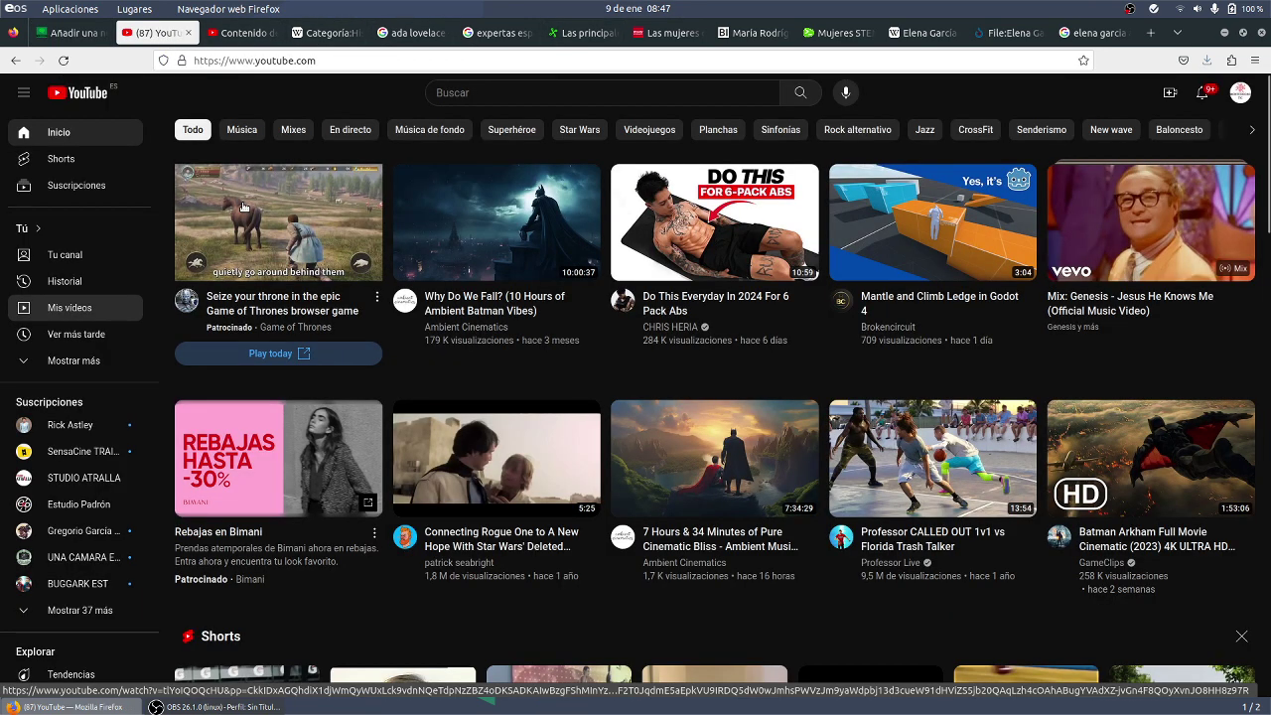
click(256, 38)
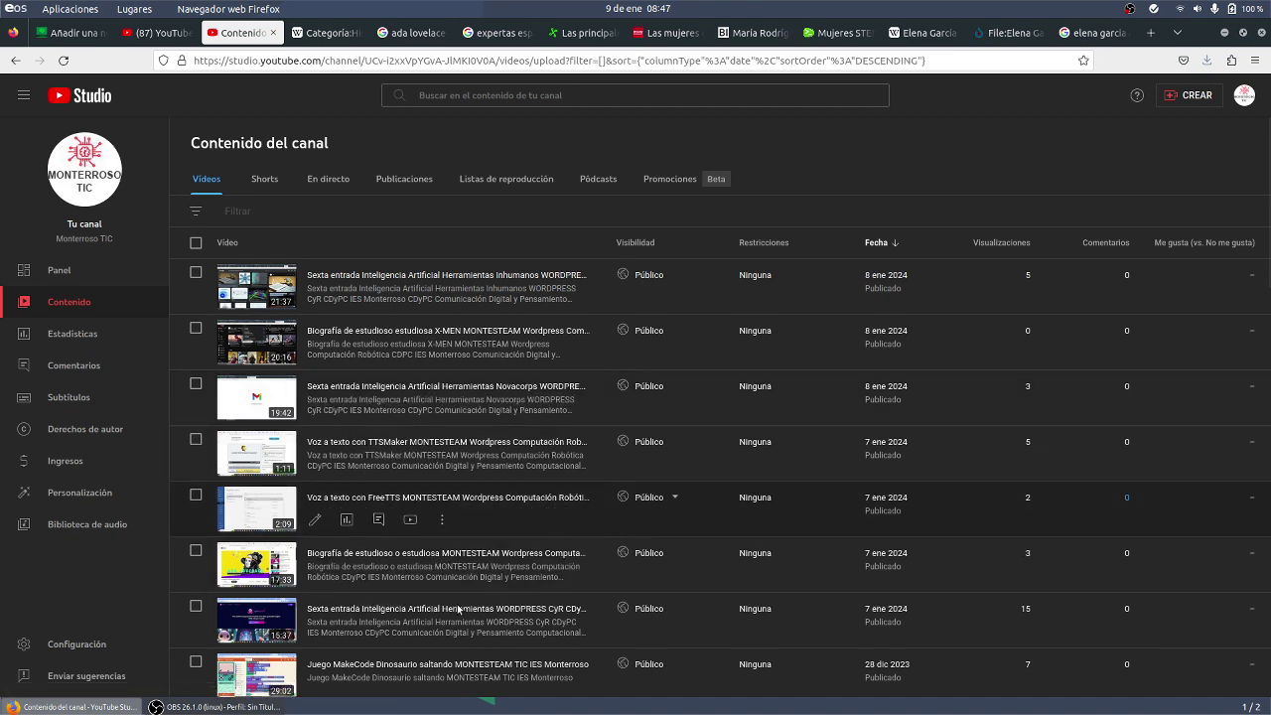
click(1079, 38)
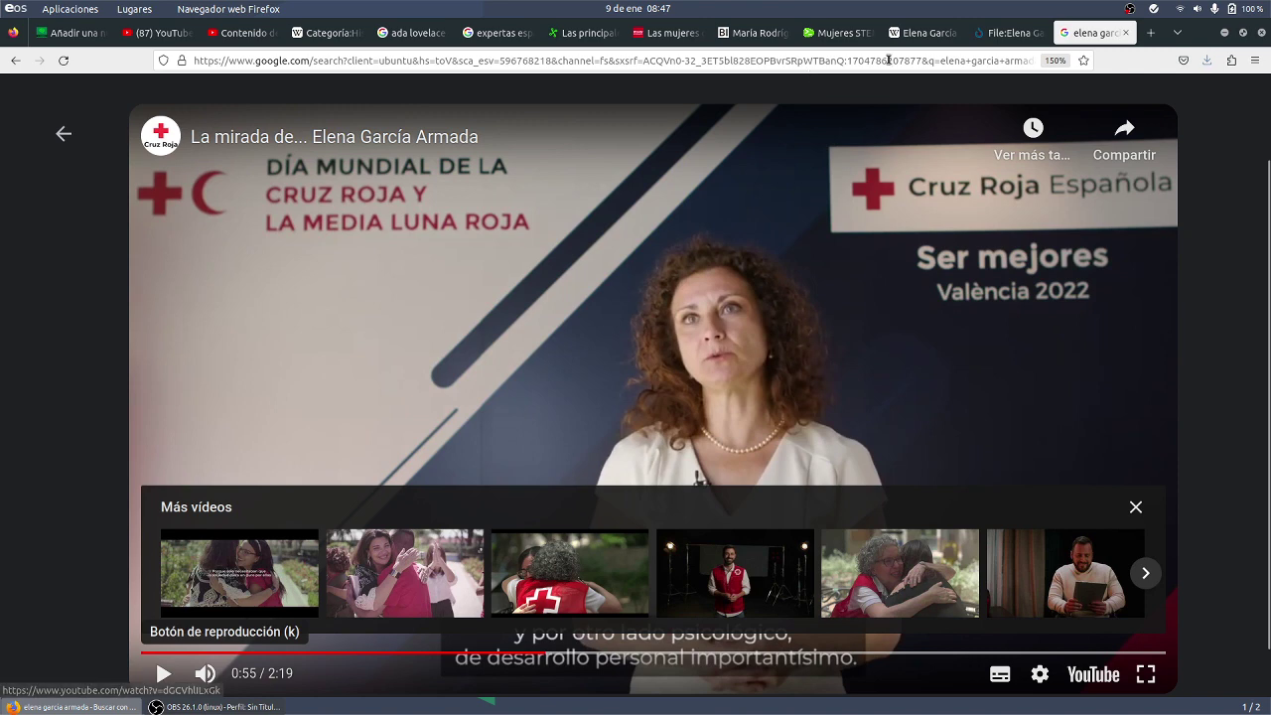
Step: Search for freetts in a new tab, open the Free TTS site and examine its text-to-speech converter
click(1151, 32)
text(freets)
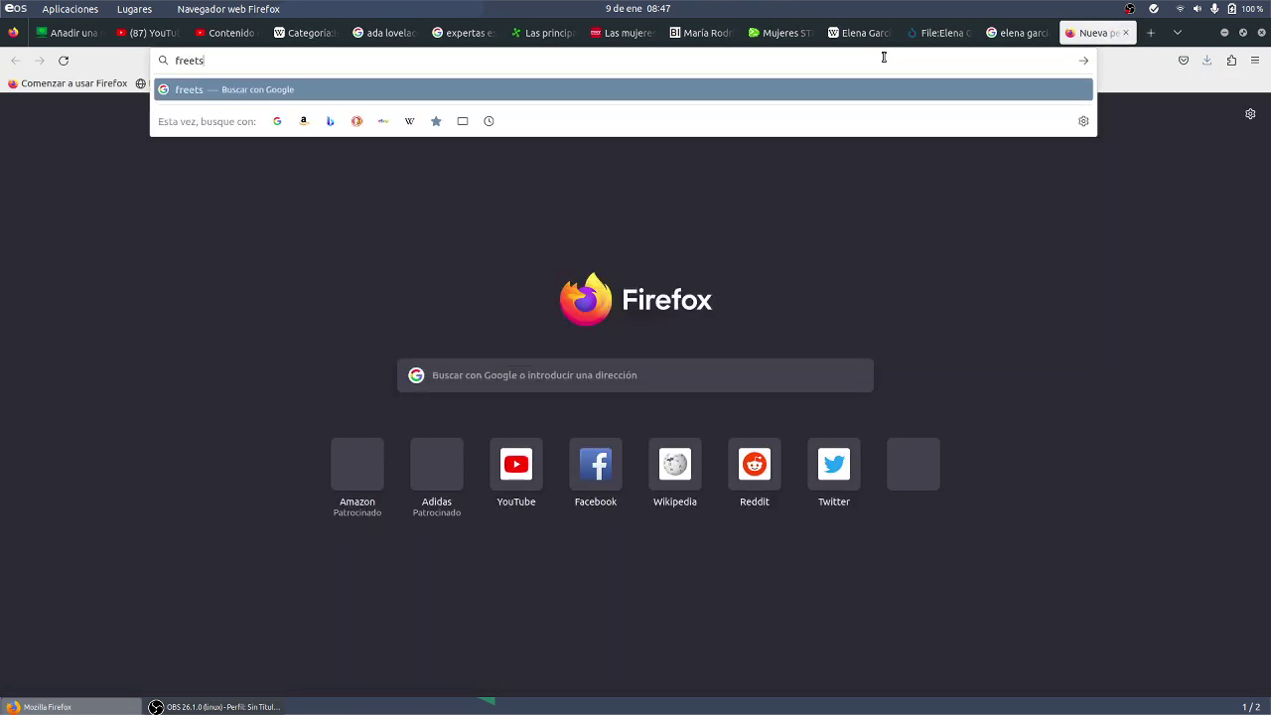
key(Return)
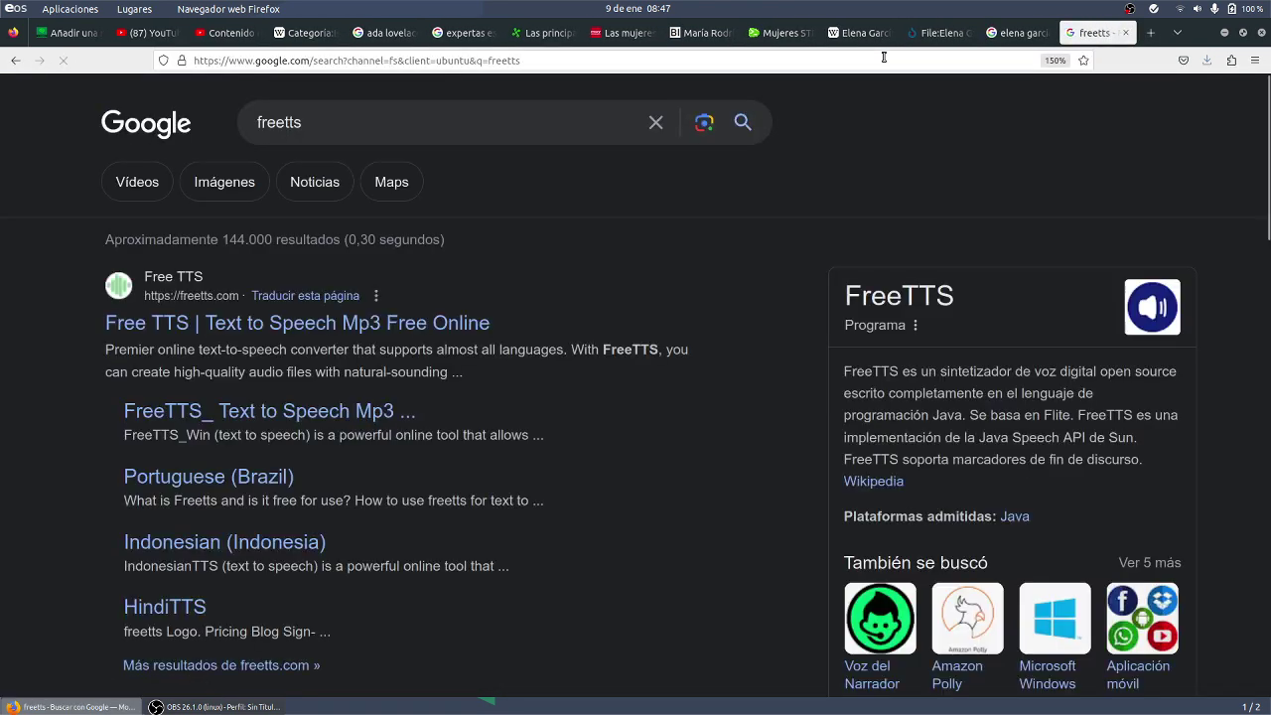
click(451, 327)
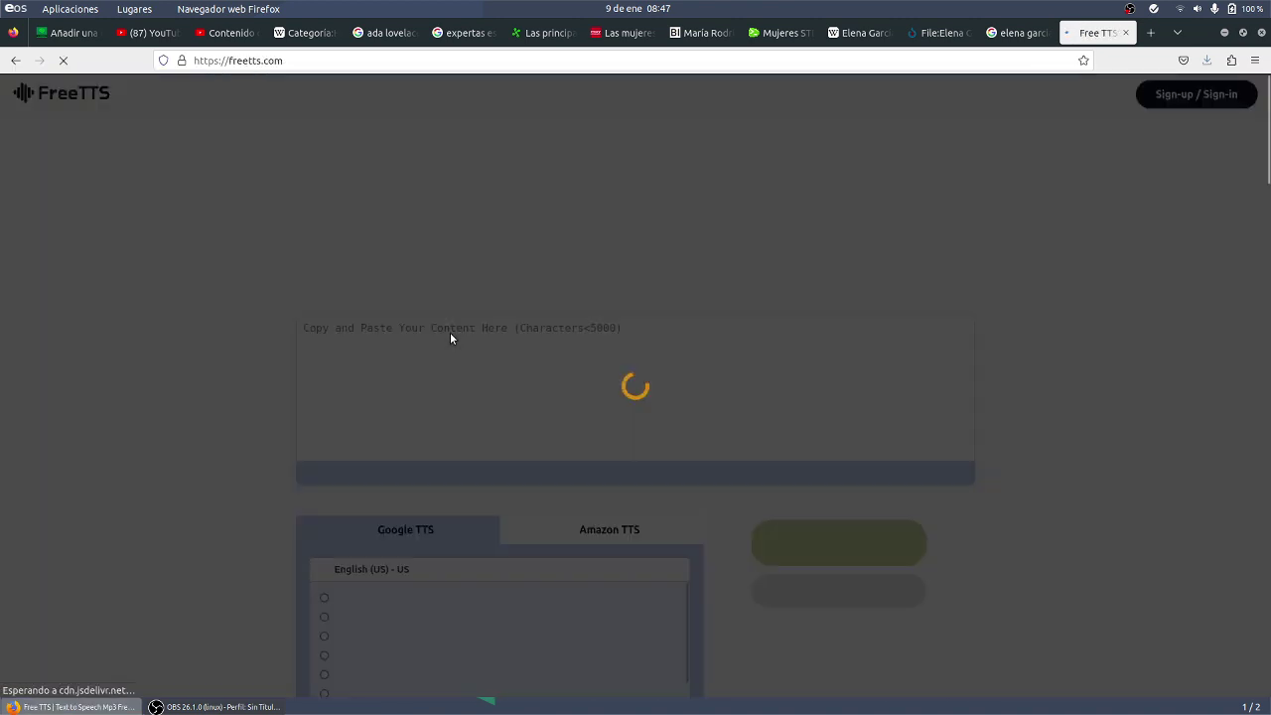
scroll(467, 308, down, 2)
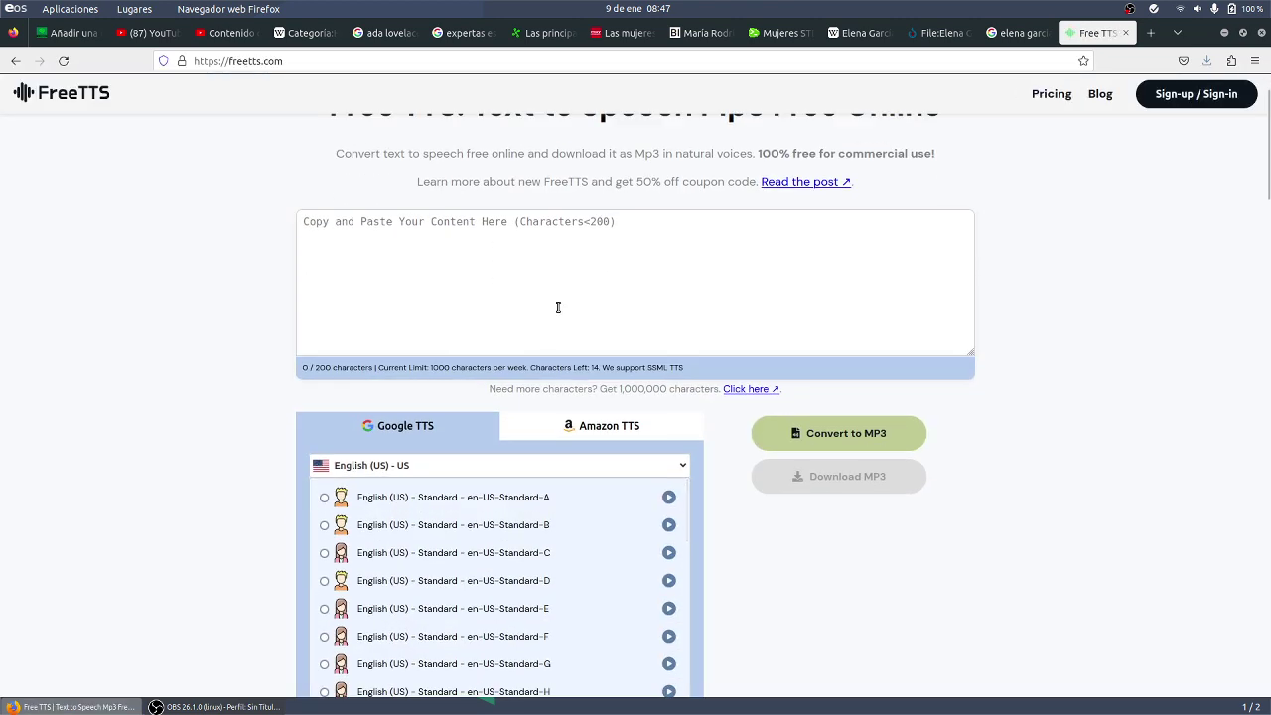
scroll(558, 306, up, 2)
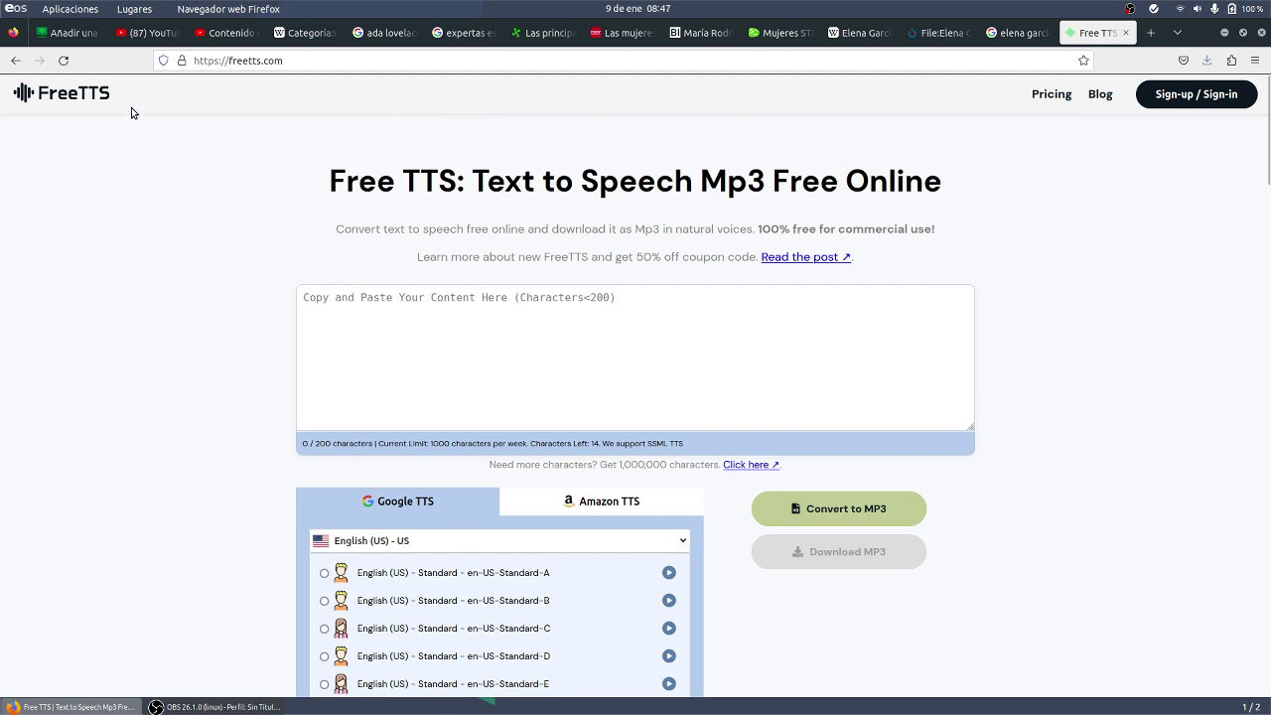
Step: Search for ttsmaker in place of the Free TTS page and open the TTSMaker site
click(233, 39)
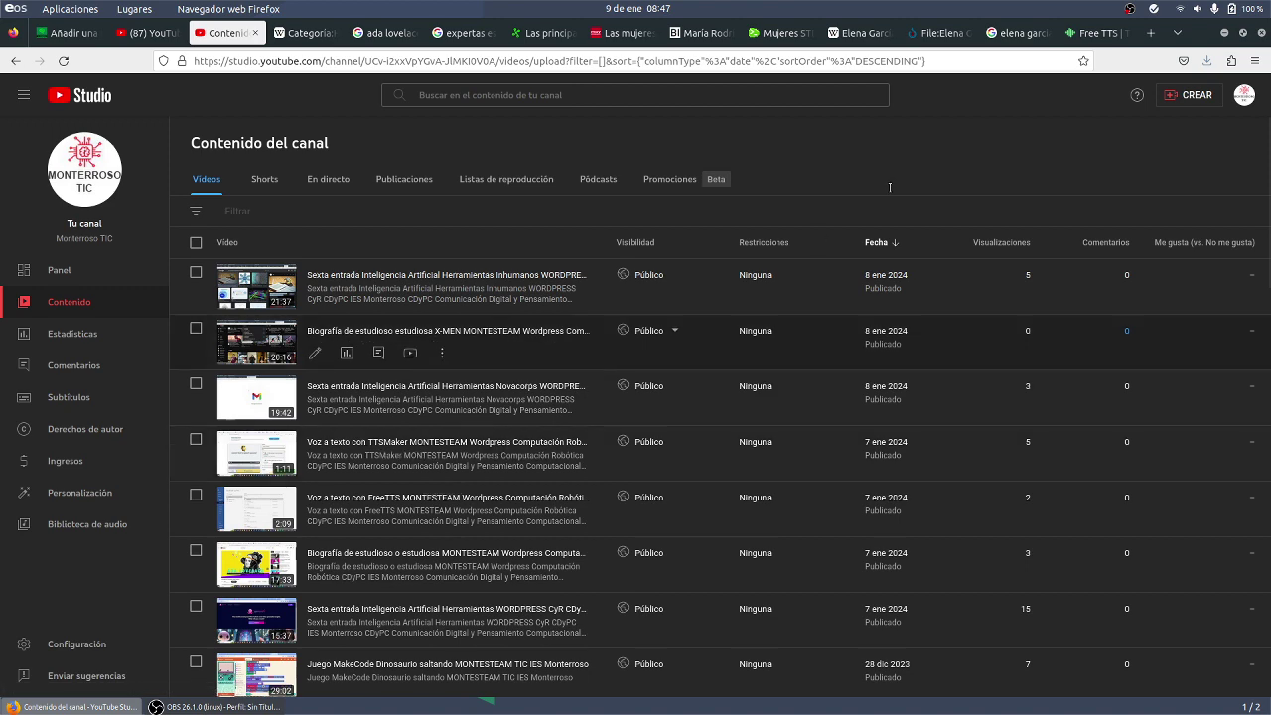
click(1093, 33)
click(870, 60)
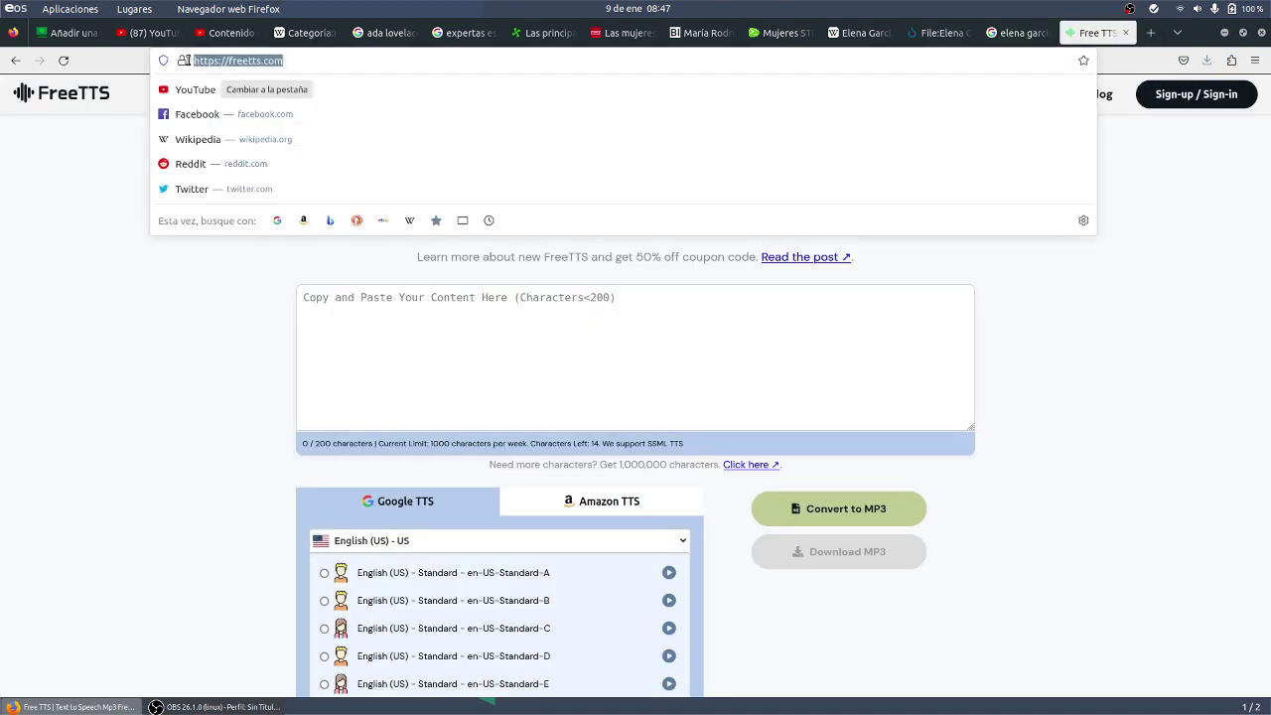
text(ttsmaker)
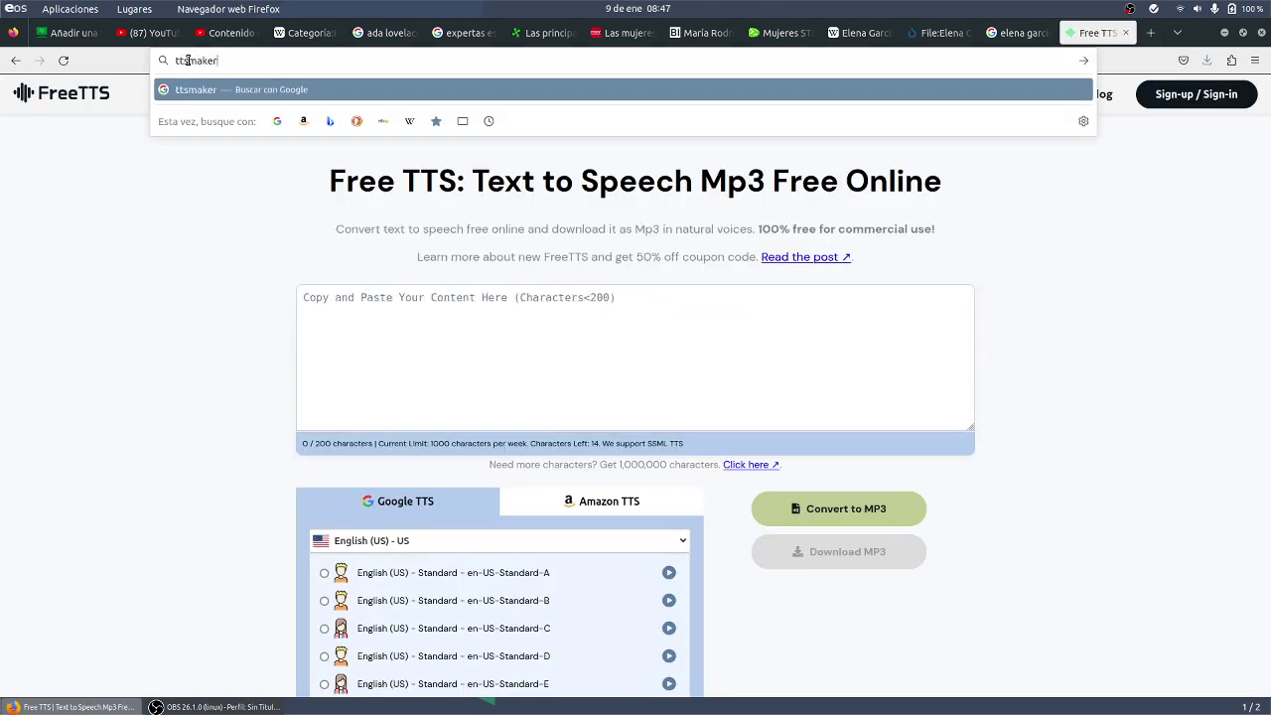
key(Return)
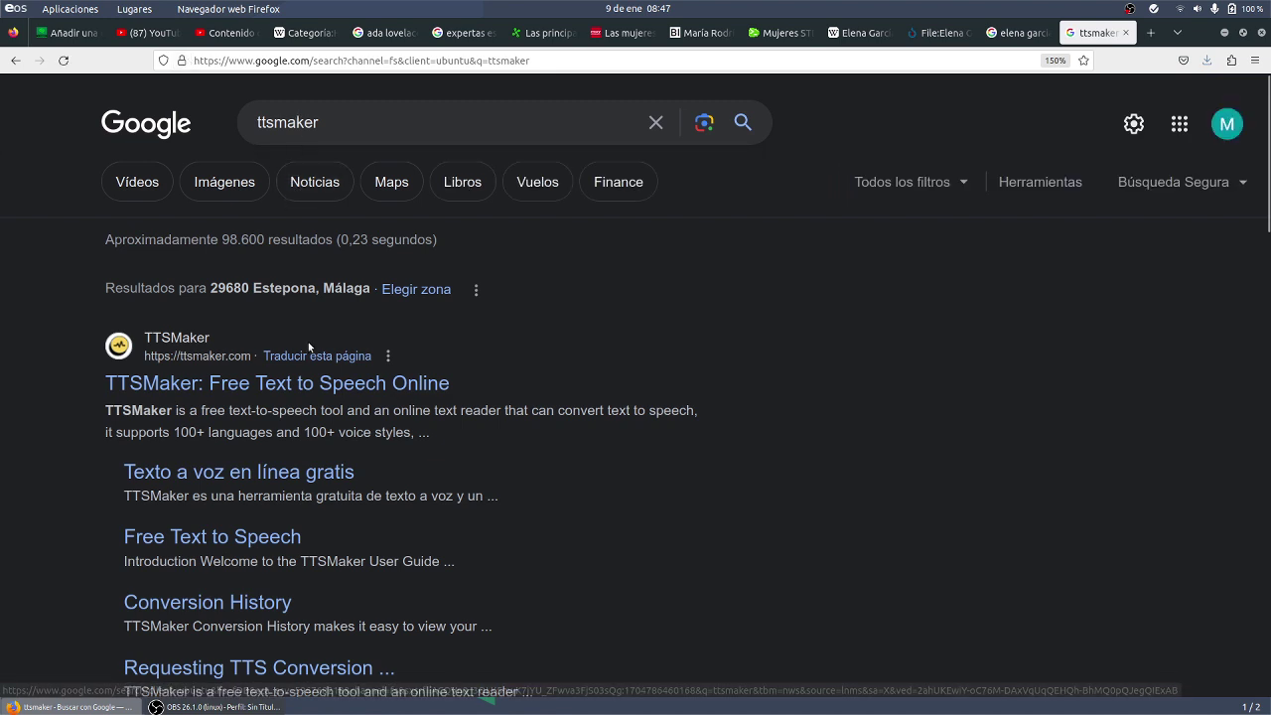
click(308, 386)
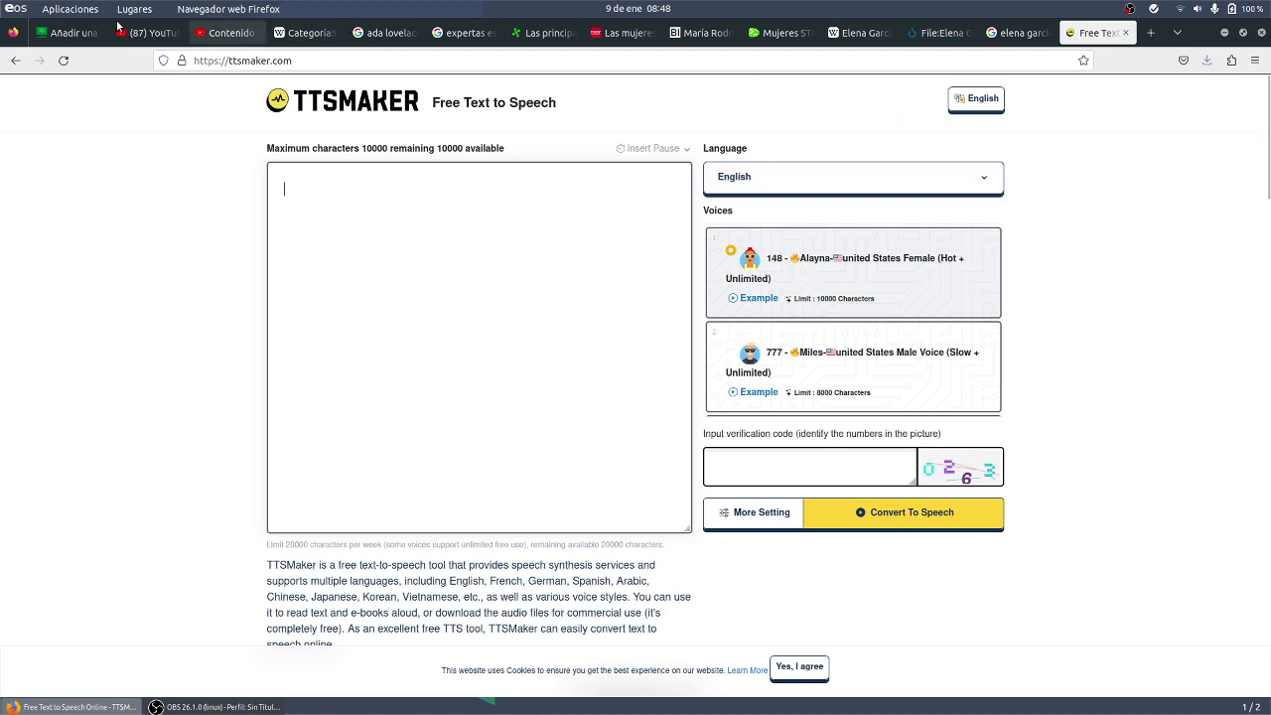
Step: In the post editor, copy the text from the last paragraph above the image up to the title
click(67, 40)
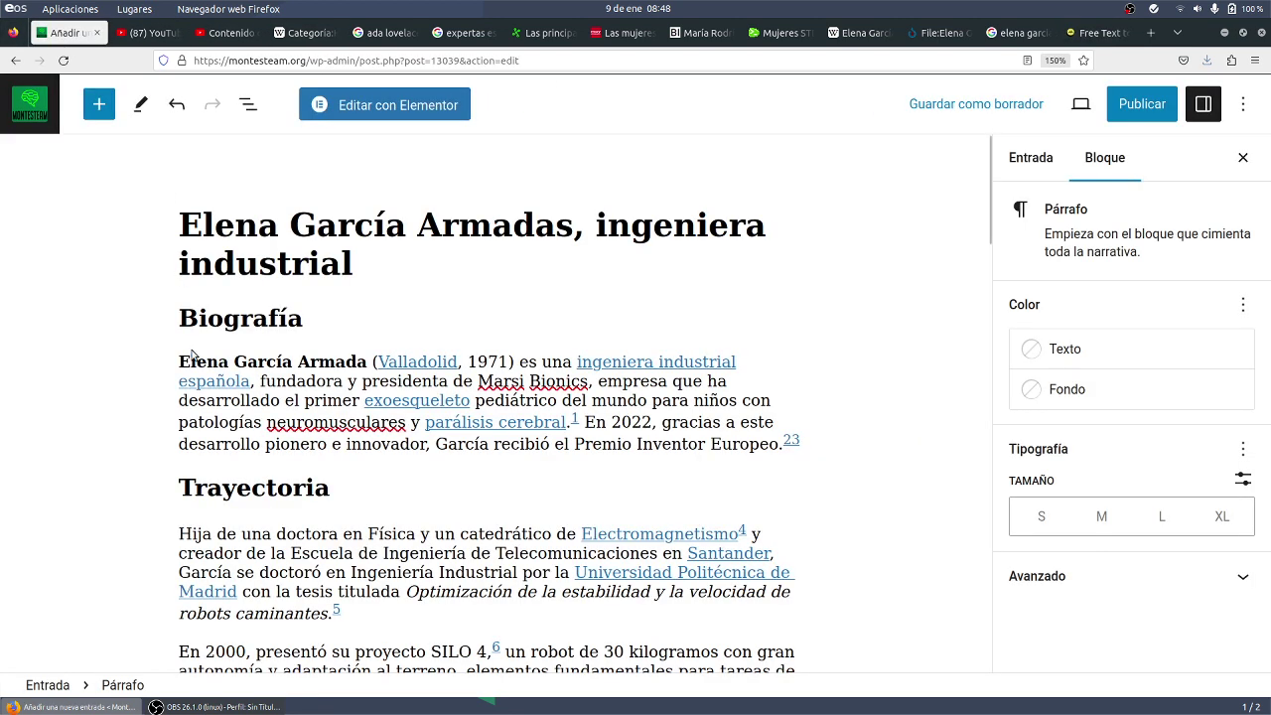
triple_click(182, 236)
scroll(461, 230, down, 10)
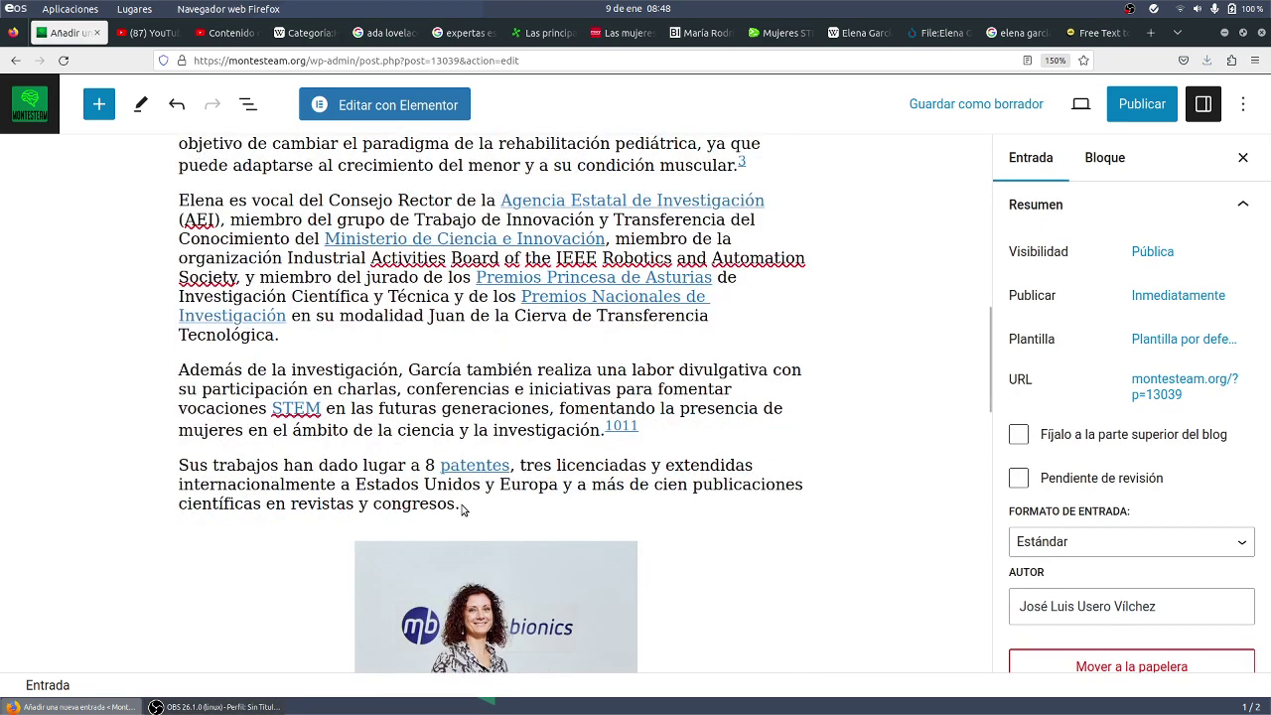
click(475, 533)
click(230, 504)
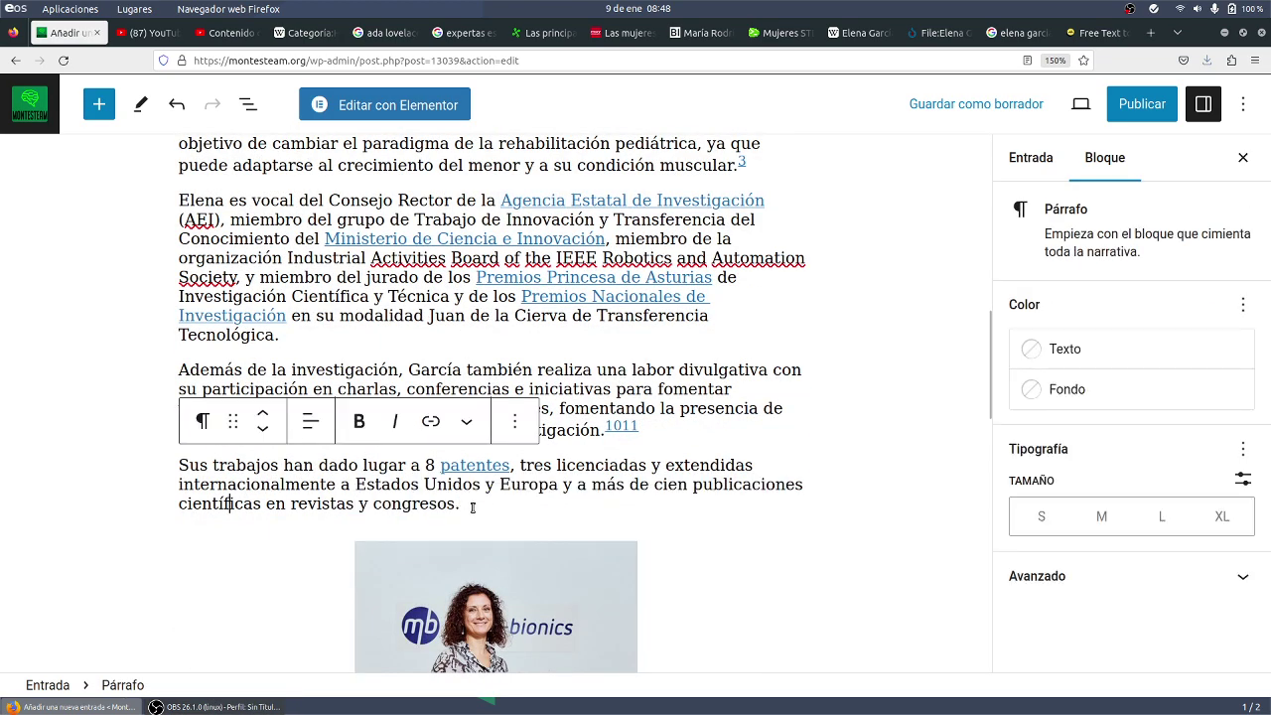
drag(473, 508, 115, 230)
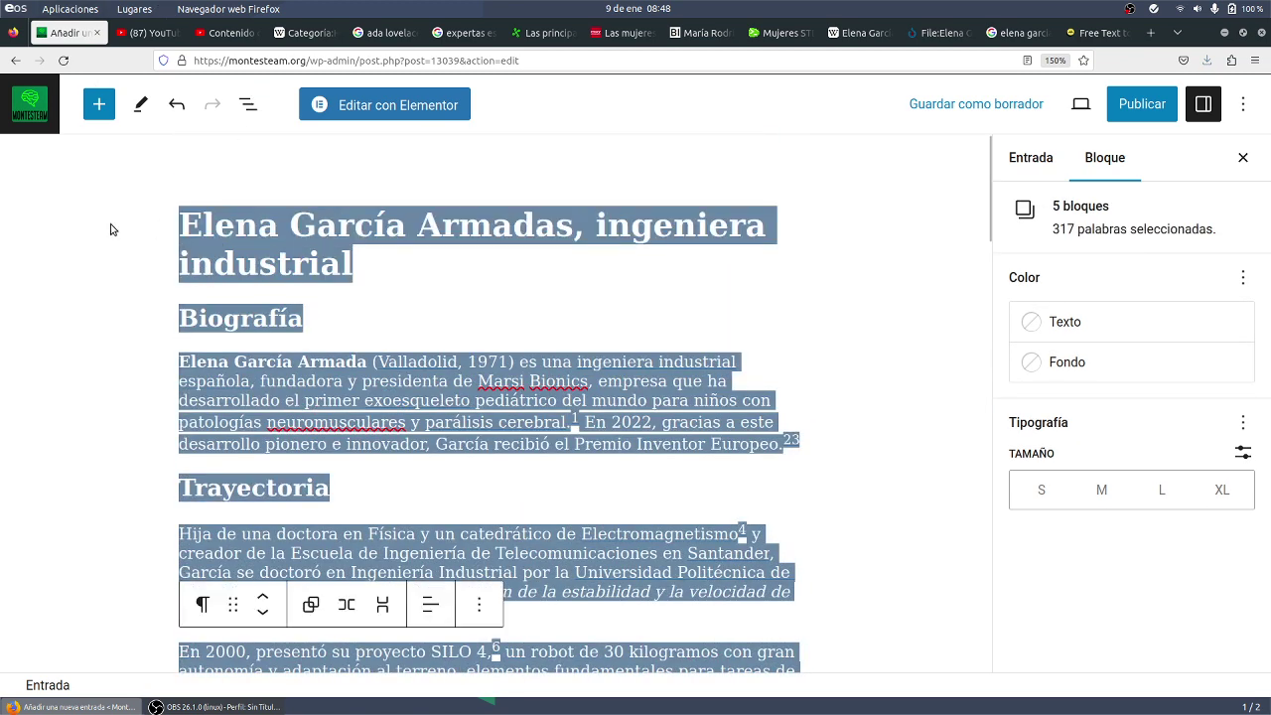
key(ctrl+c)
Step: Paste the copied post text into TTSMaker's text box, check it, and clear it all
click(1088, 43)
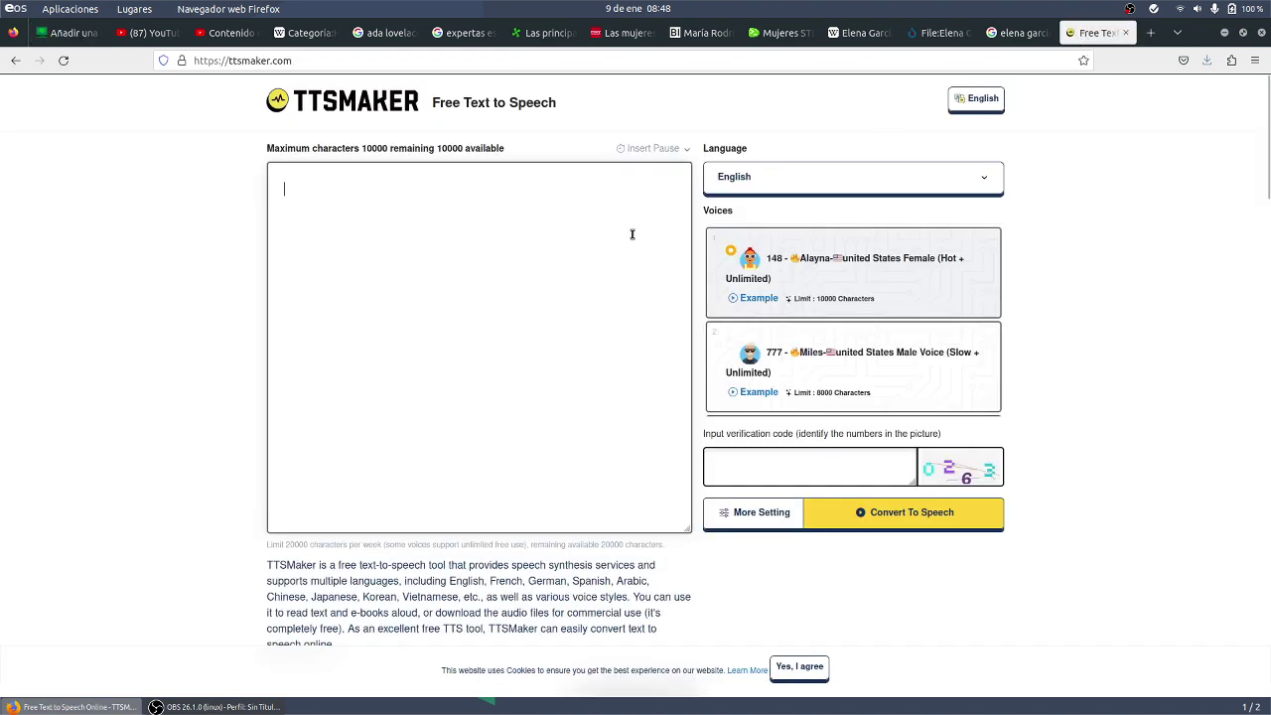
click(486, 252)
key(ctrl+v)
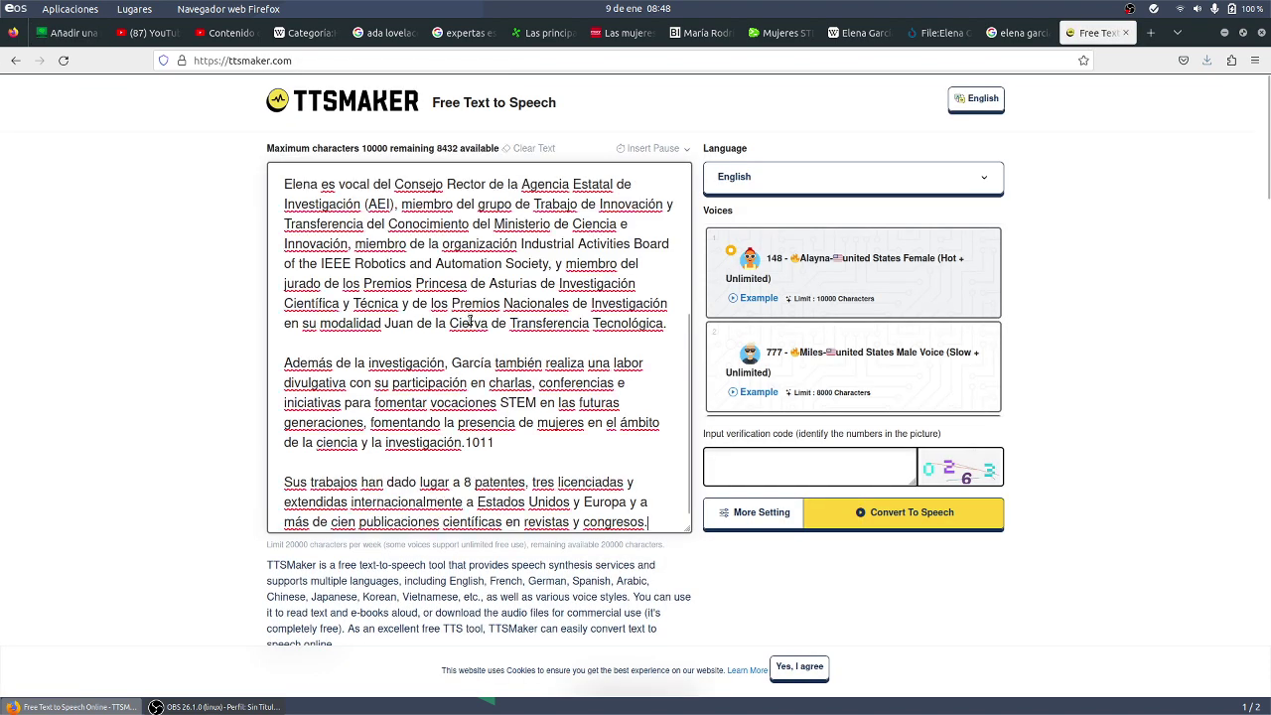
scroll(470, 319, up, 5)
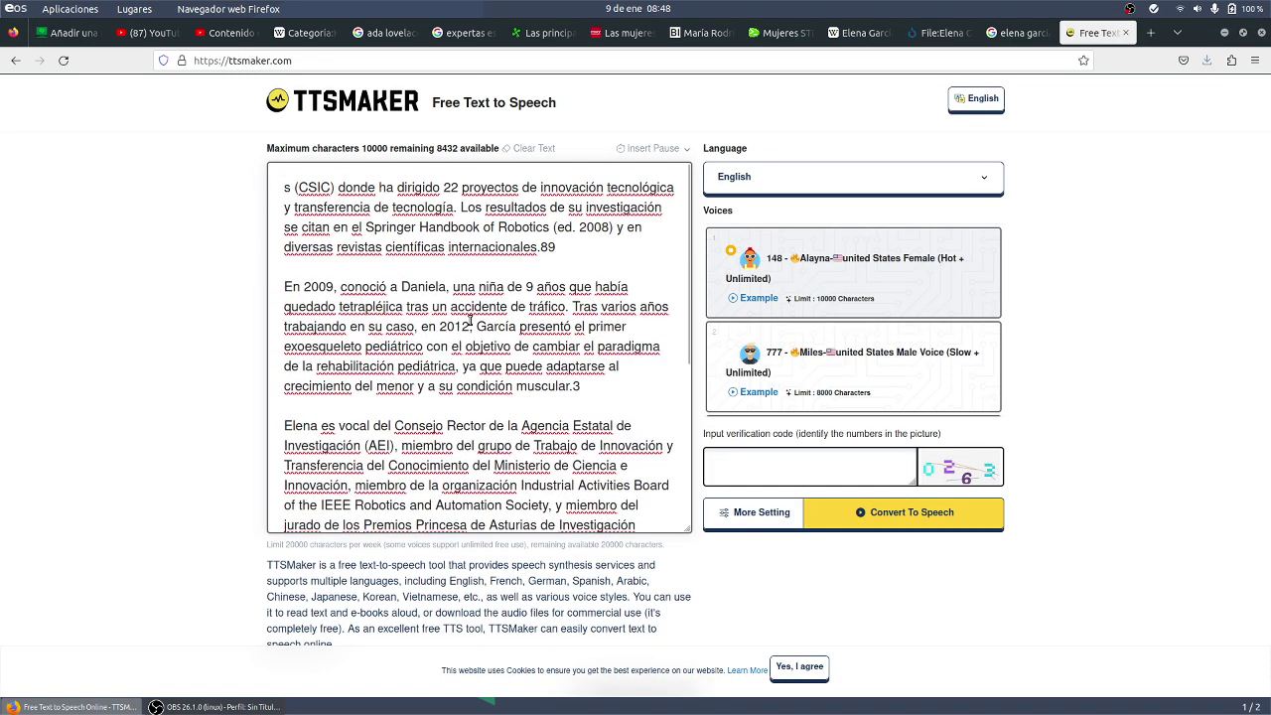
key(ctrl+a)
key(BackSpace)
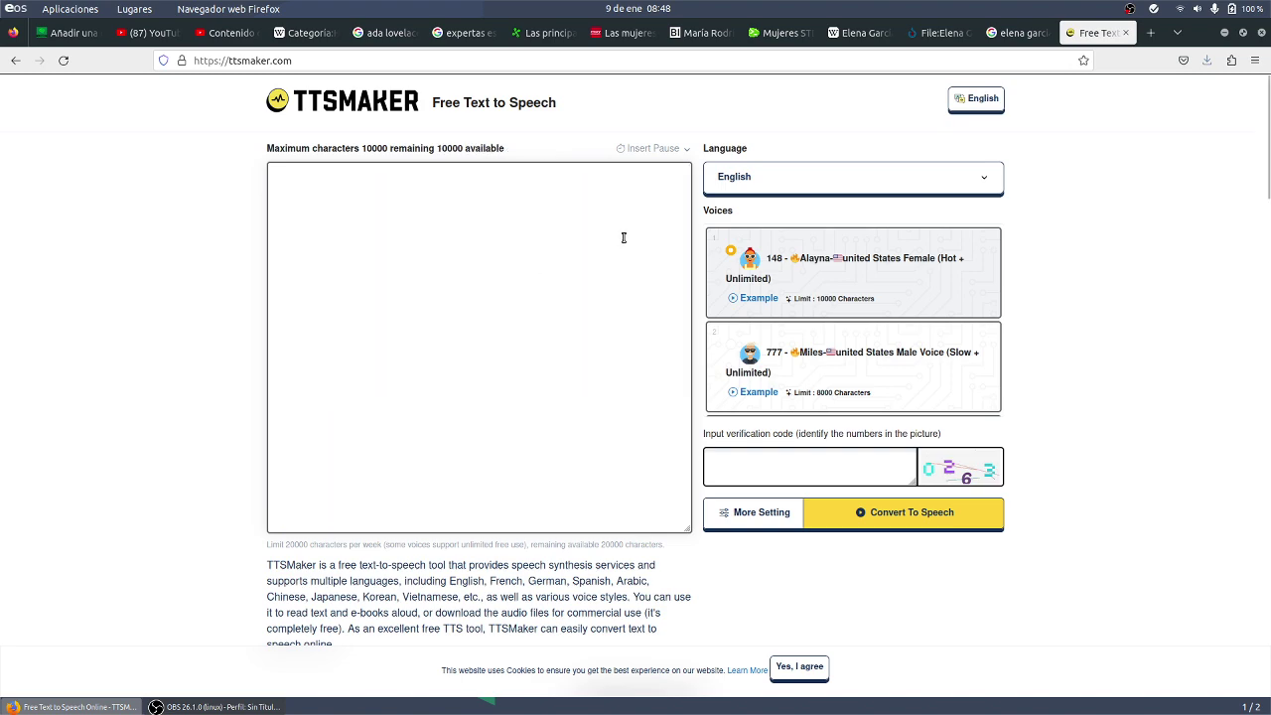
Step: Return to the post editor and try to select the biography text starting from the post title
click(70, 33)
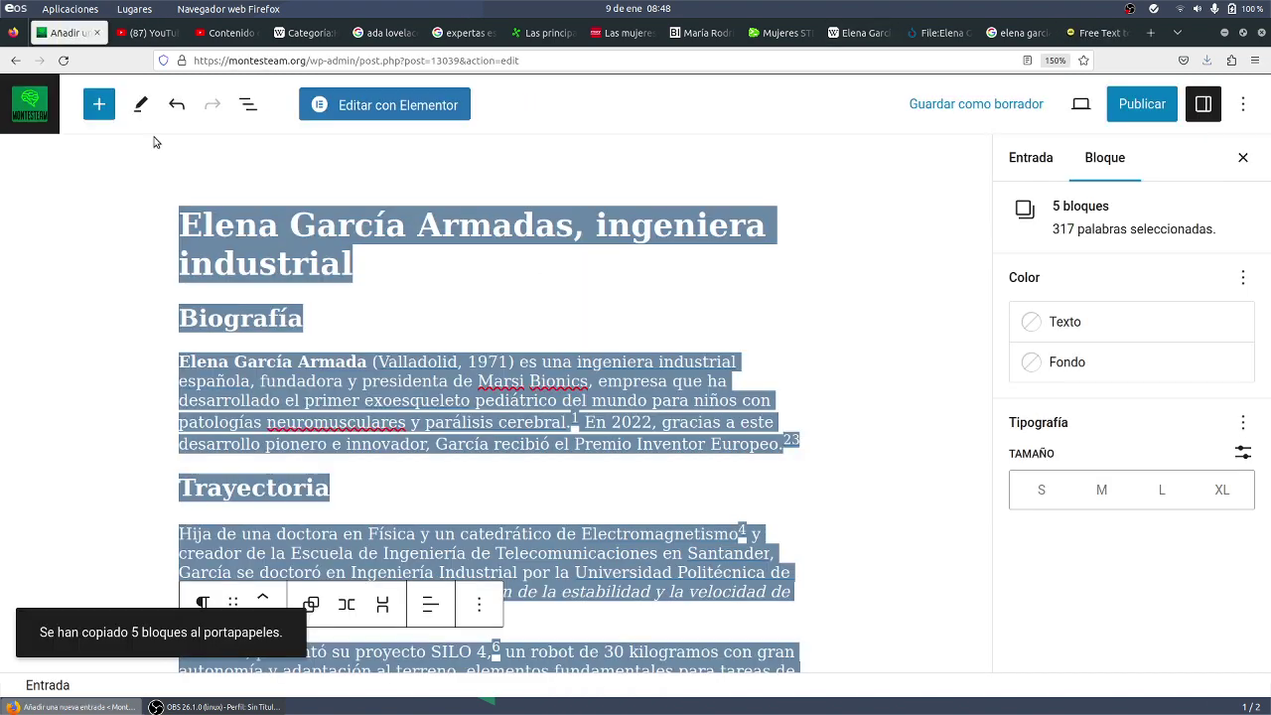
click(216, 260)
drag(189, 227, 353, 264)
scroll(417, 249, down, 10)
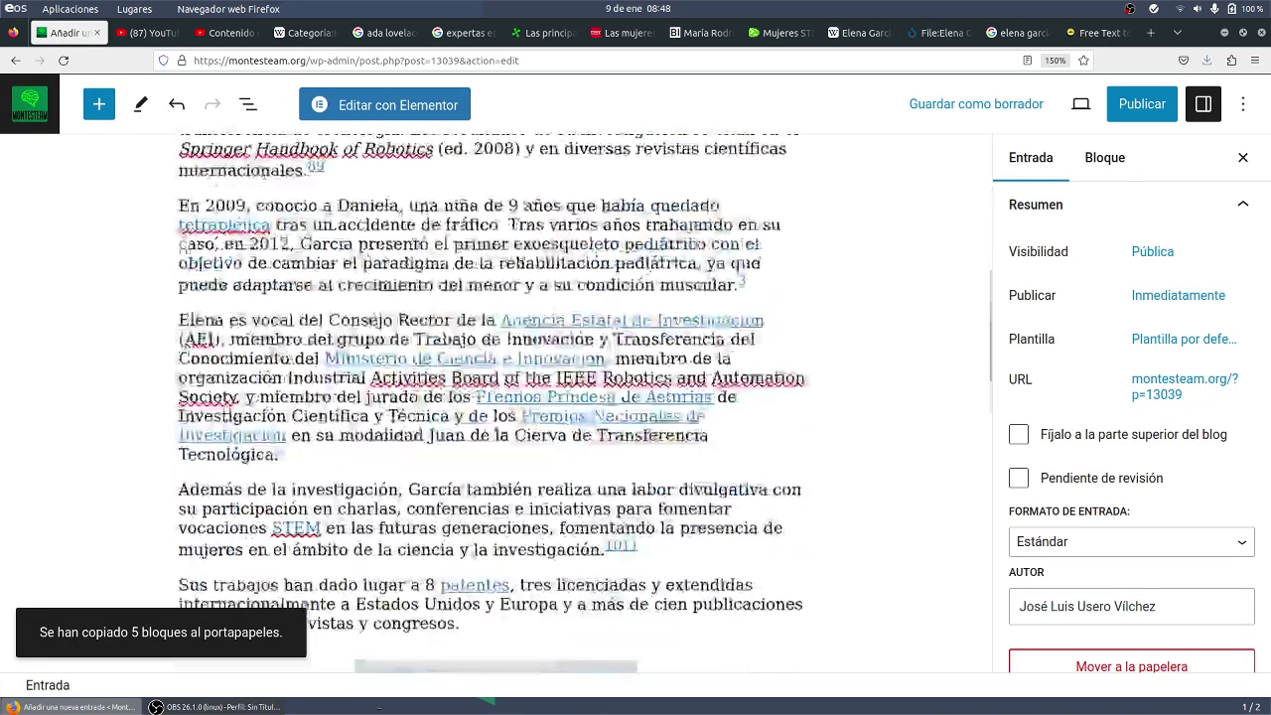
scroll(564, 177, up, 10)
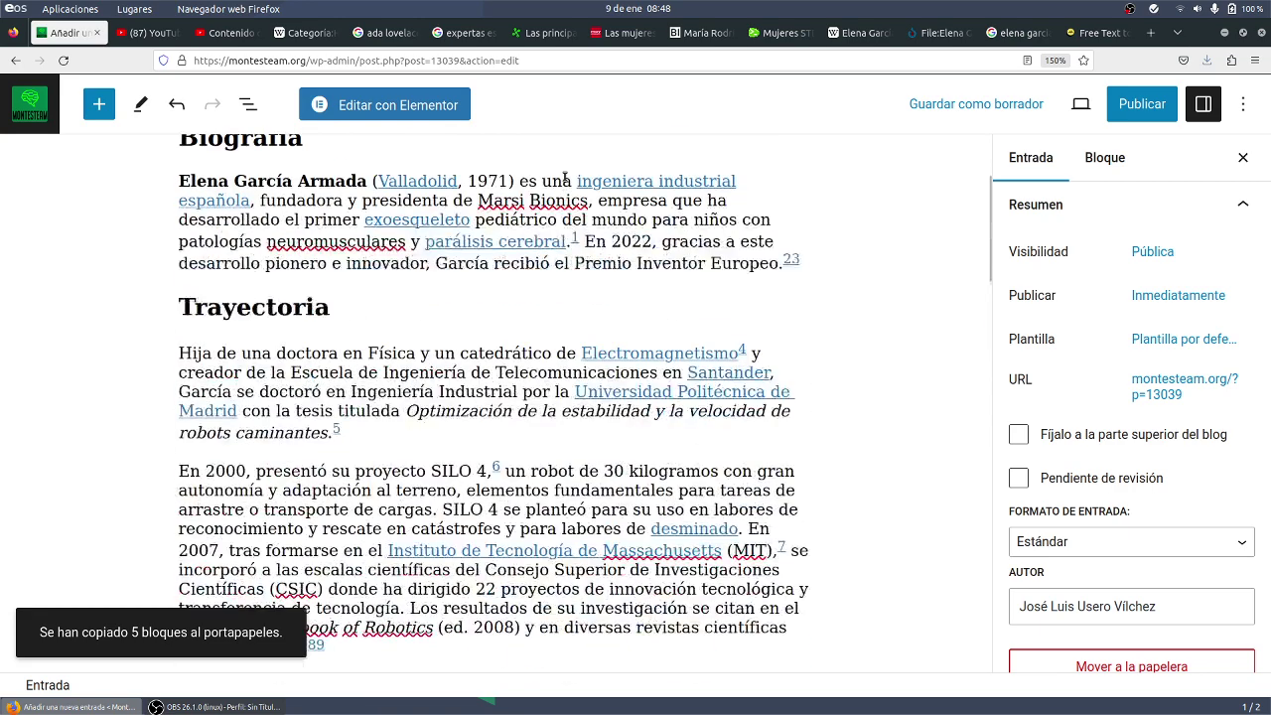
click(389, 236)
drag(171, 236, 456, 514)
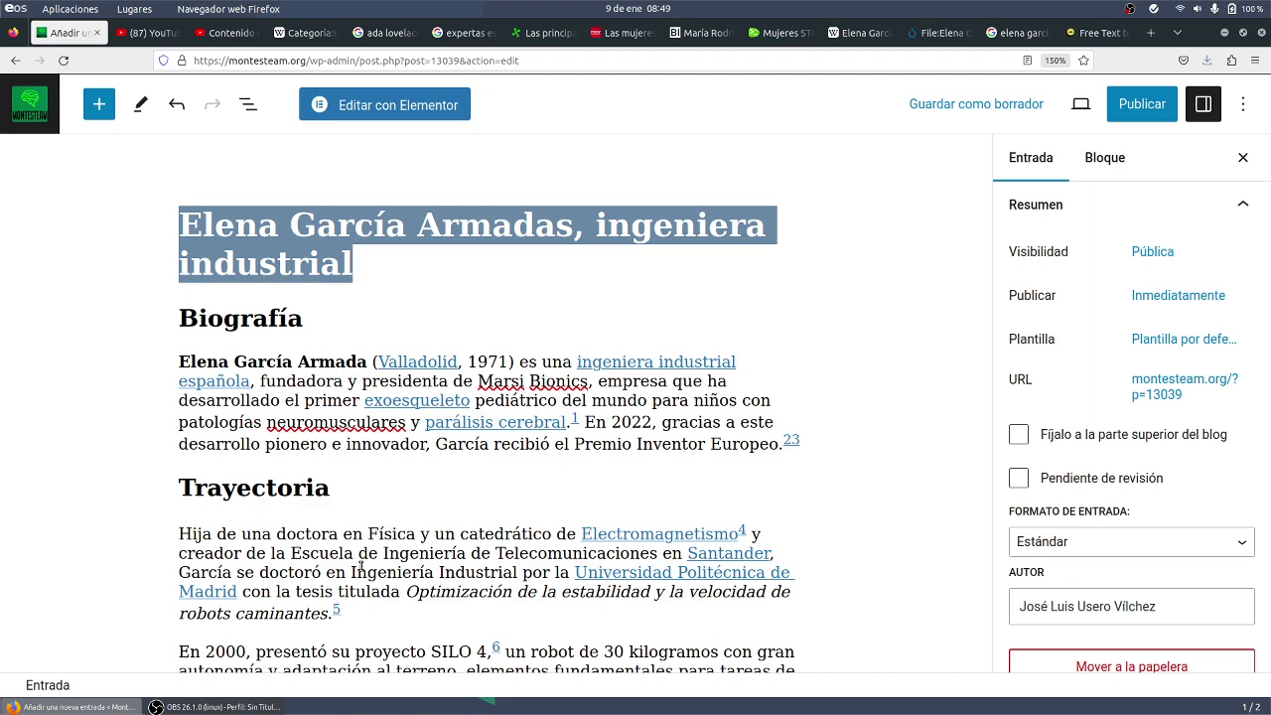
click(361, 278)
click(180, 229)
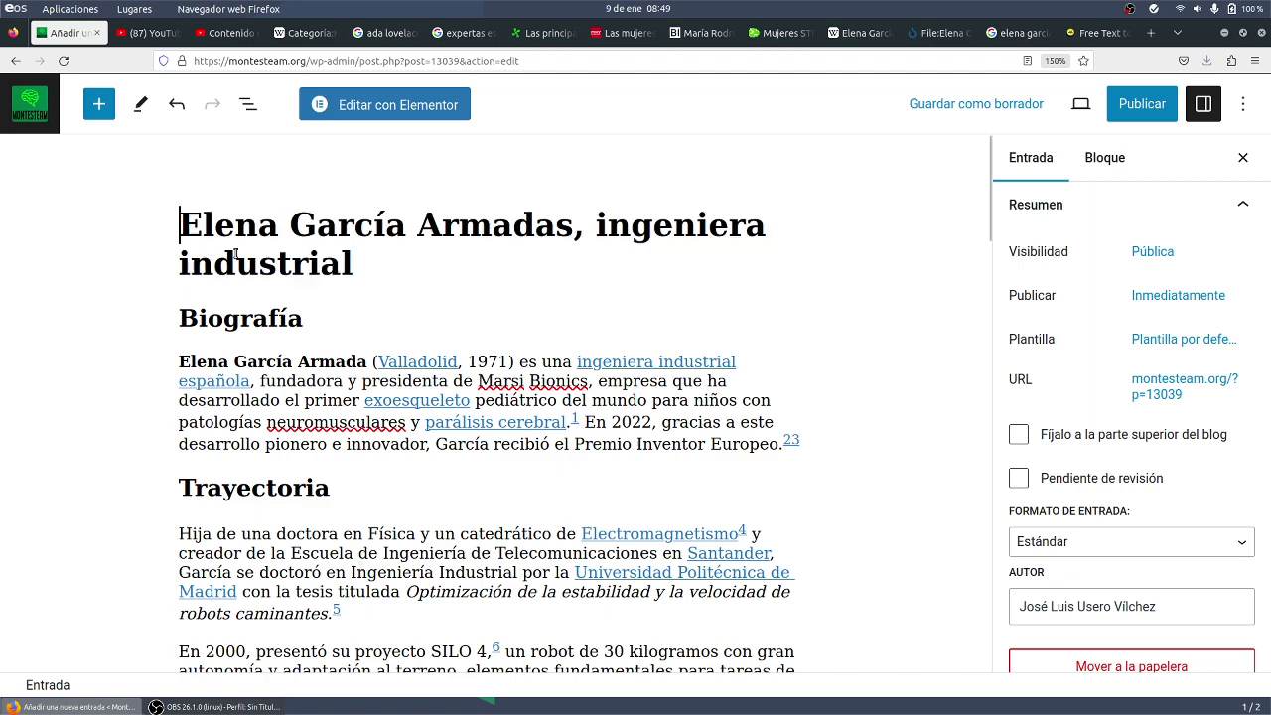
triple_click(236, 254)
scroll(344, 329, down, 5)
scroll(343, 329, up, 5)
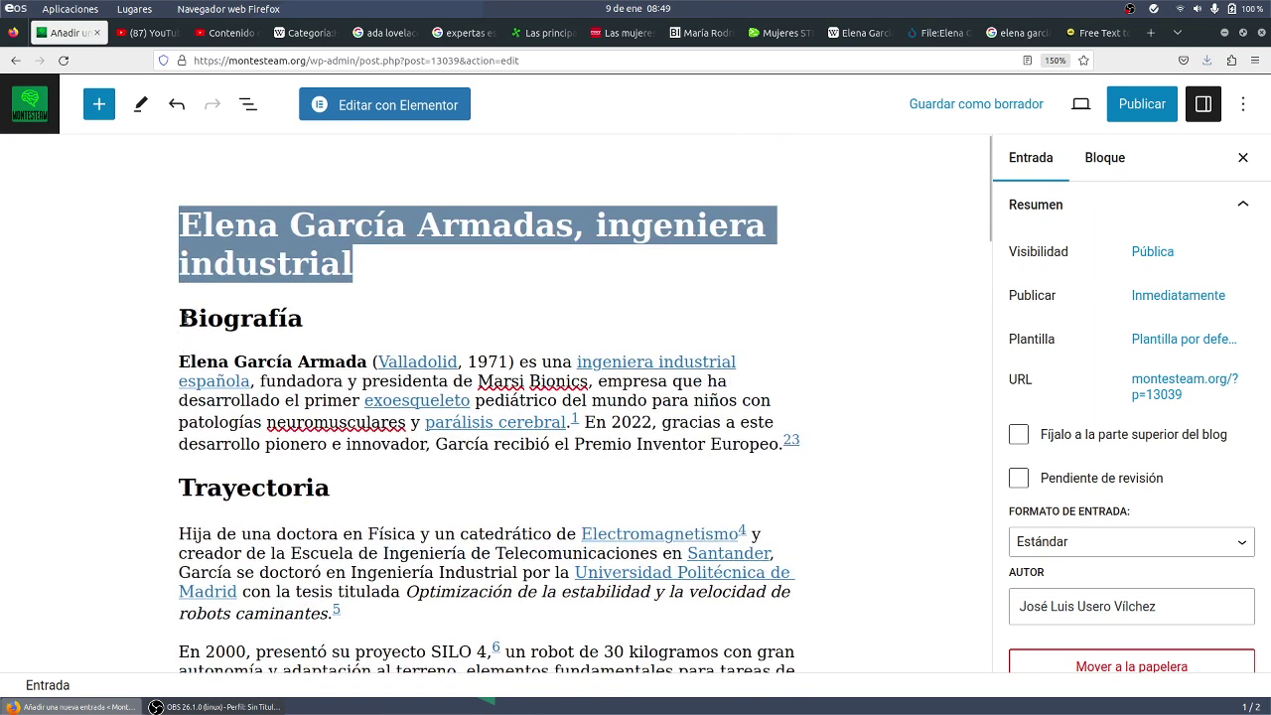
Step: Copy the post from the Biografía heading through the SILO 4 paragraph and paste it into TTSMaker's text box
click(179, 318)
drag(179, 318, 390, 648)
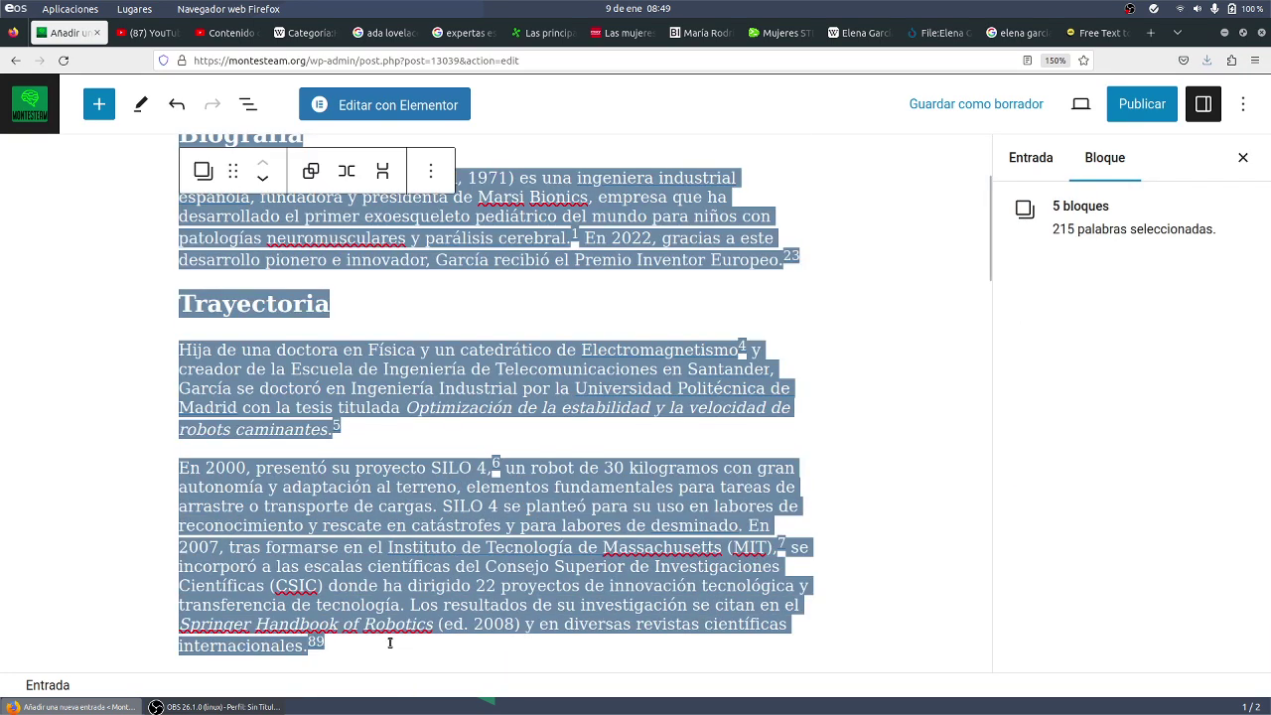
key(ctrl+c)
click(1098, 33)
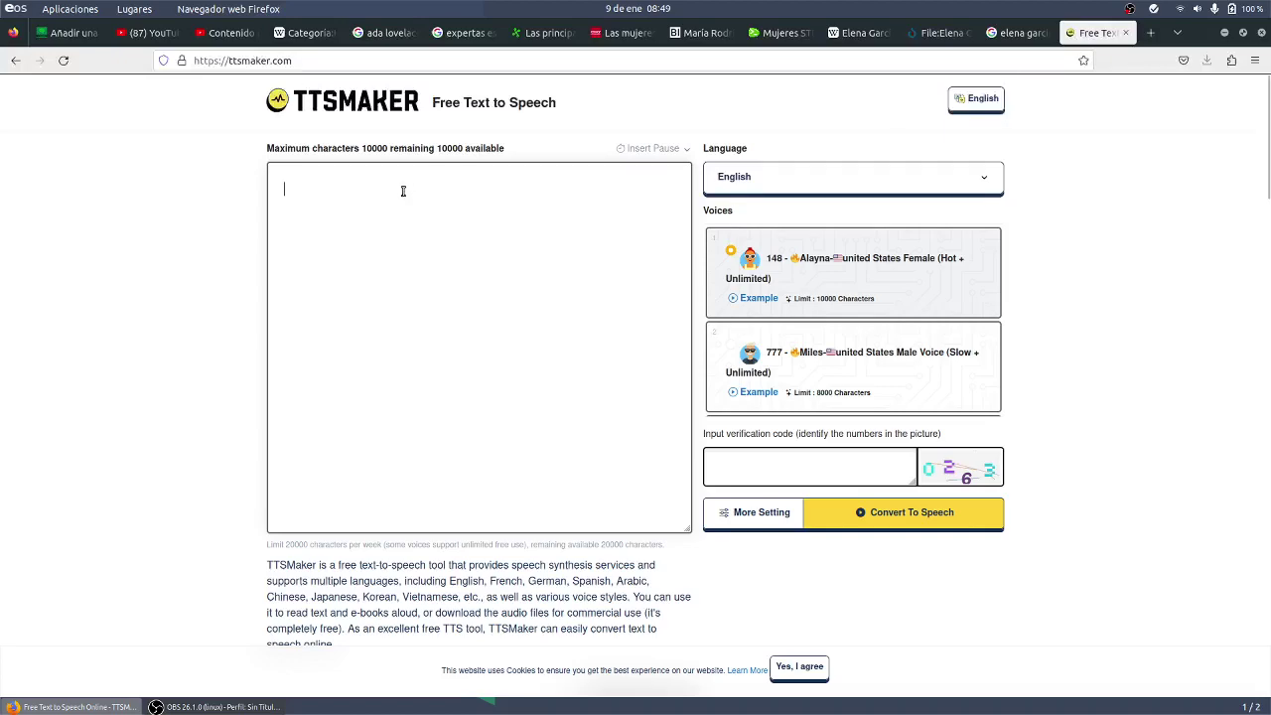
key(ctrl+v)
scroll(409, 250, up, 6)
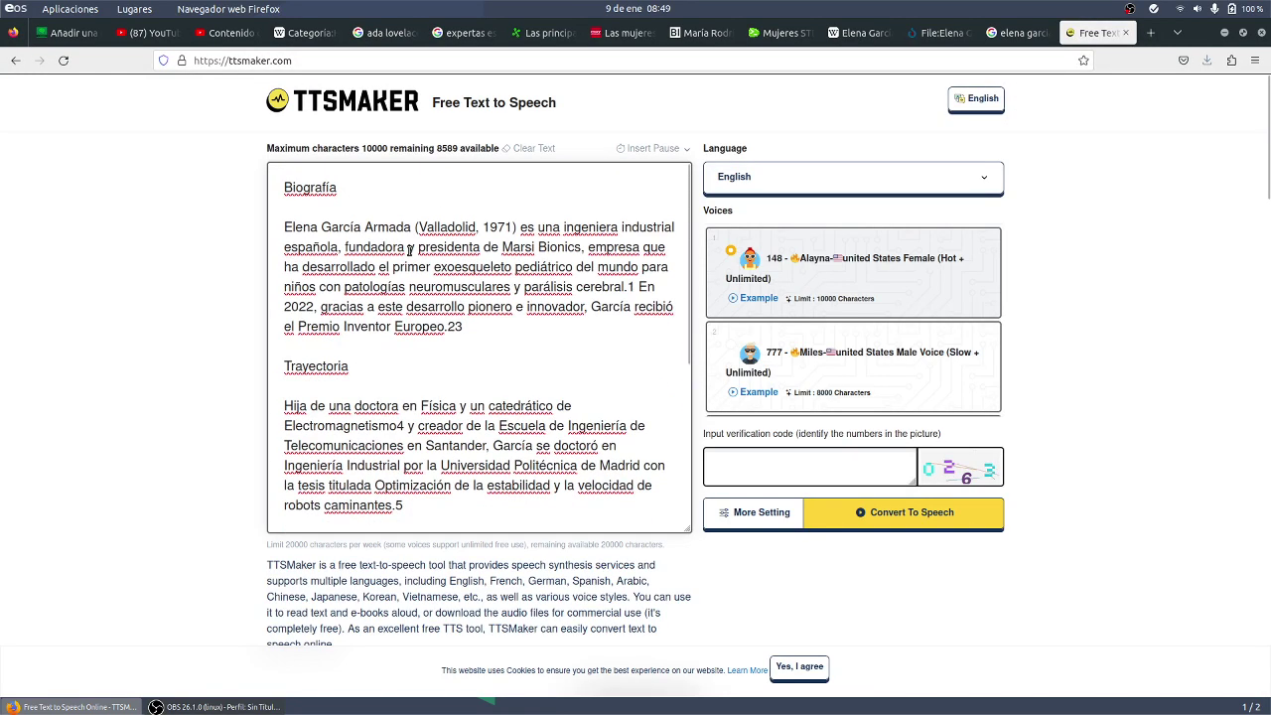
Step: Set the language to Español - Spanish, enter the verification code, convert the text to speech, and pause the playback
click(819, 189)
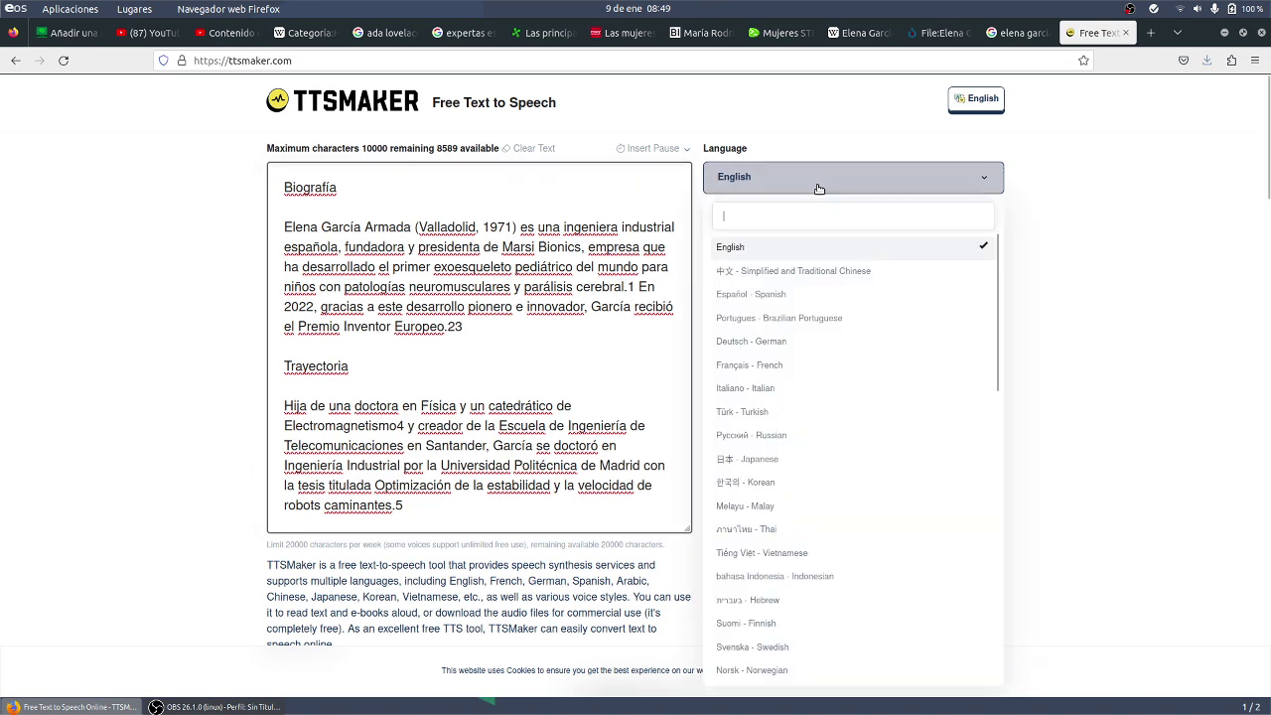
click(771, 296)
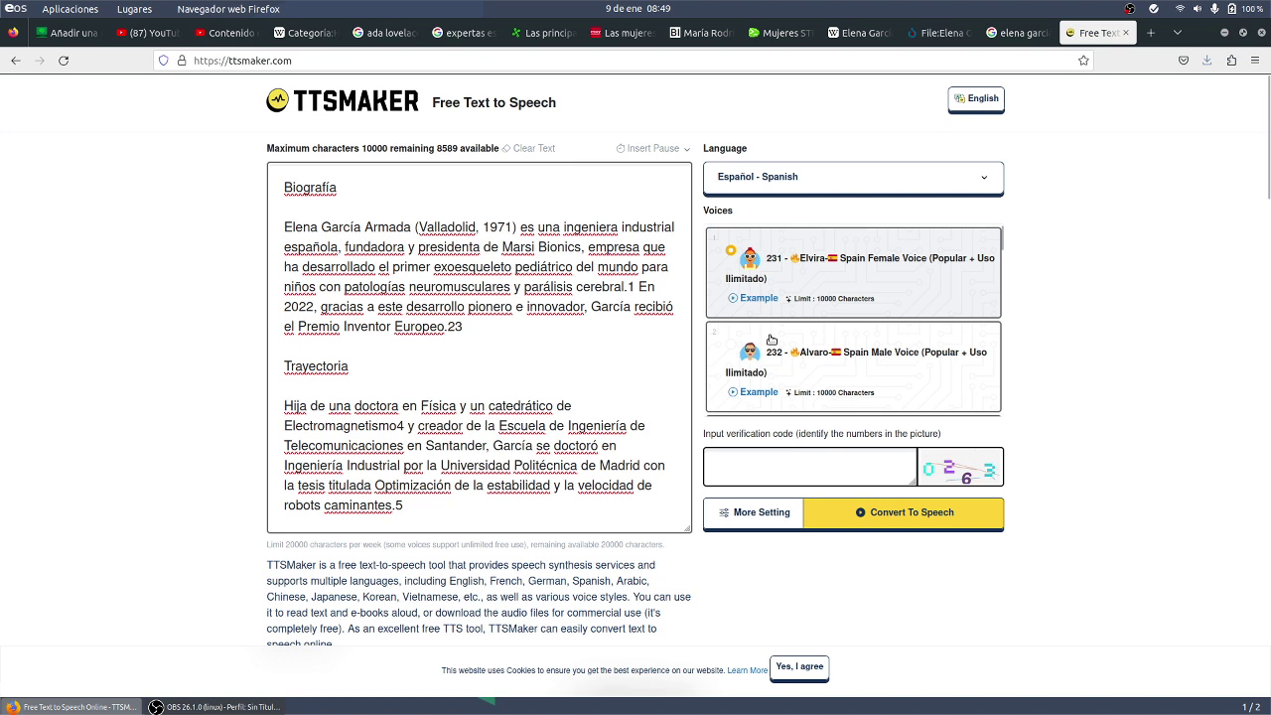
click(823, 468)
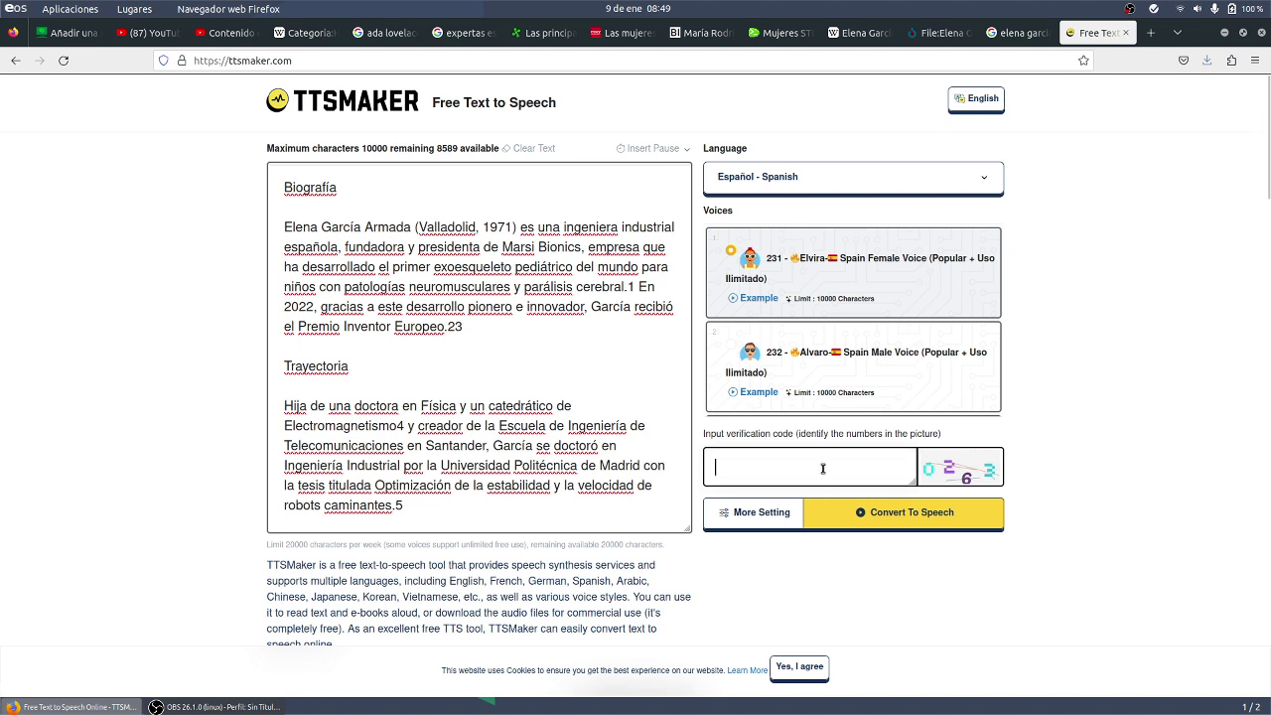
text(0263)
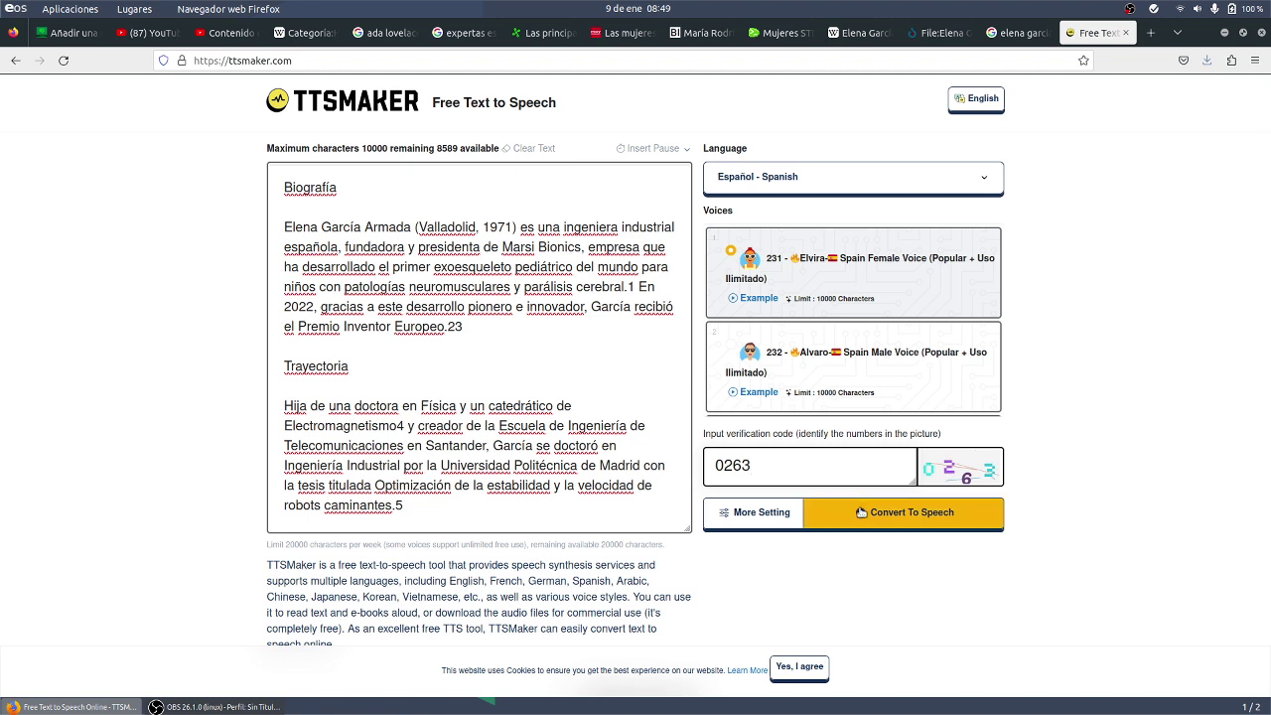
click(860, 512)
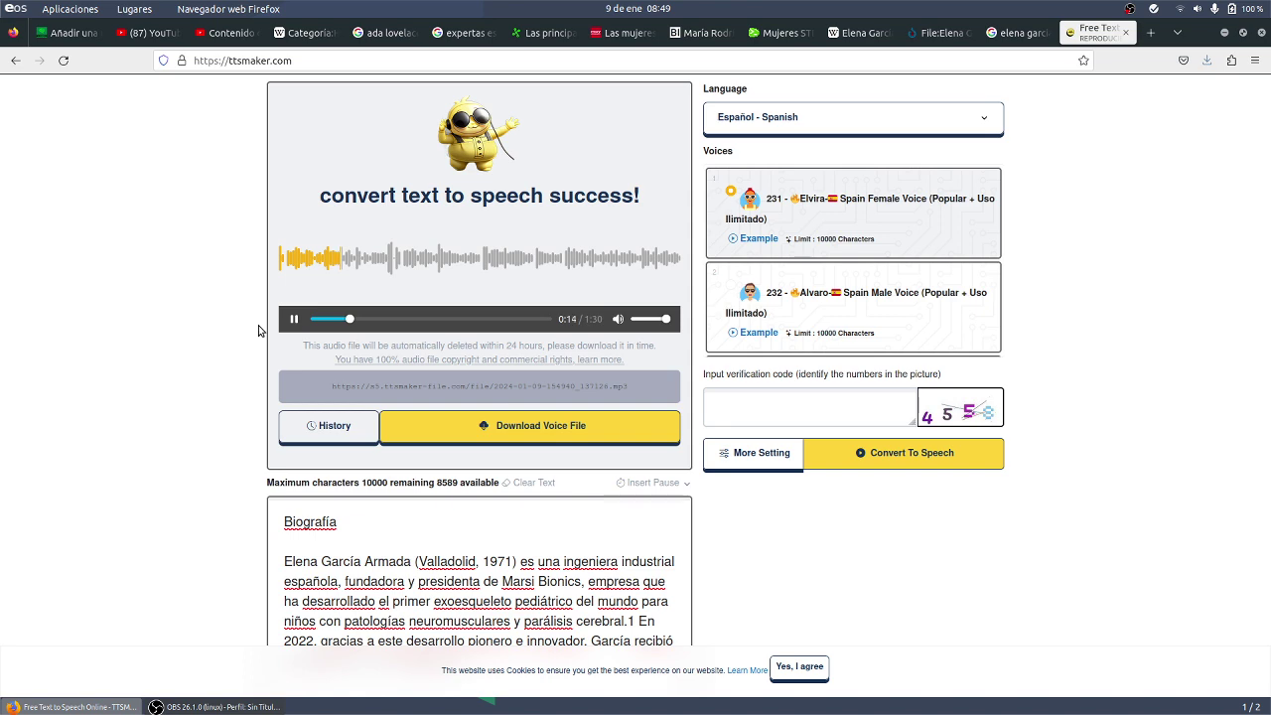
click(294, 319)
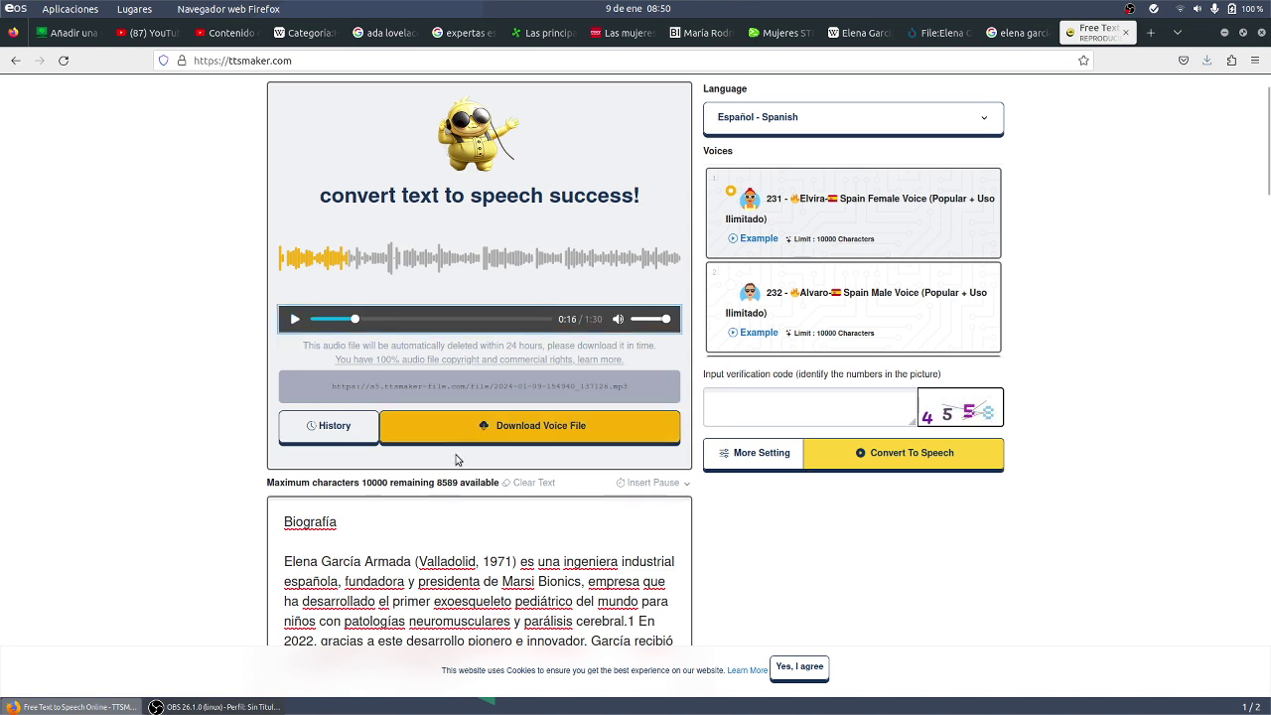
Step: Download the generated voice file to Descargas as elenagarciaarmada.mp3
click(546, 426)
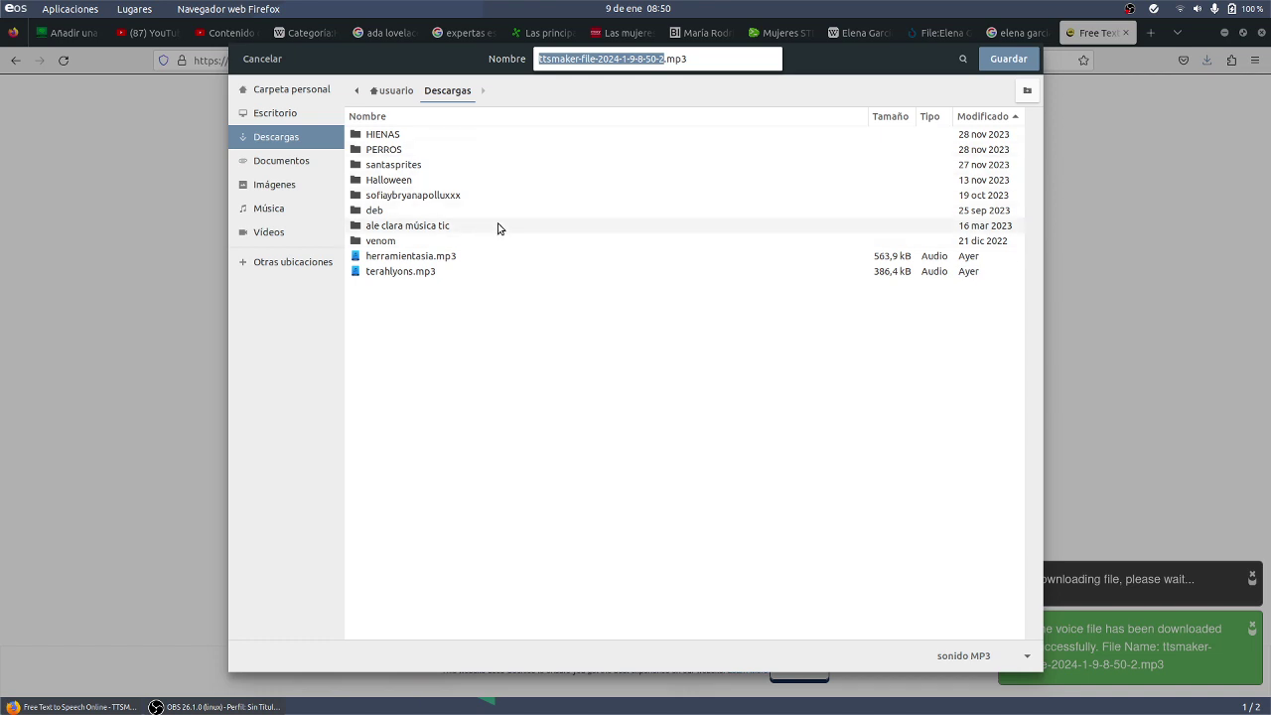
text(elenagarc)
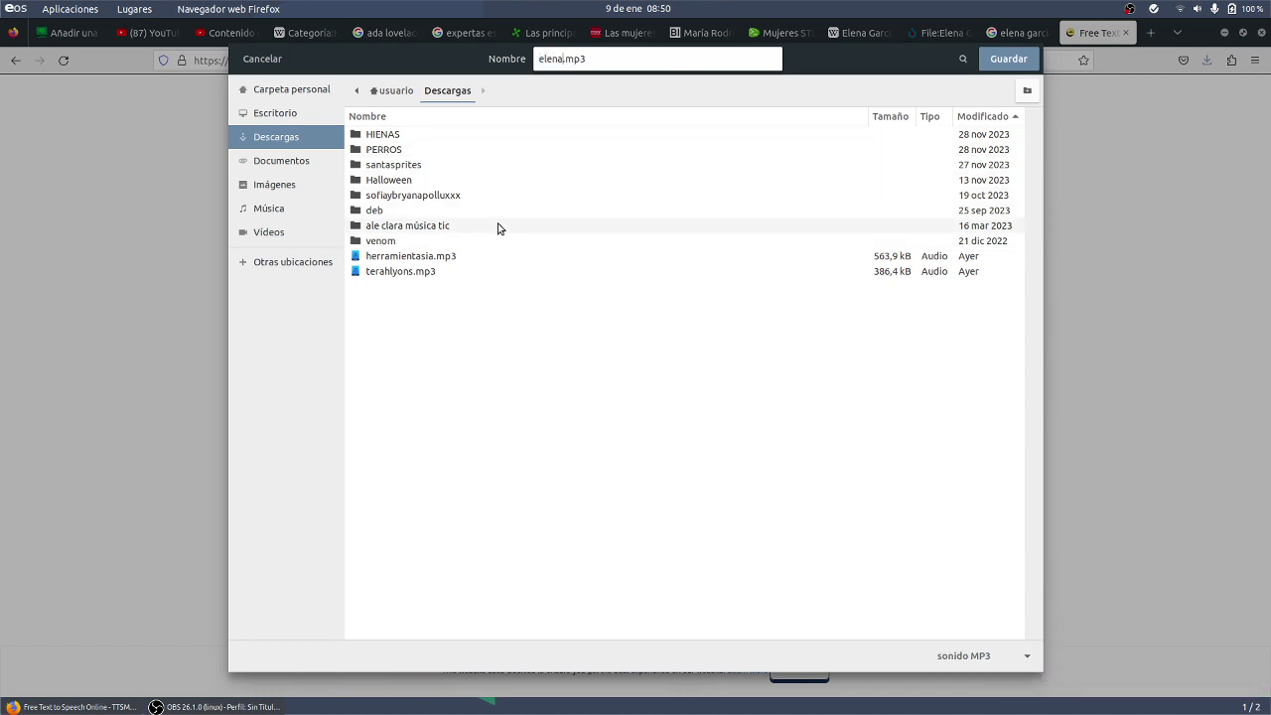
text(iaarmada)
key(Return)
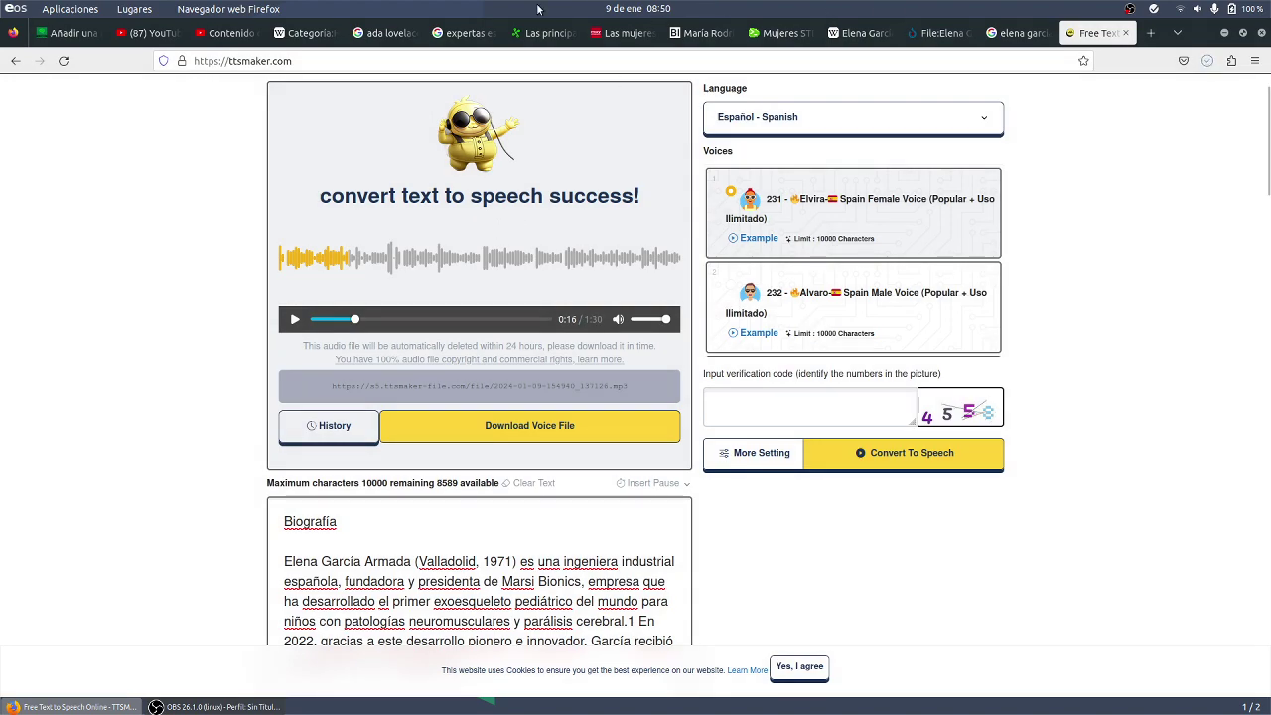
Step: Return to the post editor, add an Audio block below the captioned video, and upload elenagarciaarmada.mp3 into it
click(83, 38)
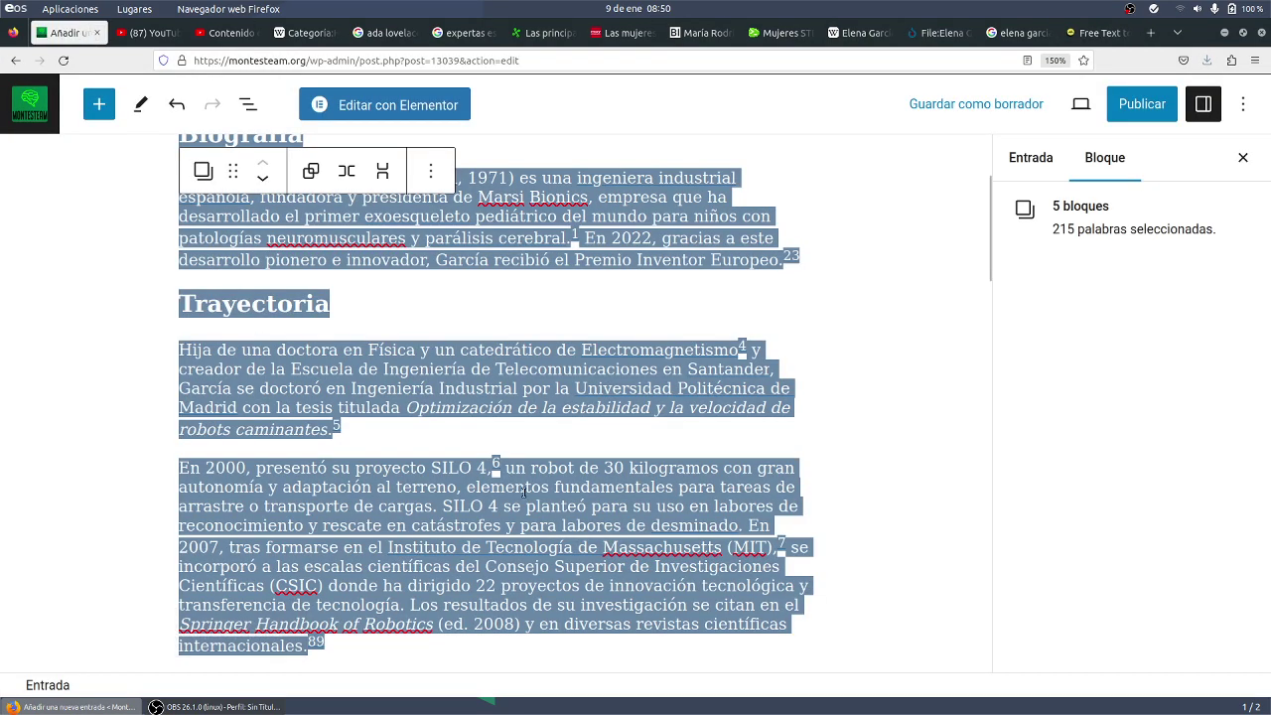
scroll(523, 492, down, 10)
scroll(523, 467, up, 2)
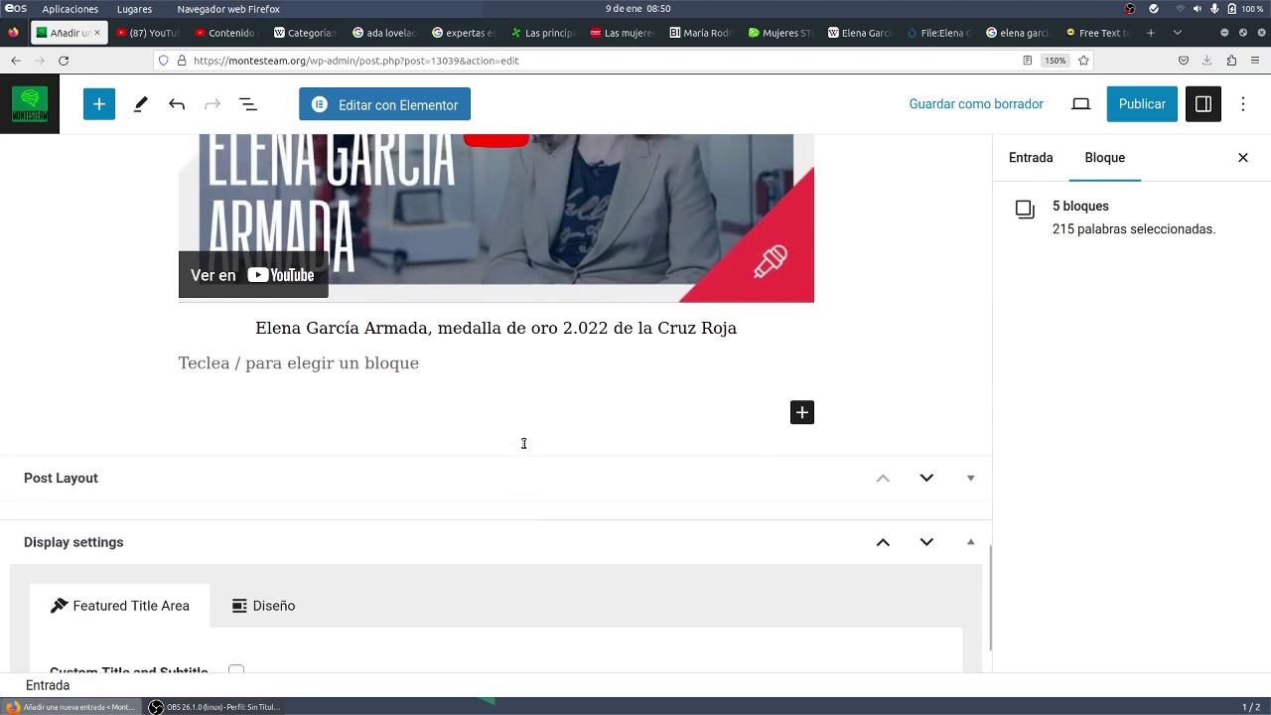
click(337, 368)
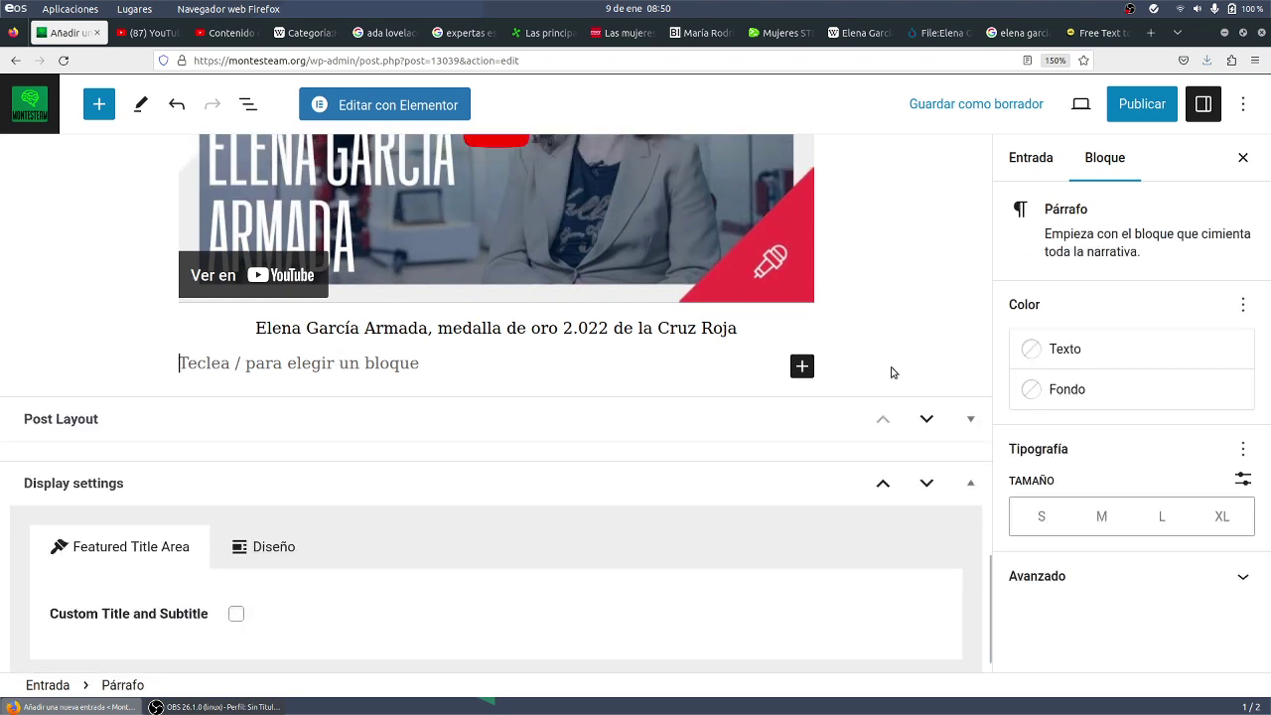
click(803, 367)
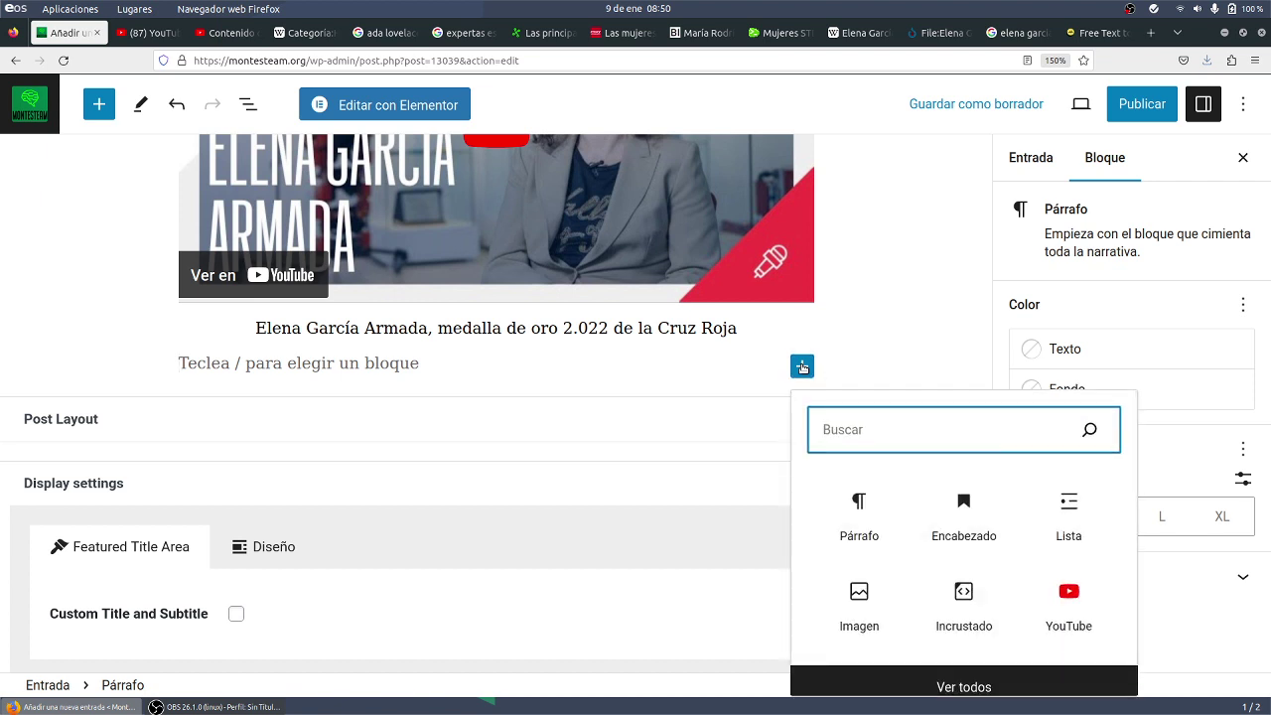
text(audio)
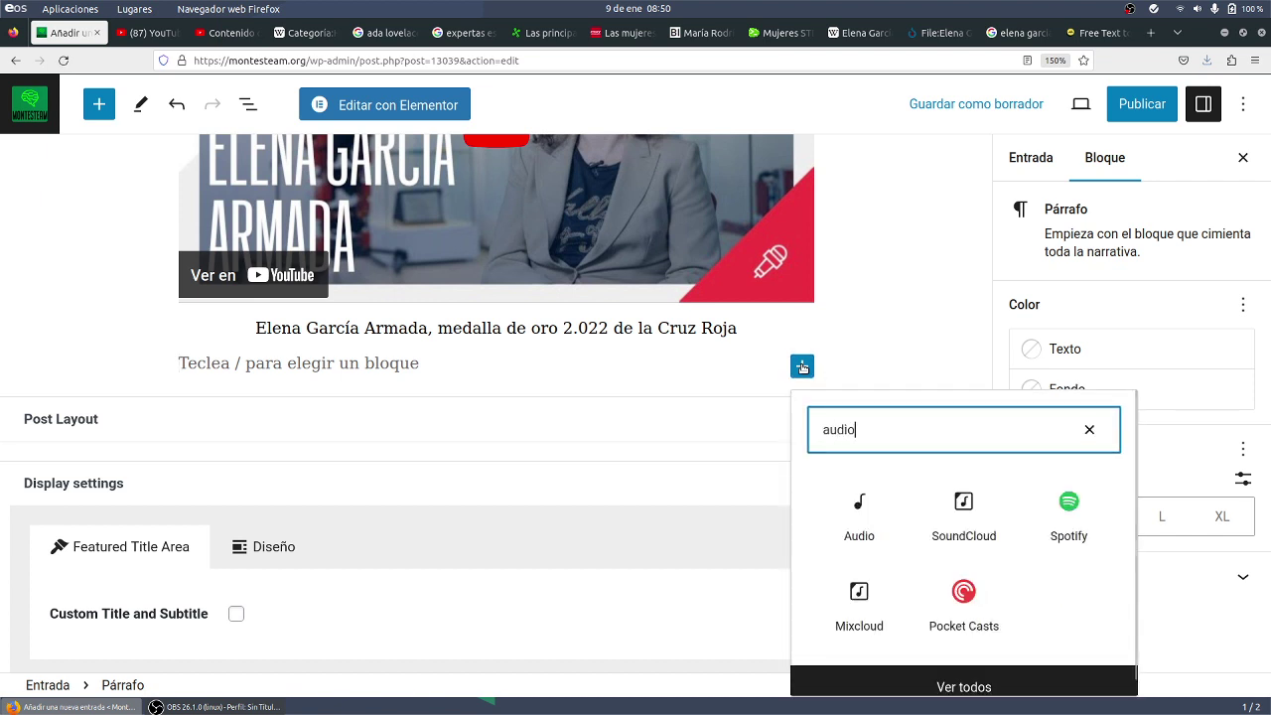
click(874, 528)
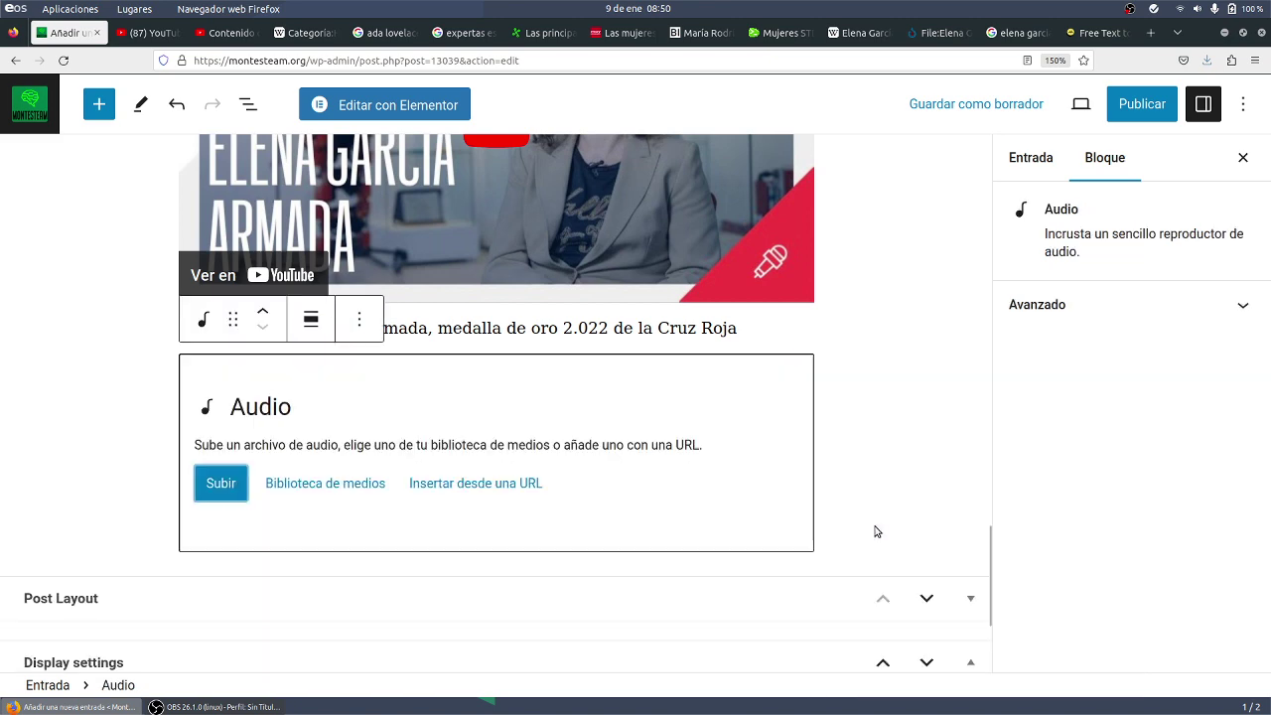
click(223, 484)
double_click(422, 256)
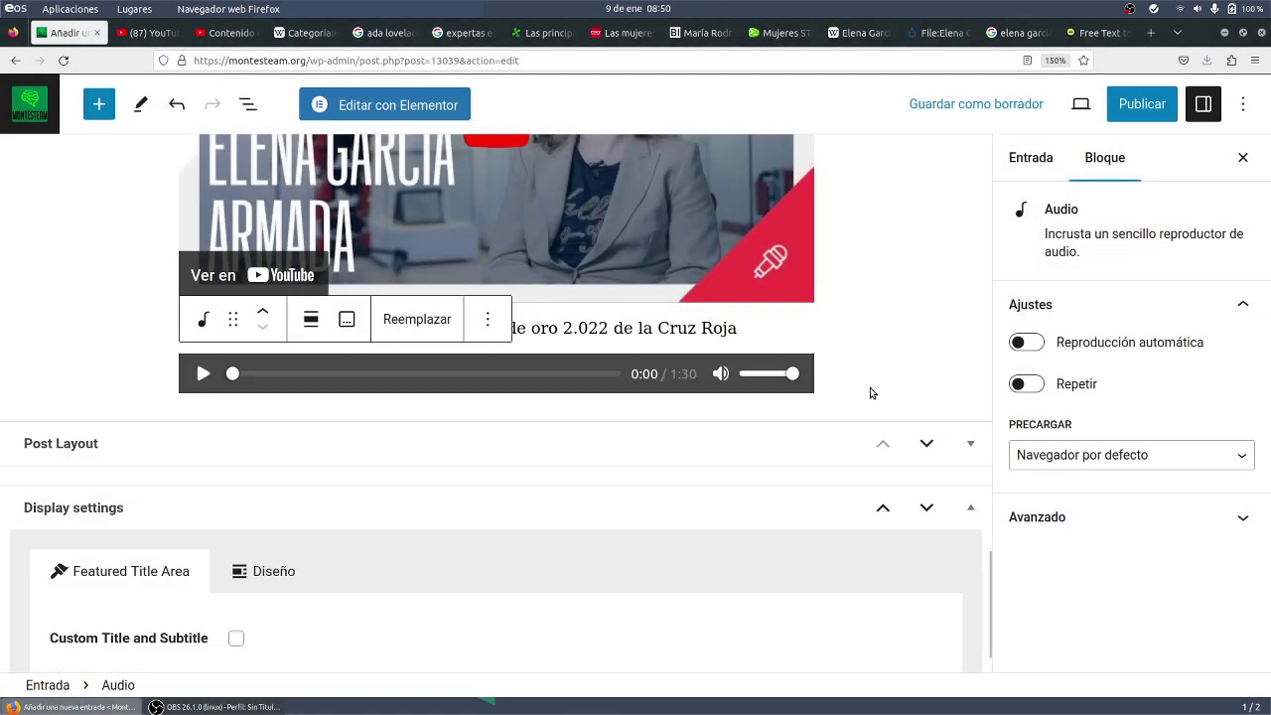
Step: Look through the existing categories in the post settings for one that suits the biography
scroll(870, 393, up, 5)
click(1045, 174)
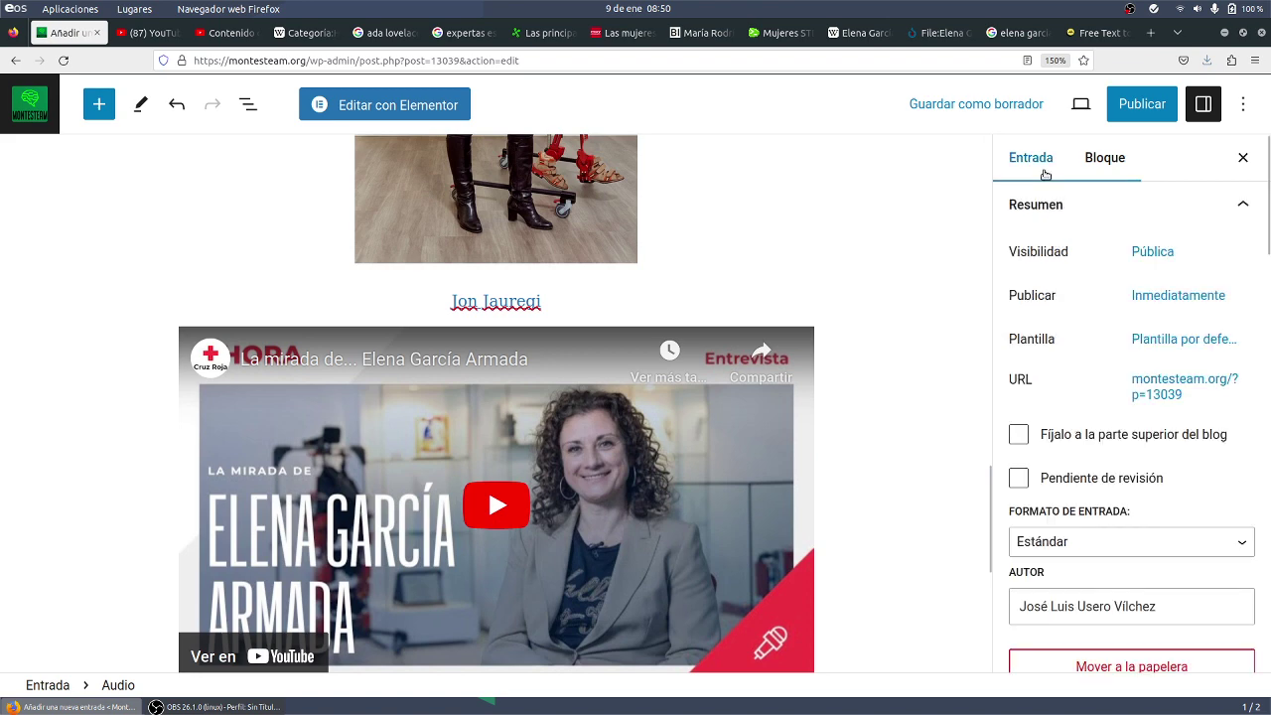
scroll(1063, 284, down, 8)
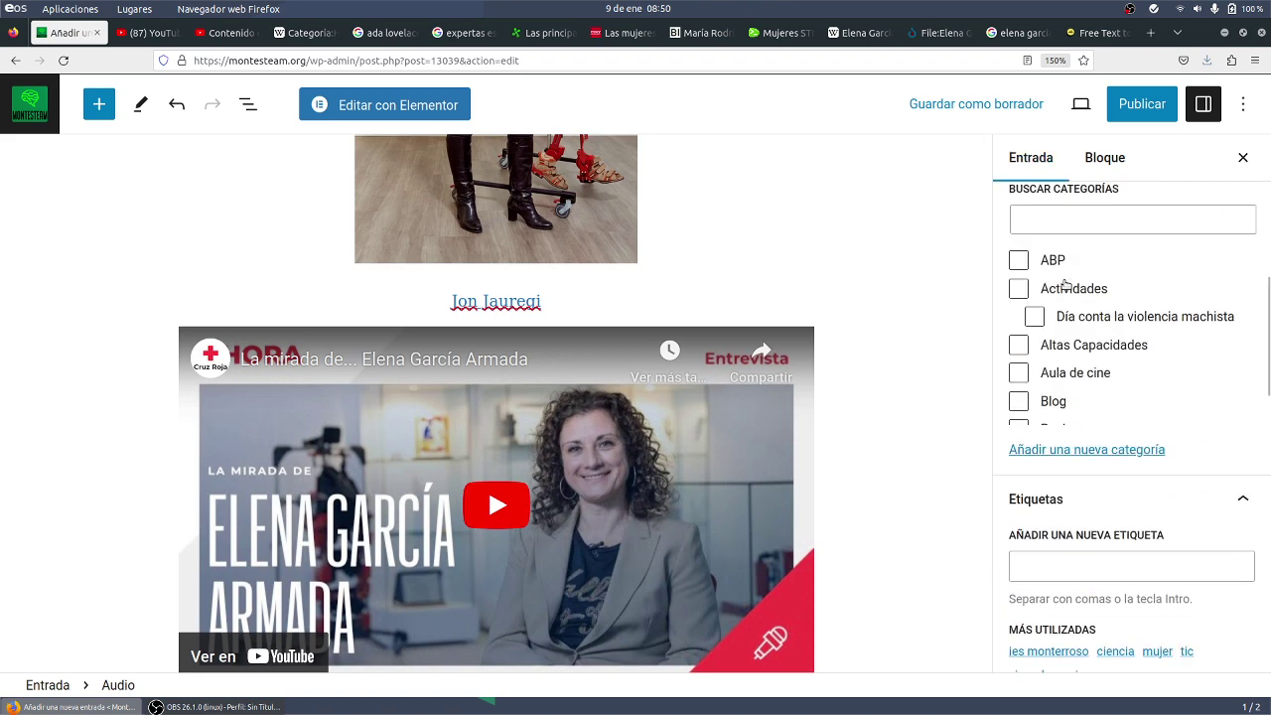
scroll(1064, 285, up, 2)
scroll(1051, 383, down, 3)
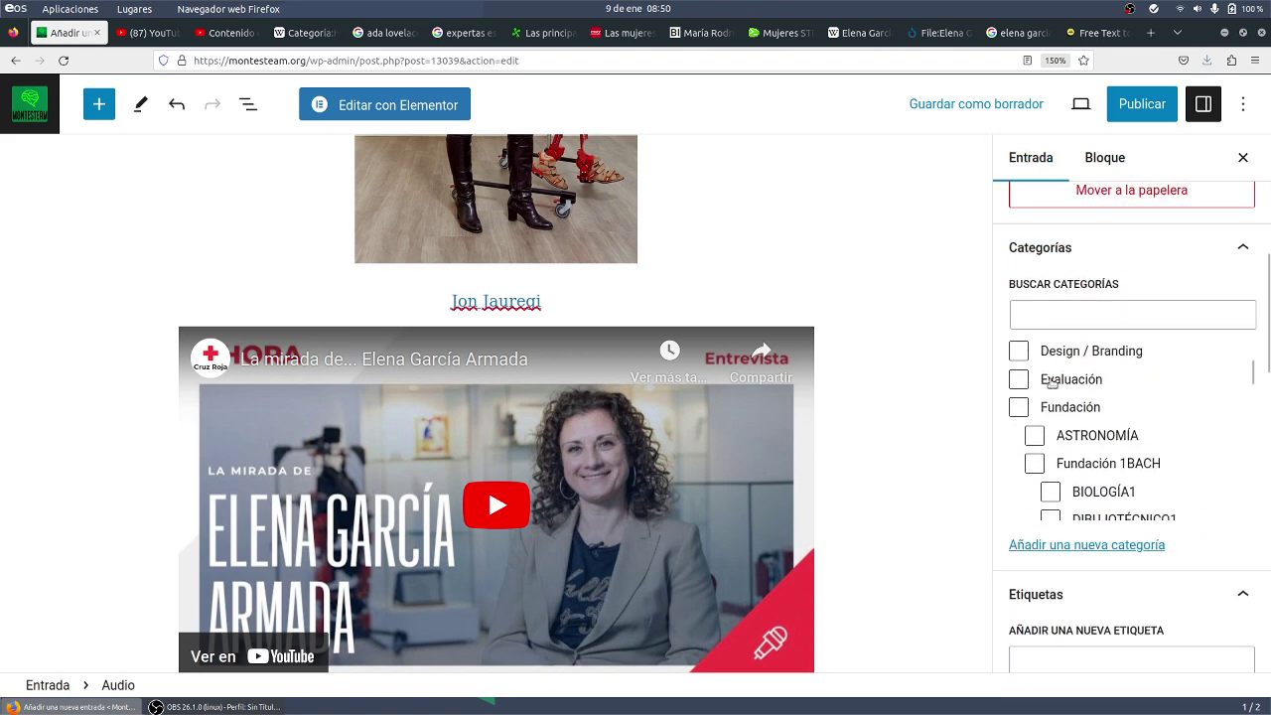
scroll(1052, 383, down, 3)
scroll(1038, 397, up, 3)
click(1019, 408)
click(1019, 408)
Step: Create a new category named Biografías without a parent category
click(1064, 546)
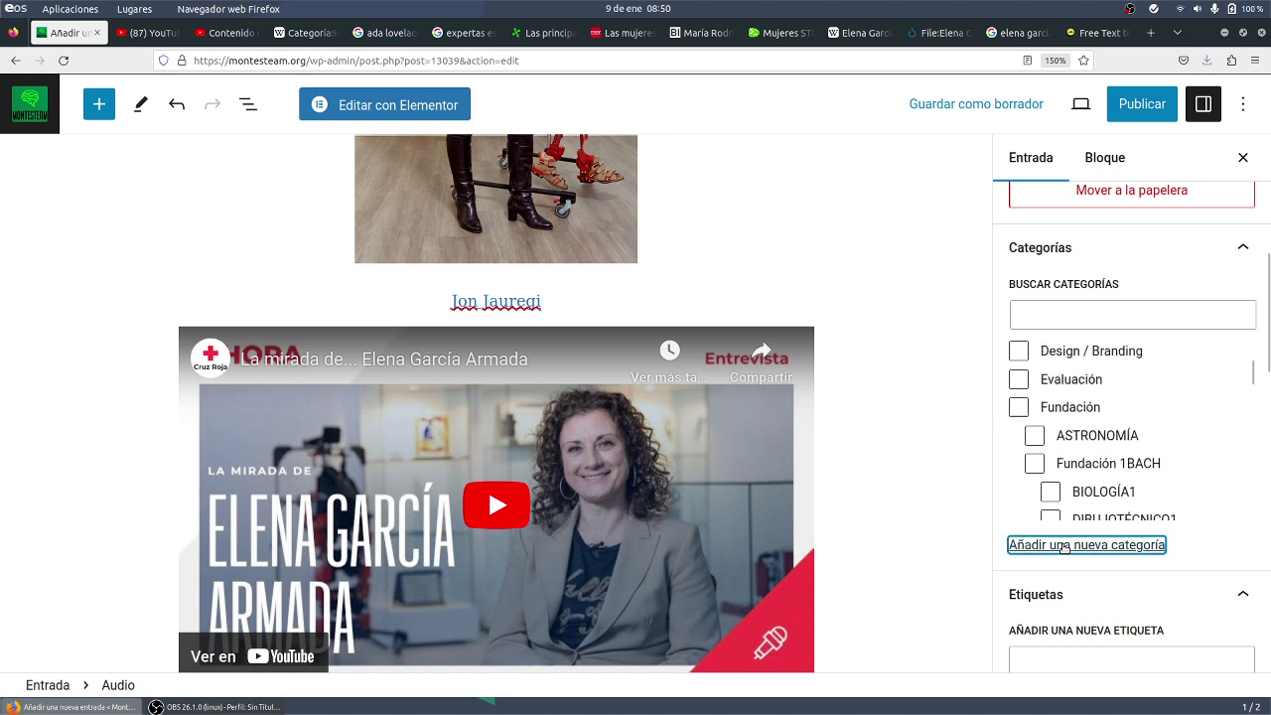
click(1064, 611)
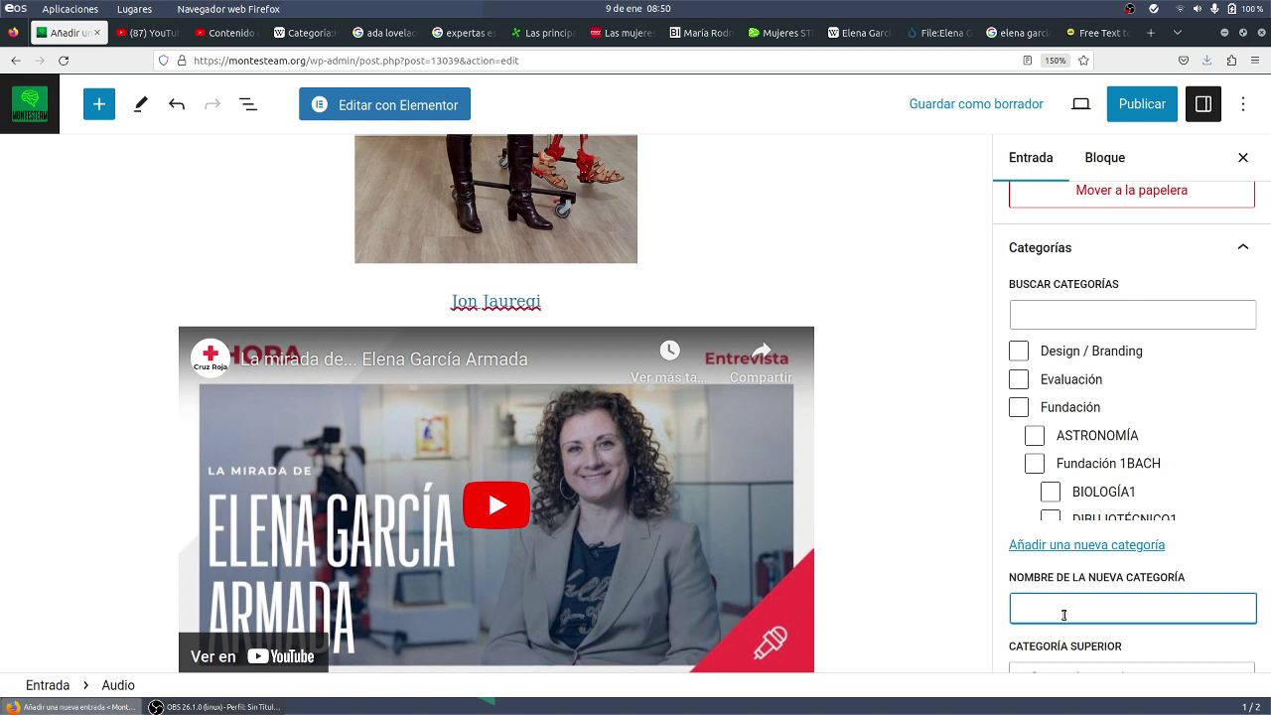
text(Biografía)
scroll(1137, 608, down, 2)
text(s)
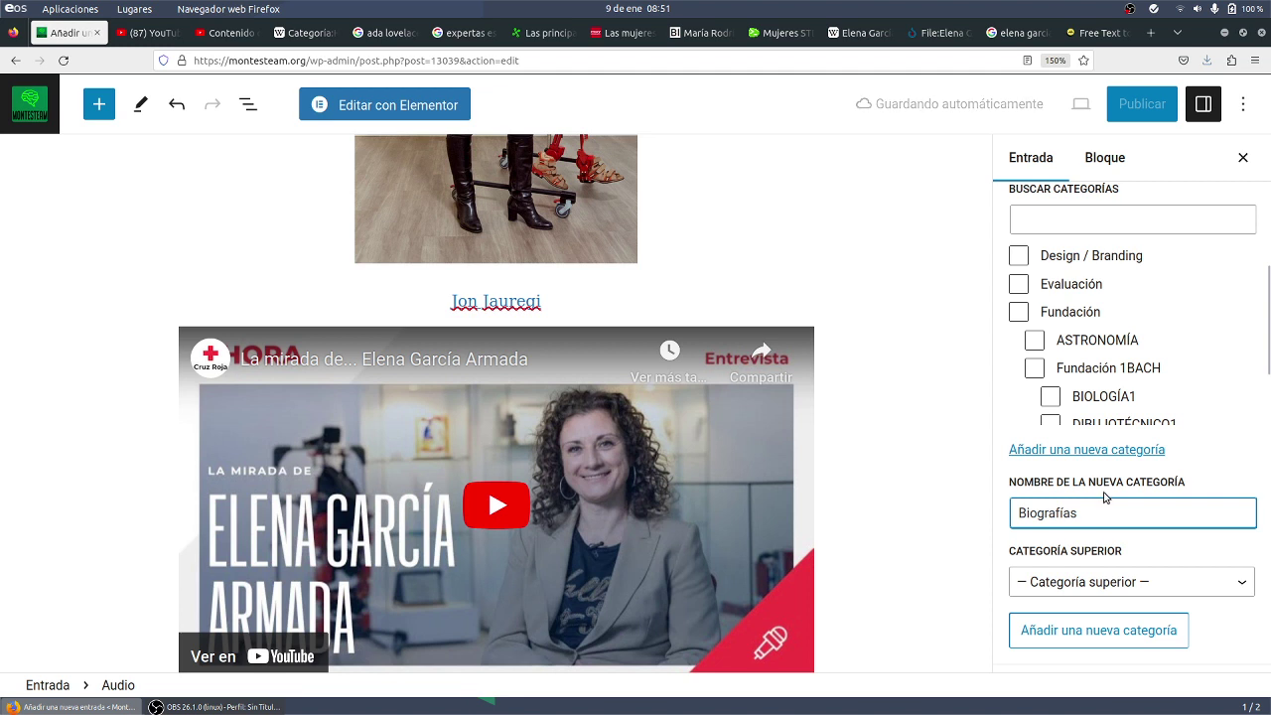
scroll(1157, 492, down, 3)
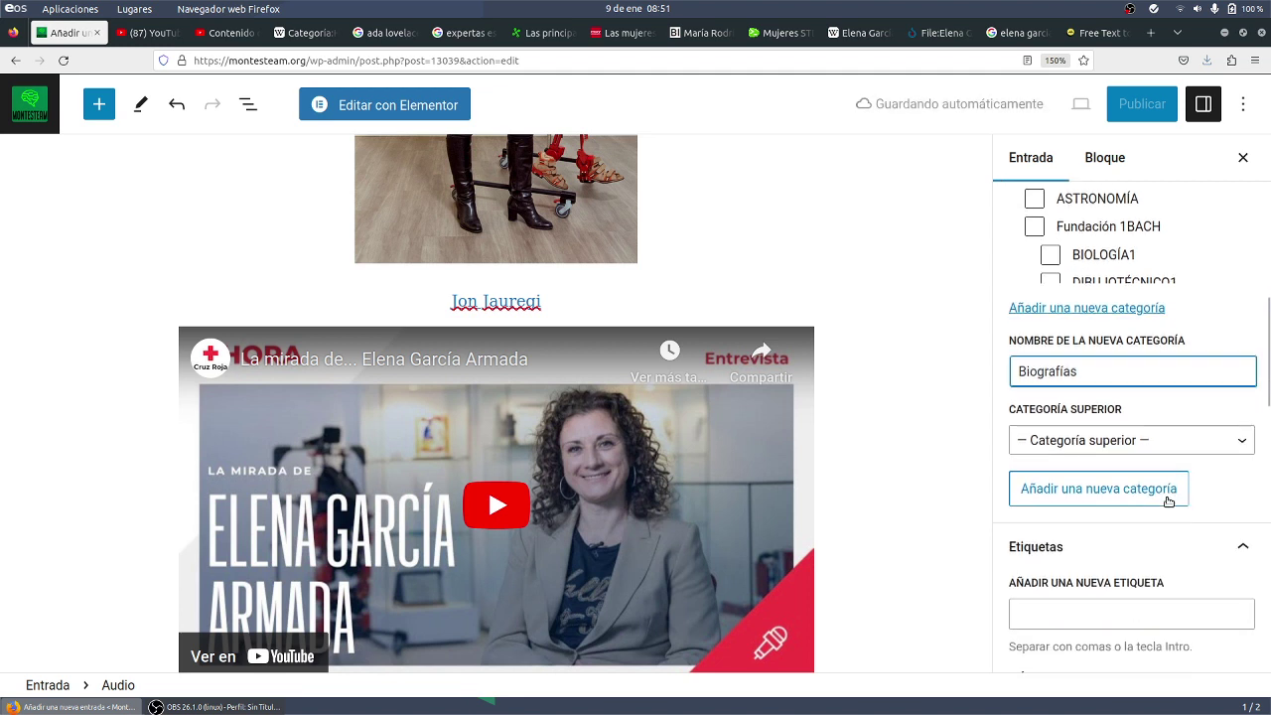
click(1155, 450)
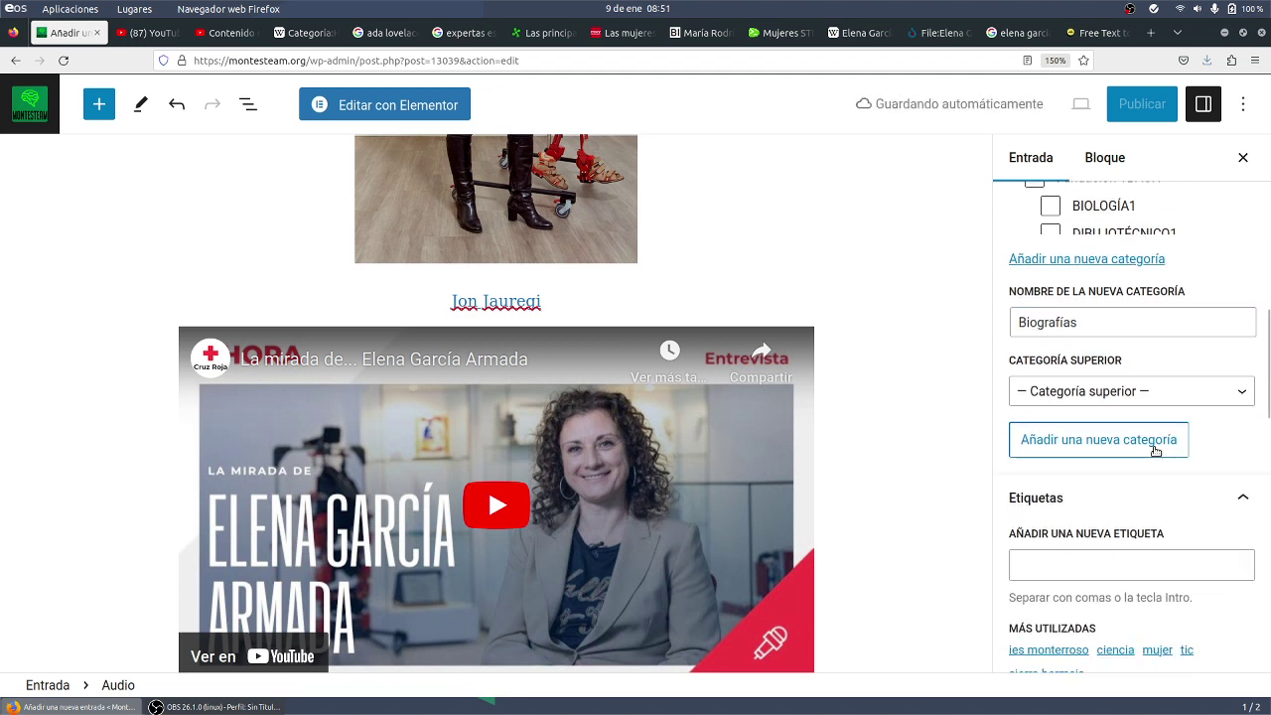
Step: Add the tags "elena garcía armadas" and "biónica" to the post
scroll(1142, 462, down, 2)
click(1108, 480)
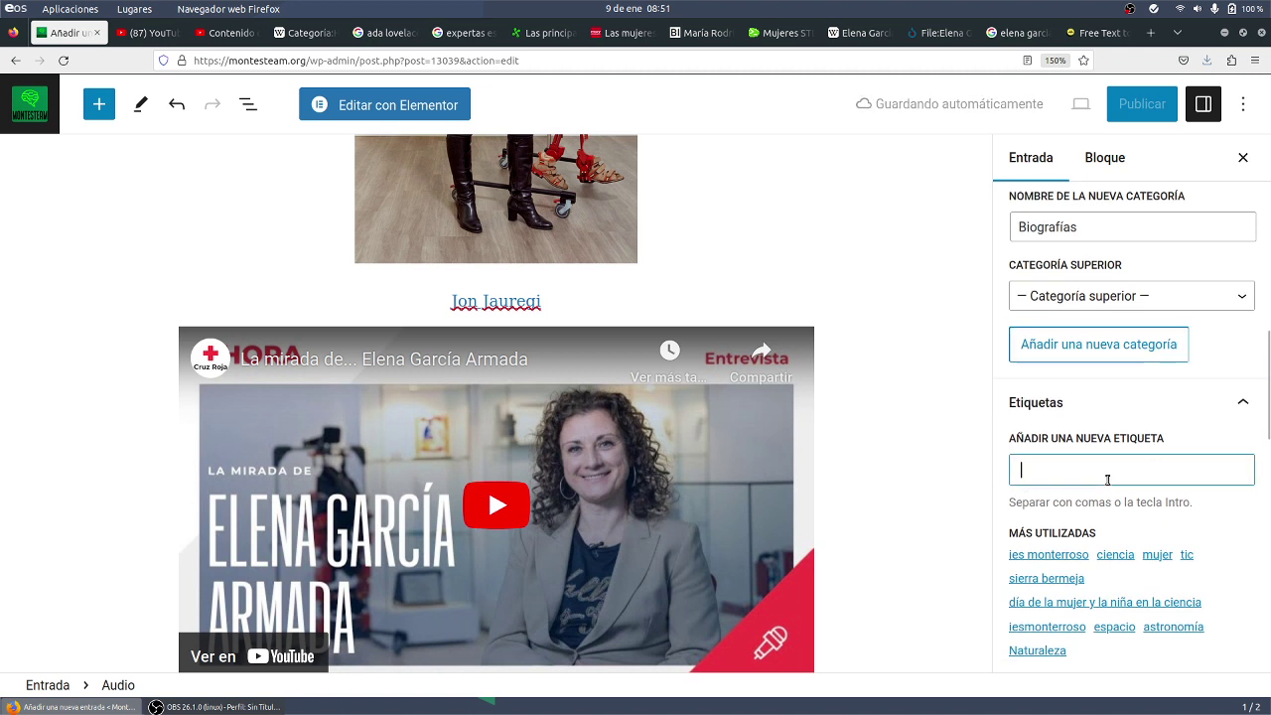
text(elena garcía )
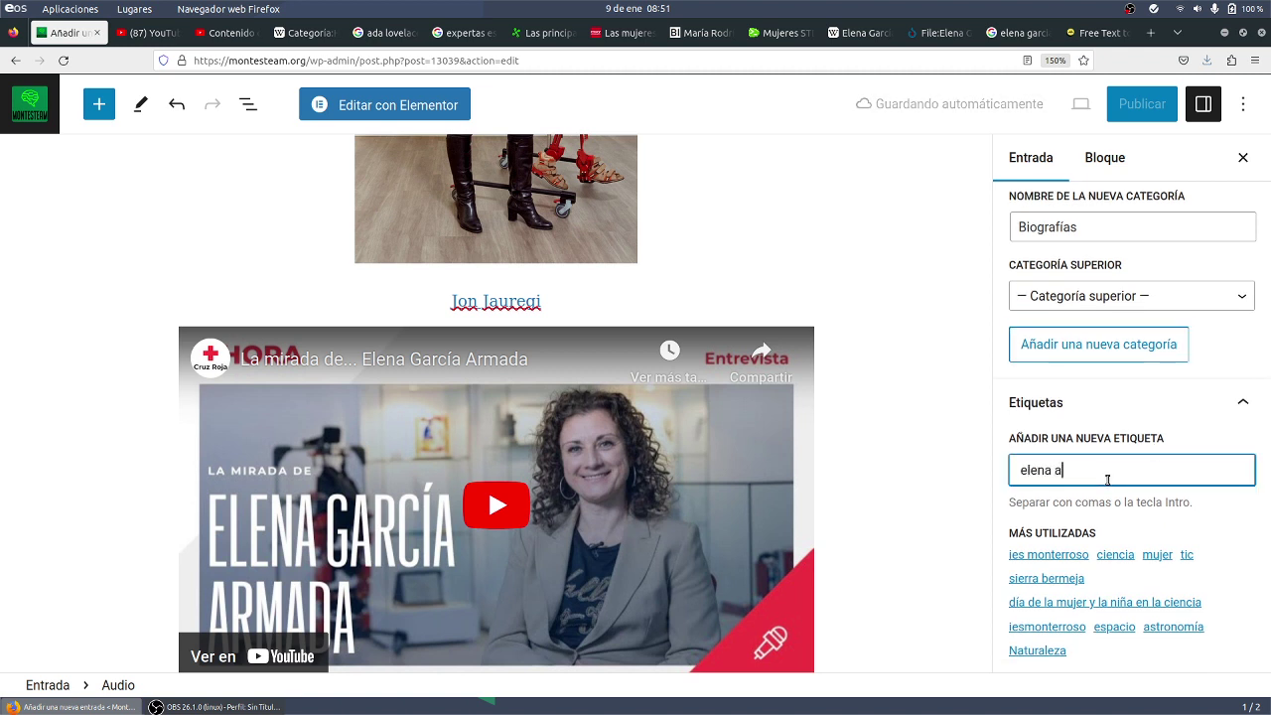
text(armadas)
key(Return)
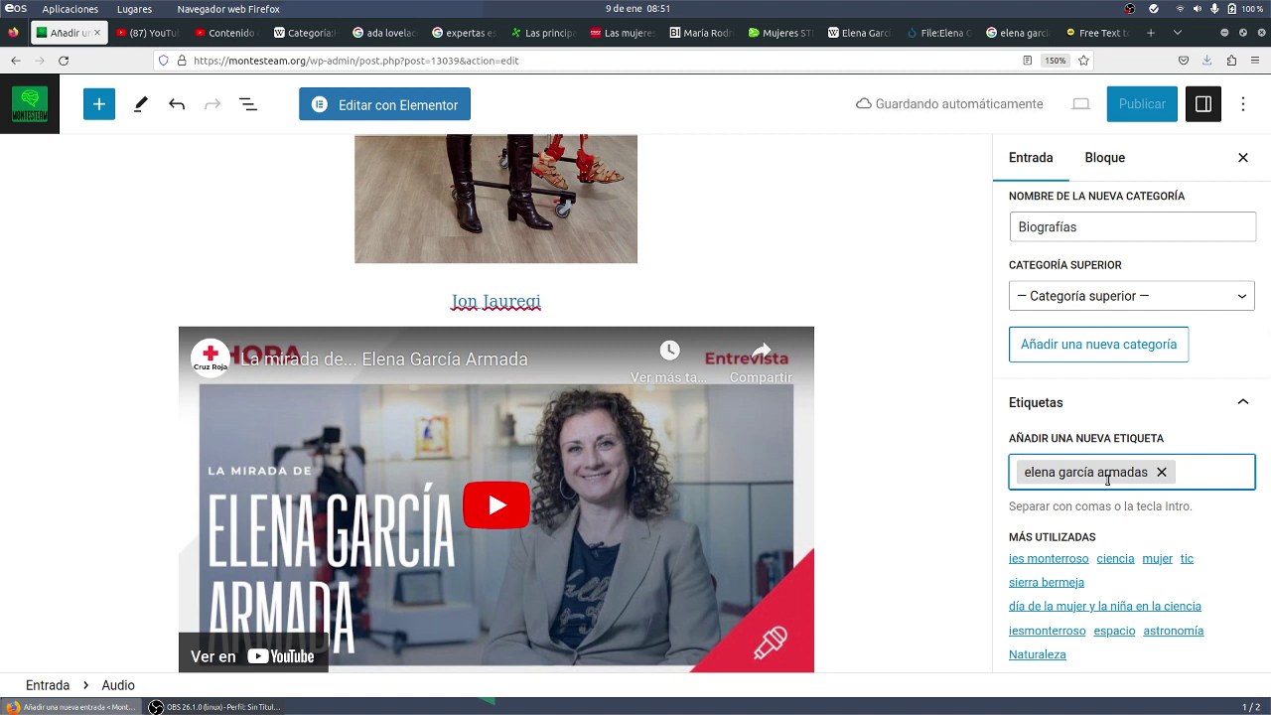
text(biónica)
key(Return)
Step: Add the tags "robótica", "ingeniería" and "informática" to the post
text(p)
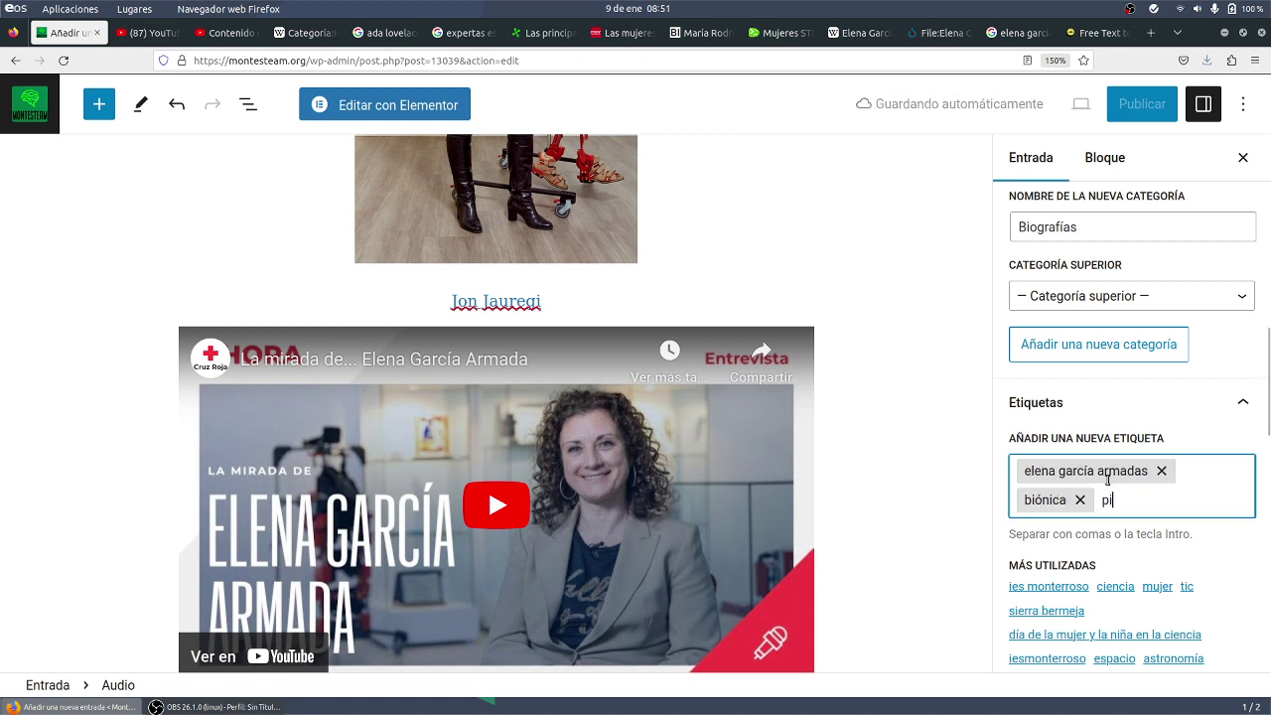
key(BackSpace)
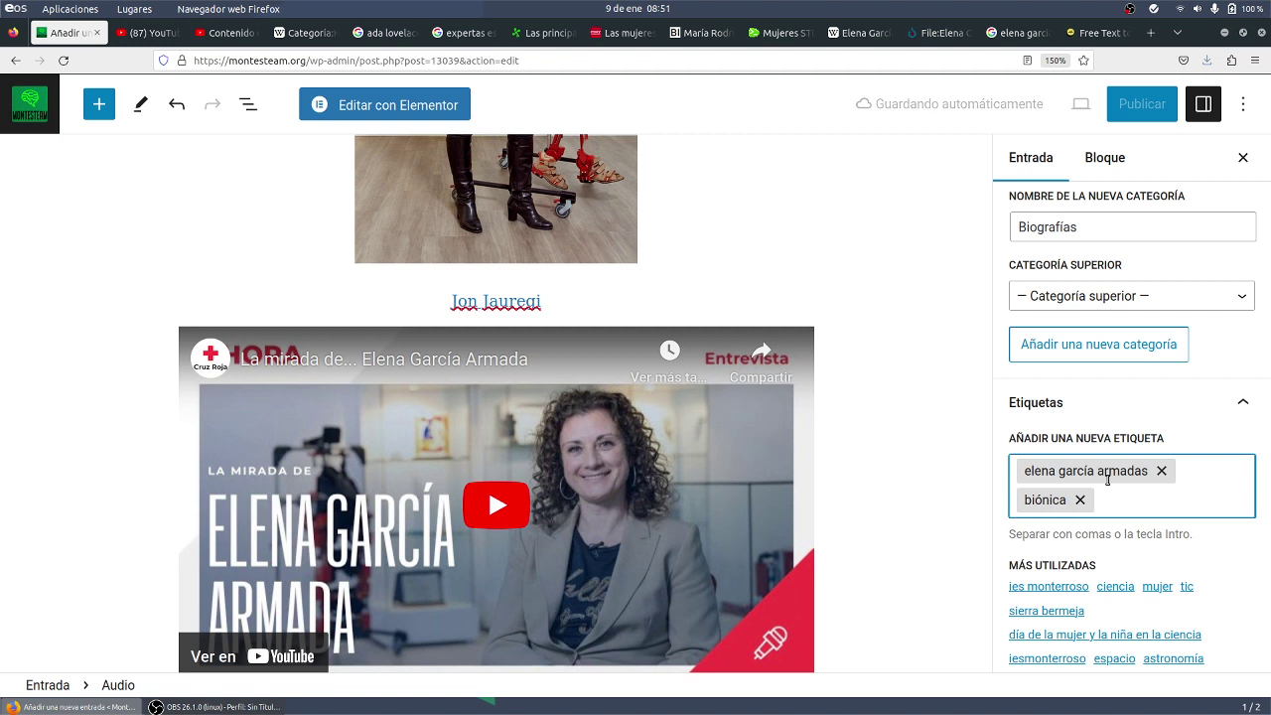
text(robótica)
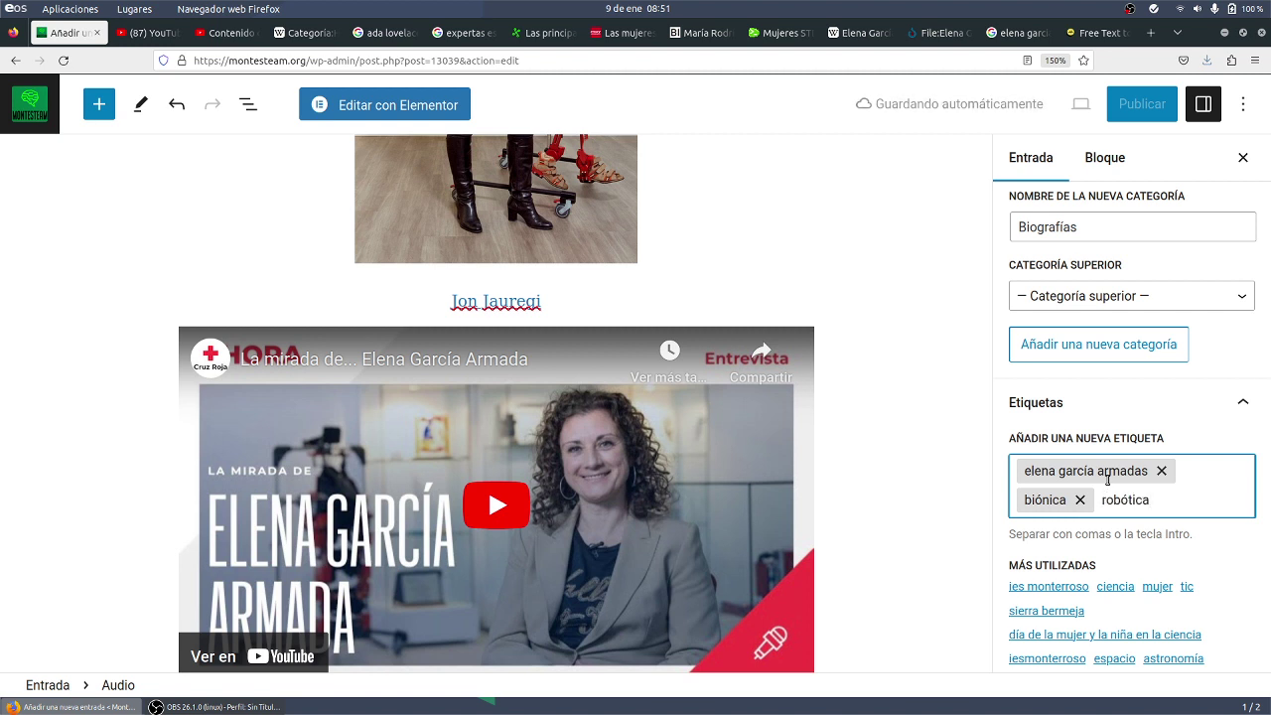
key(Return)
text(ingeniería)
key(Return)
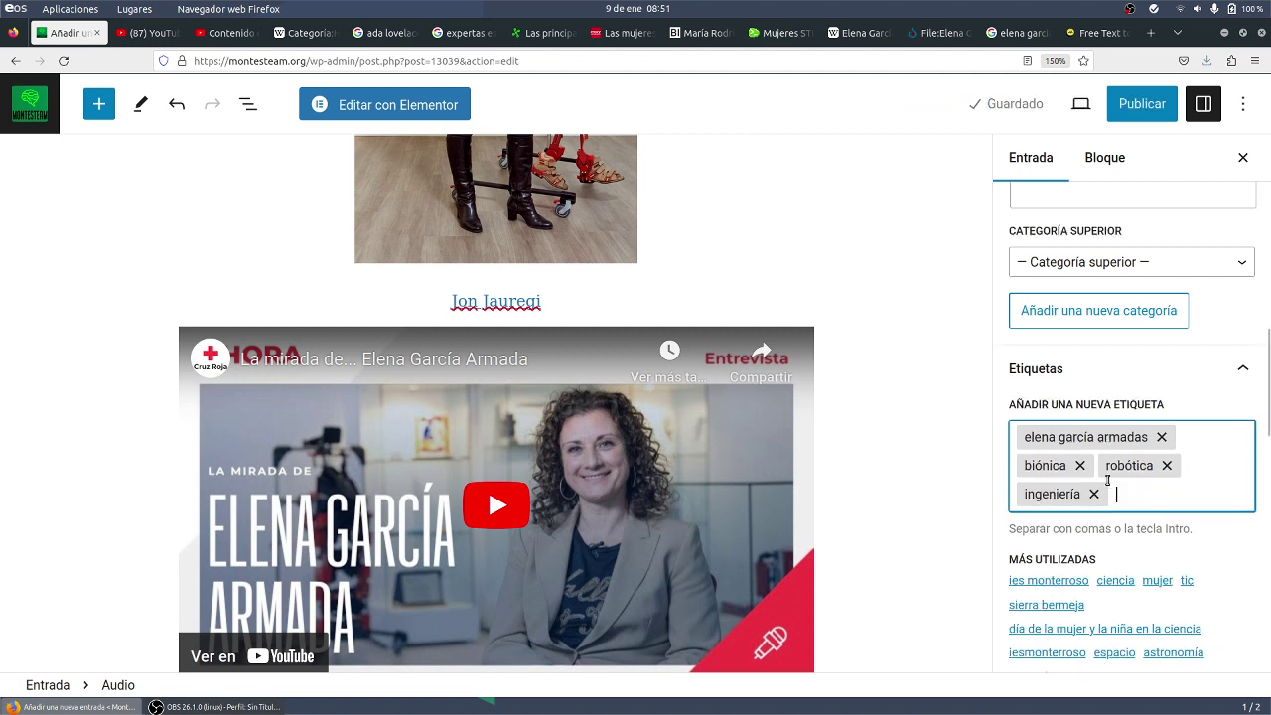
text(informática)
key(Return)
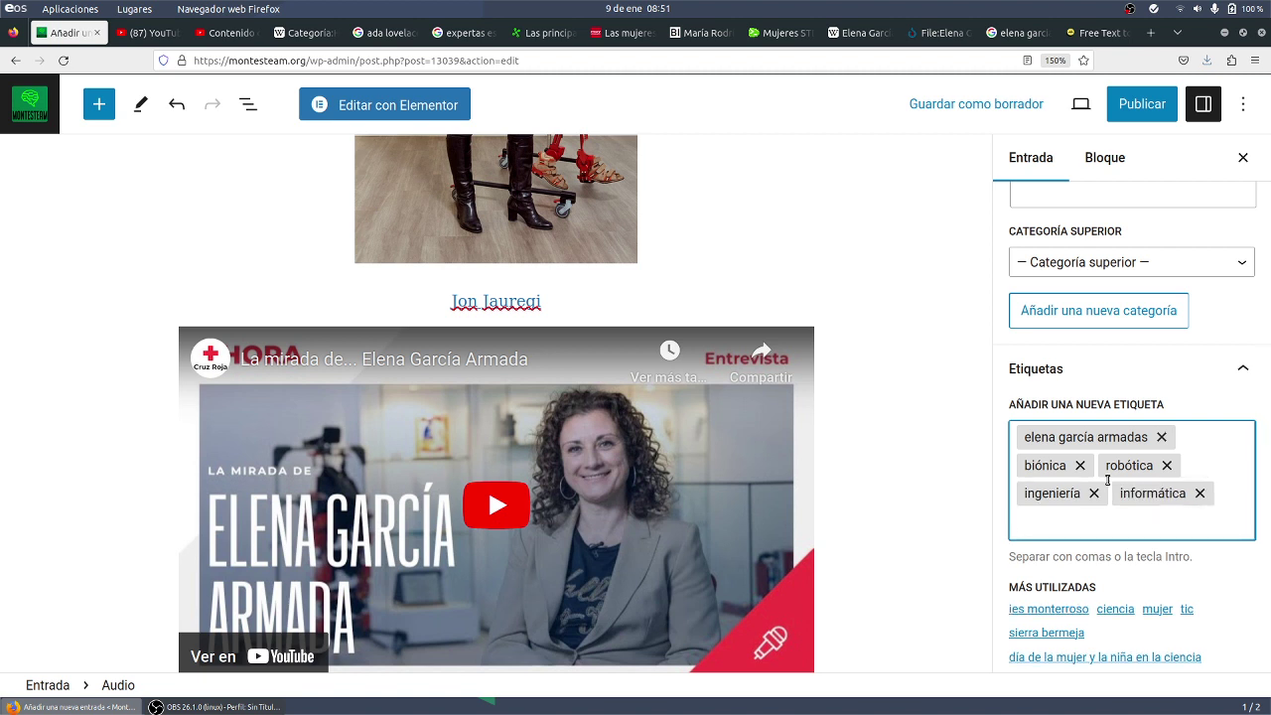
Step: Add the tags "capacidades reducidas", "capacidades diferentes" and "cruz roja" to the post
text(capacidades reducidas)
key(Return)
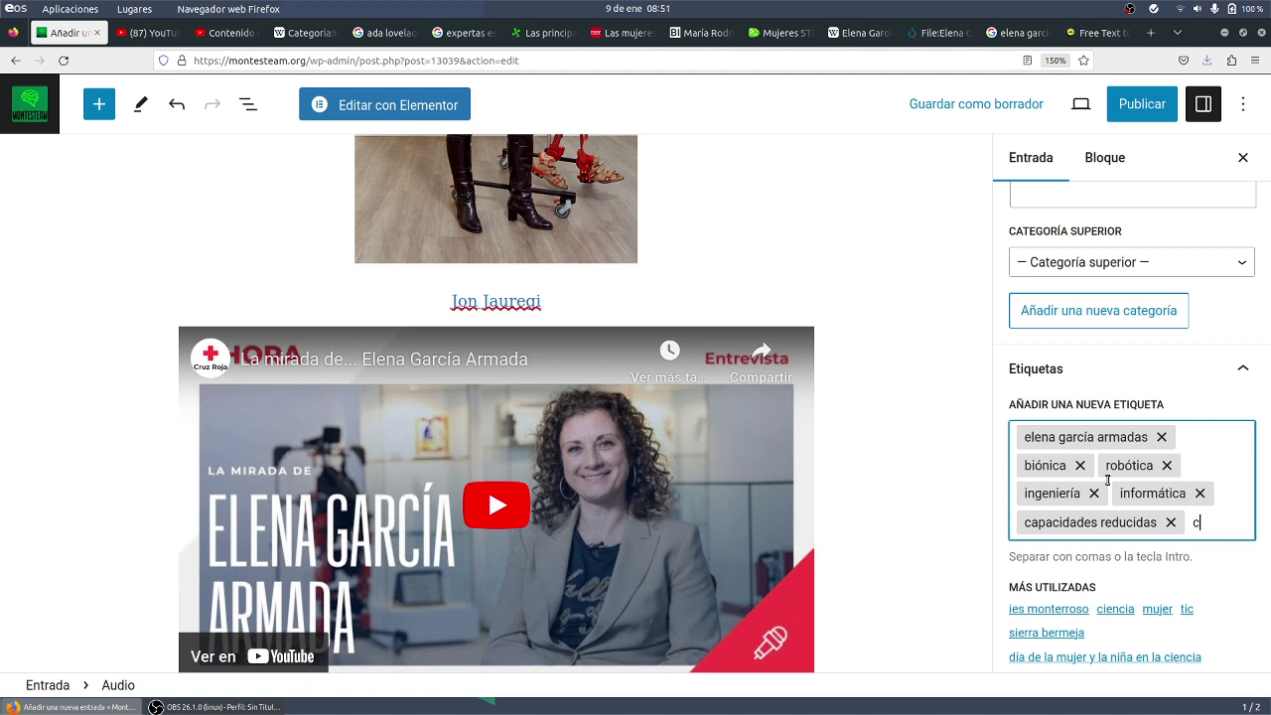
text(pacadcidades diferentes)
key(Return)
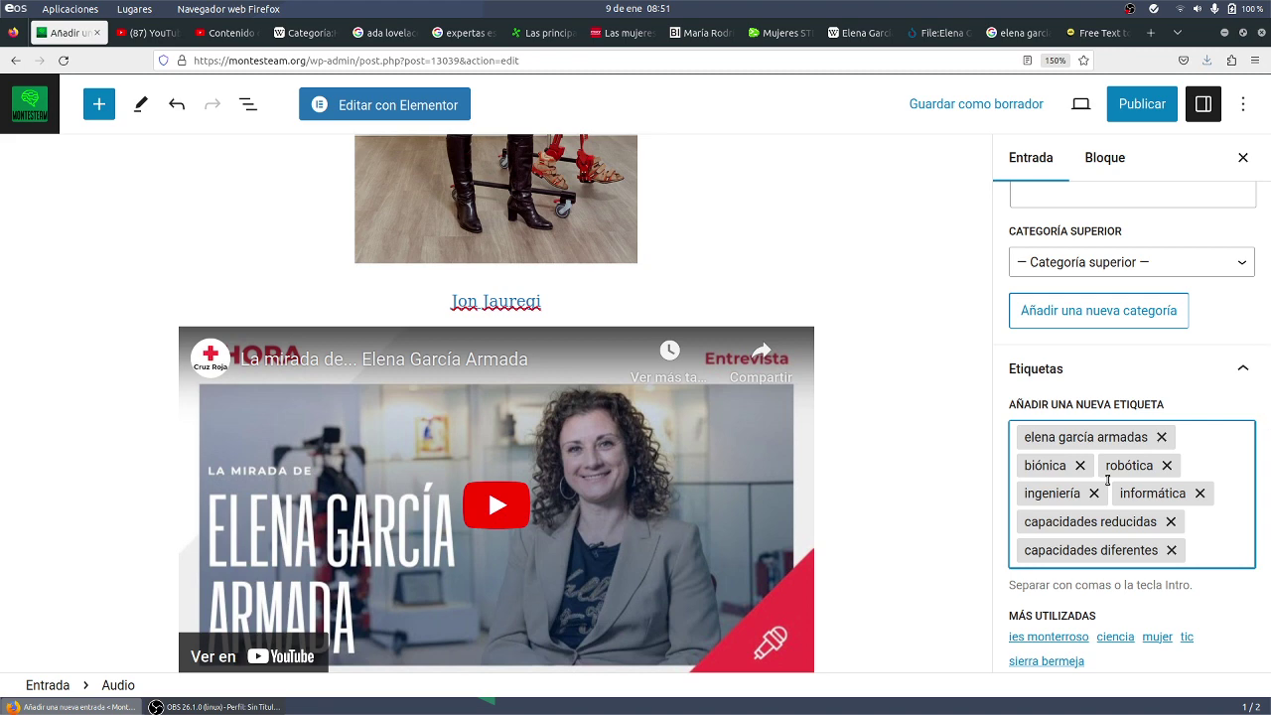
text(cruz roja)
key(Return)
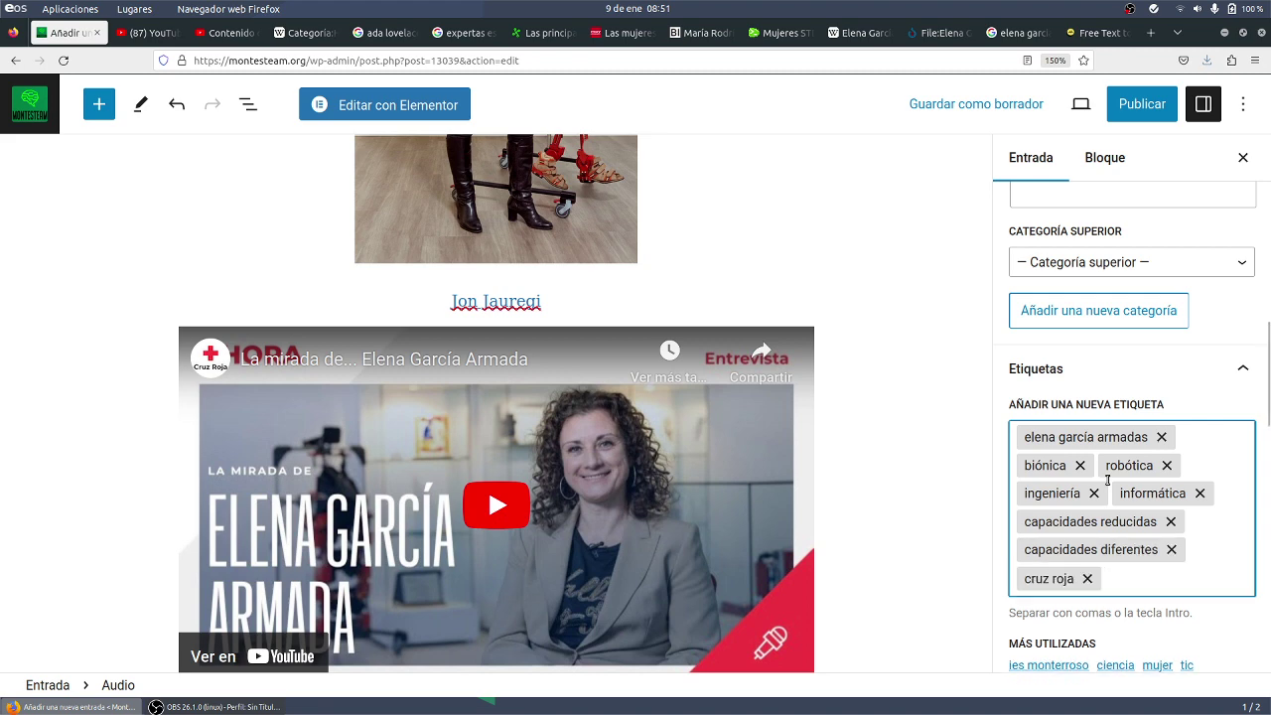
Step: Add the most-used tags "ies monterroso", "mujer", "ciencia" and "día de la mujer y la niña en la ciencia"
scroll(1202, 391, down, 3)
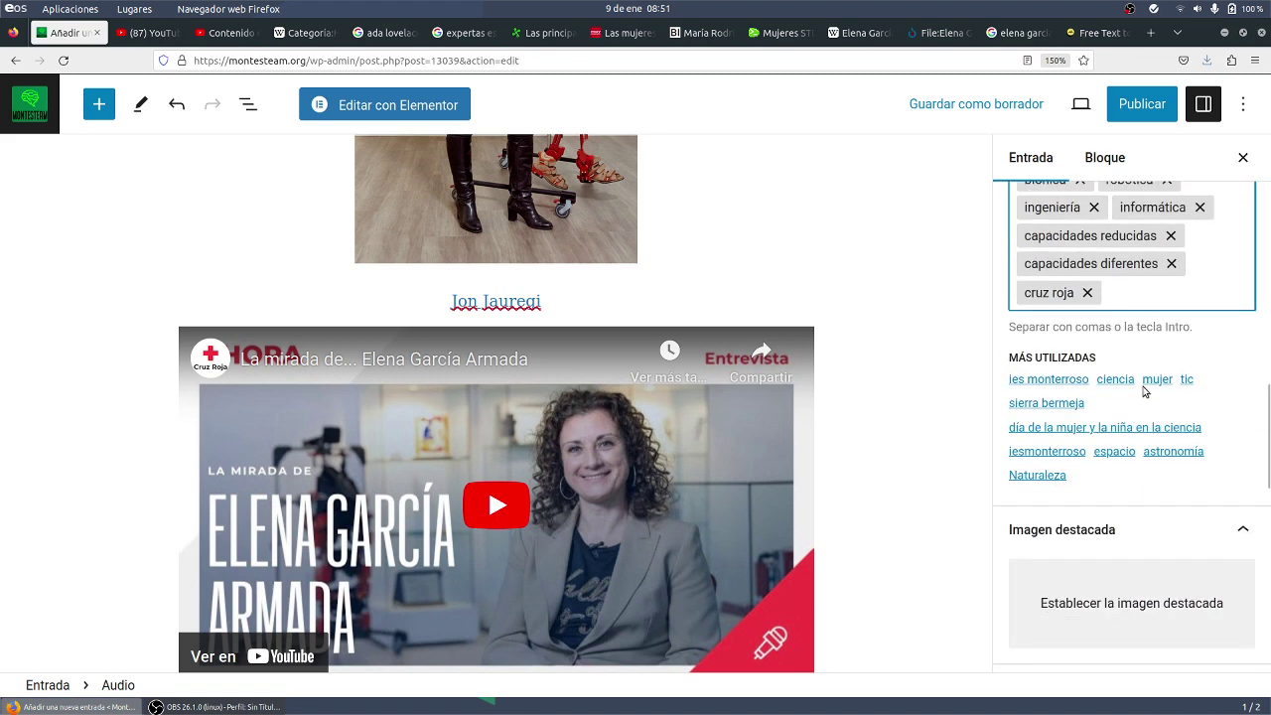
click(1060, 385)
click(1154, 382)
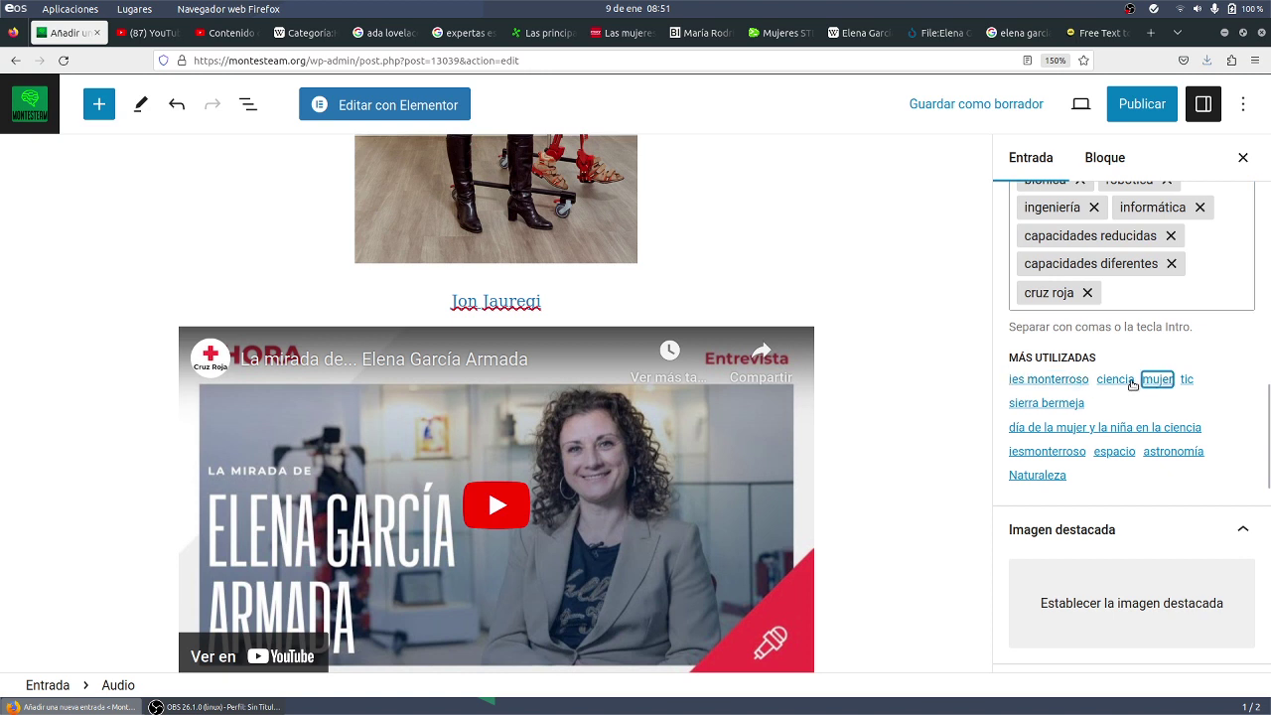
click(1129, 383)
scroll(1130, 384, down, 3)
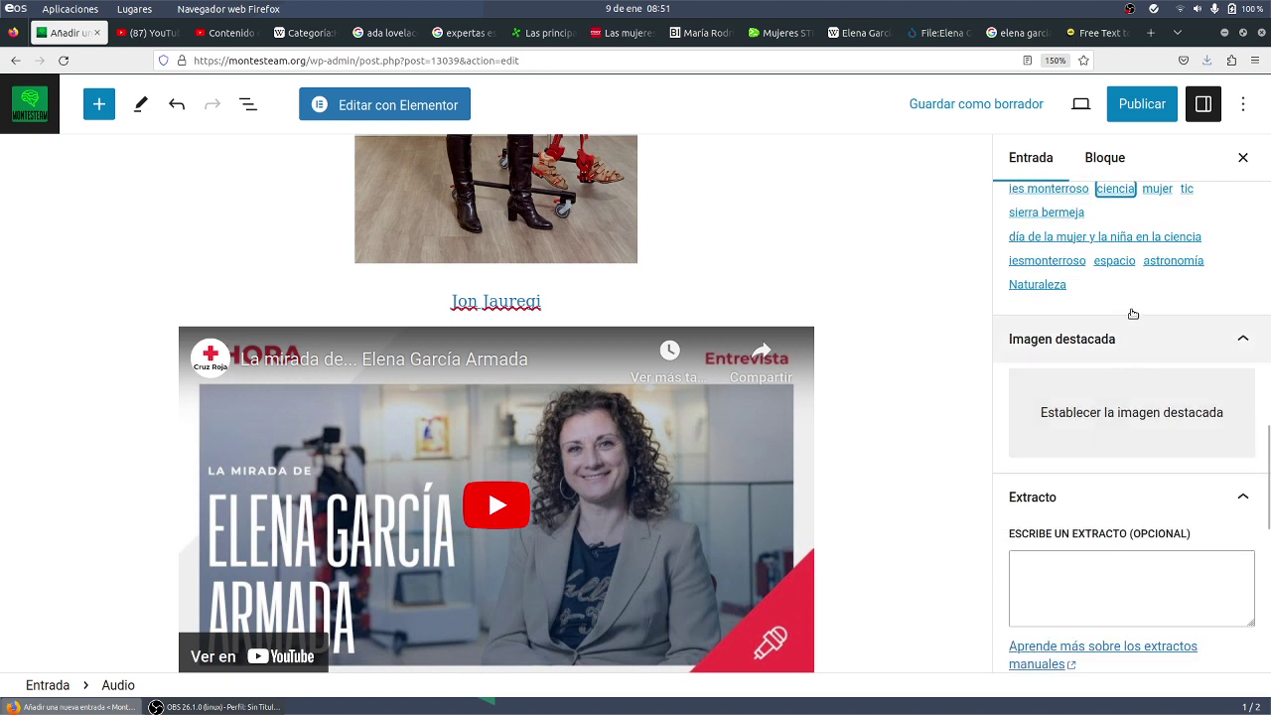
click(1133, 242)
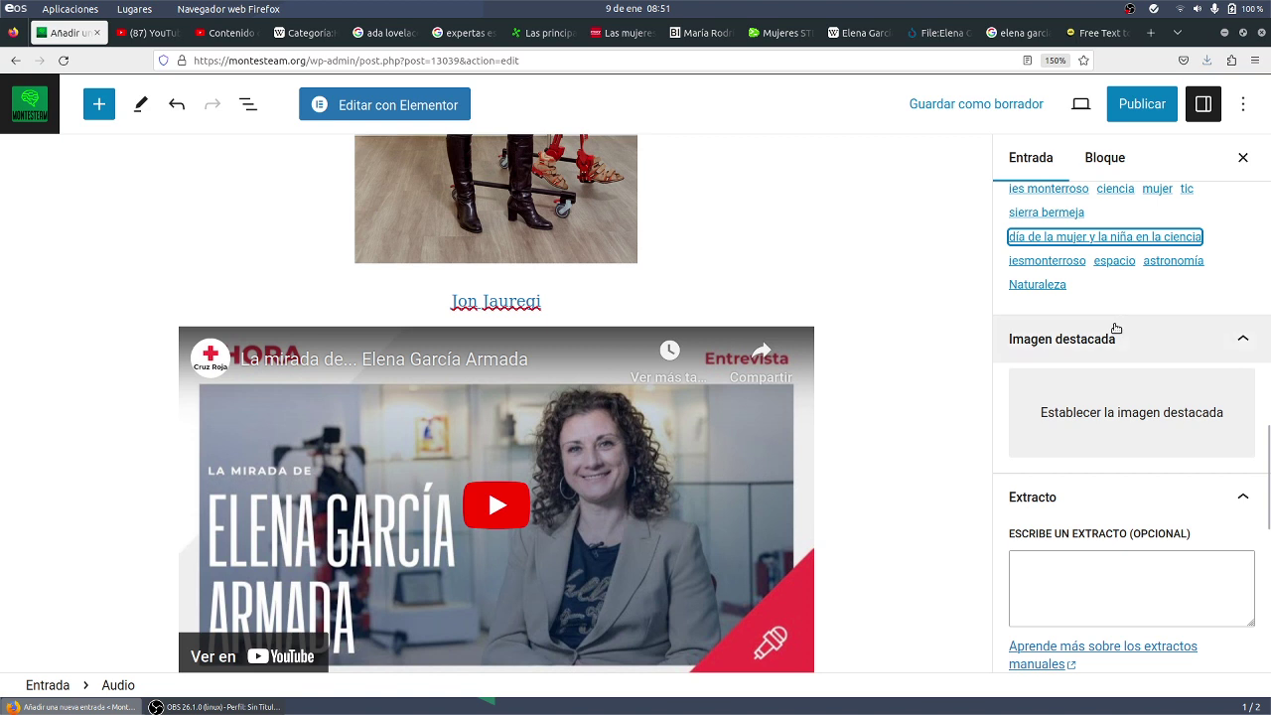
click(1115, 399)
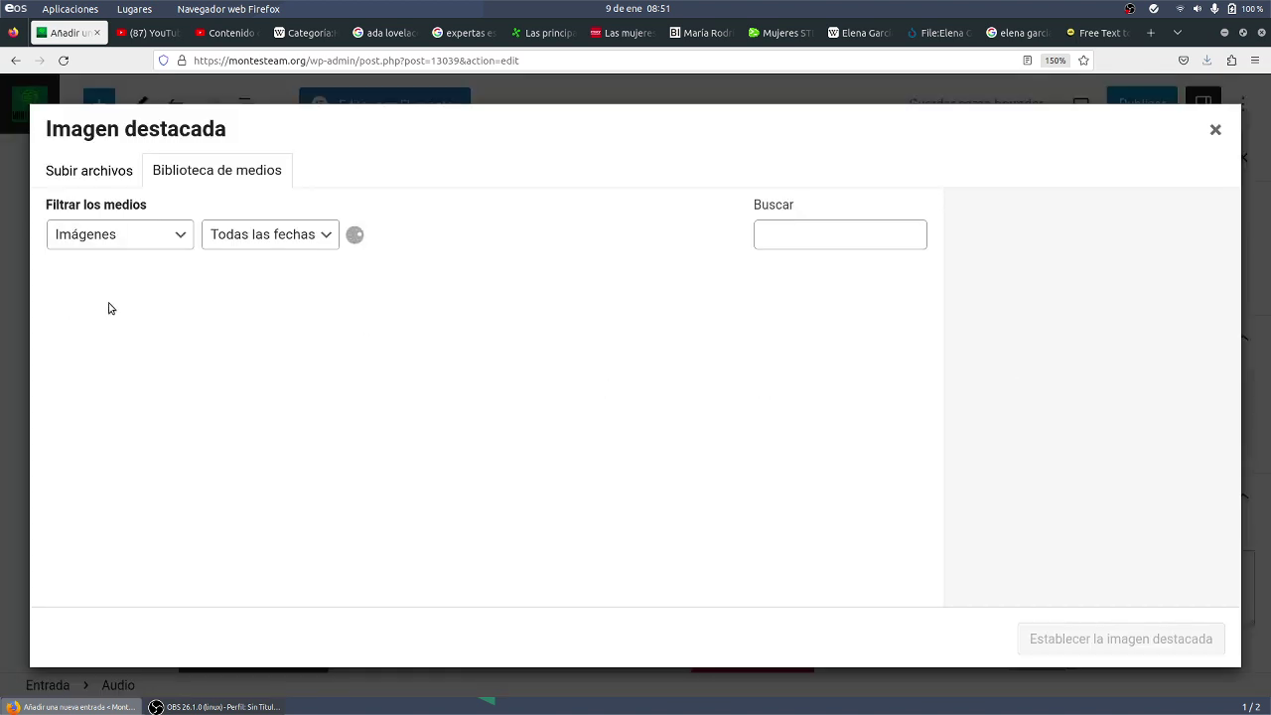
click(133, 171)
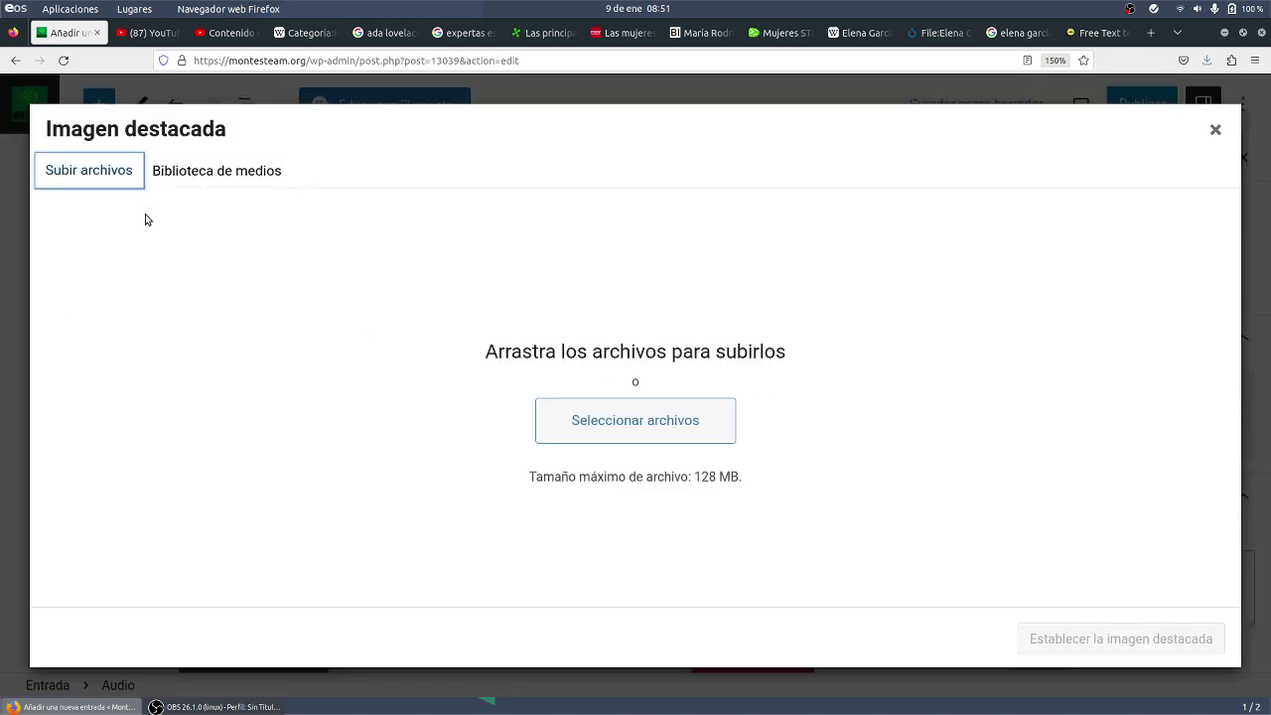
click(590, 425)
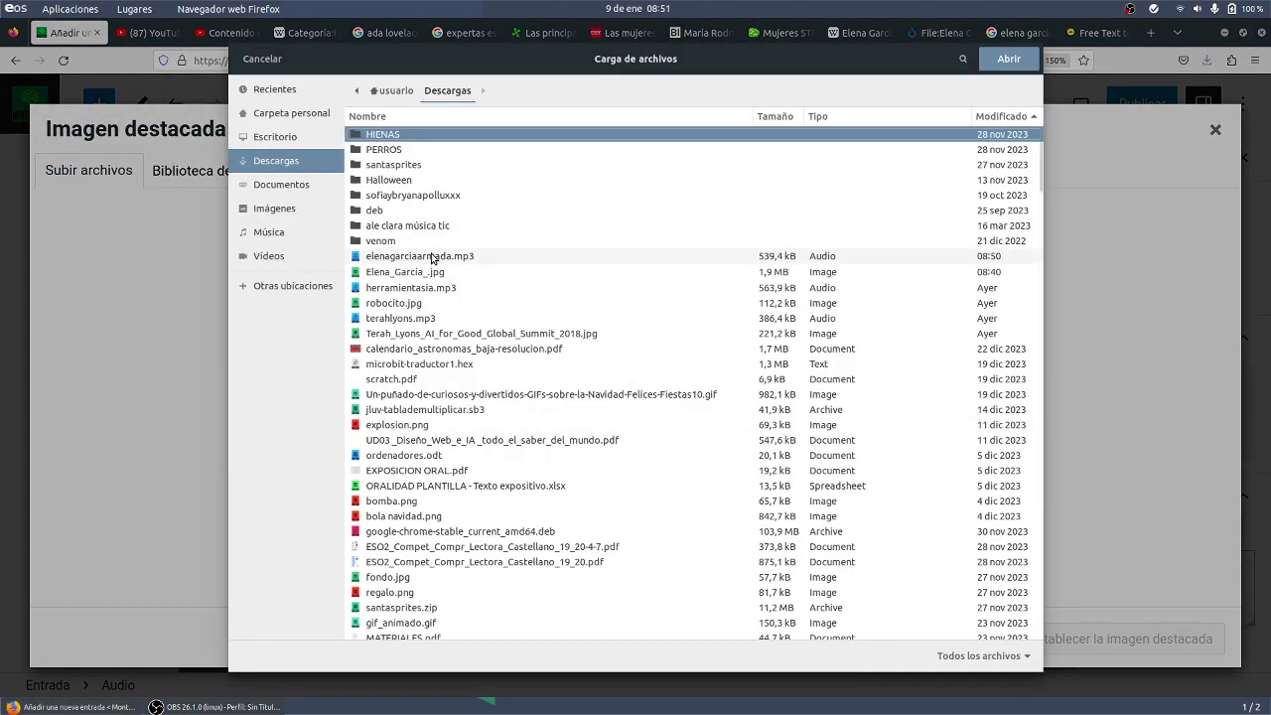
click(433, 257)
double_click(433, 258)
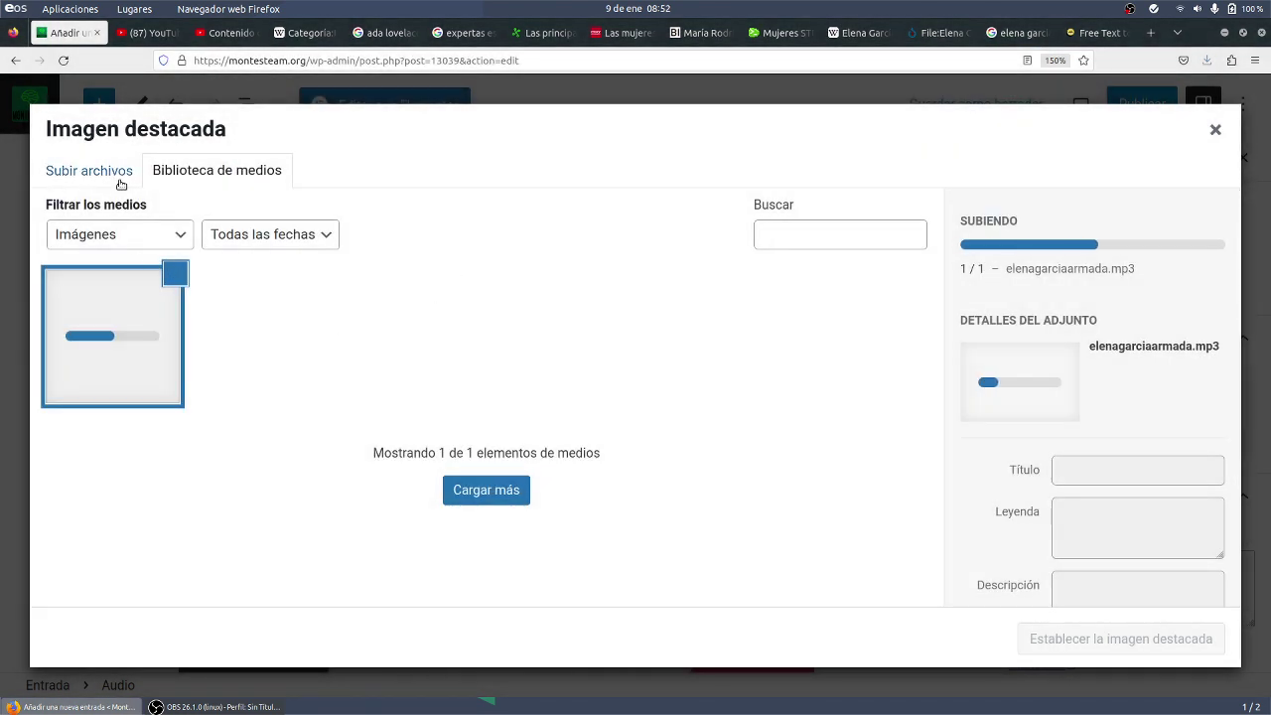
click(83, 175)
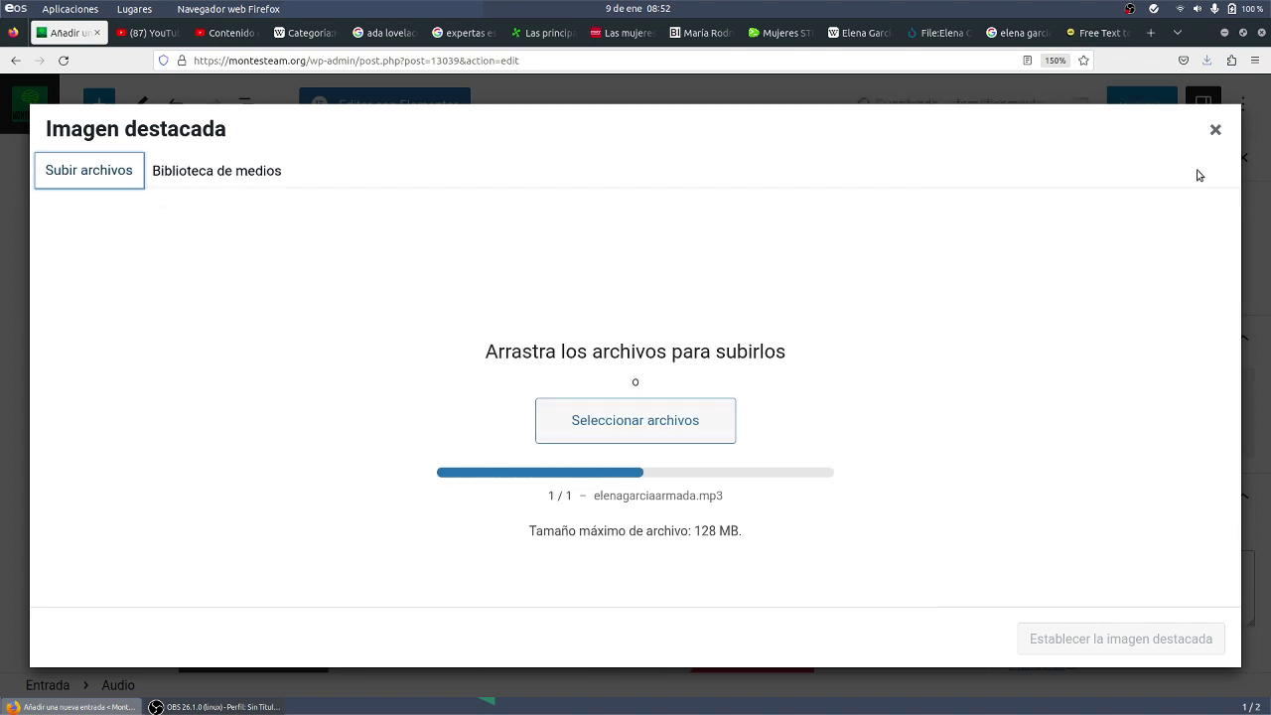
click(1213, 129)
click(1167, 412)
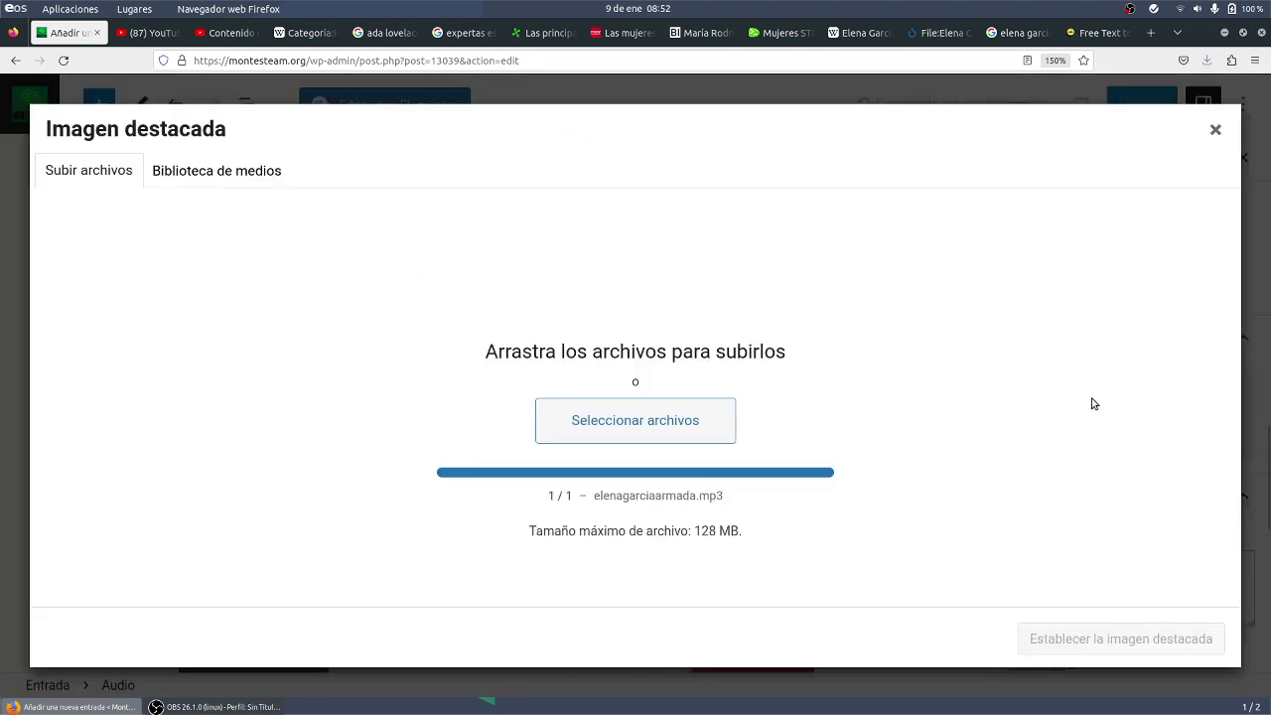
click(608, 421)
double_click(438, 274)
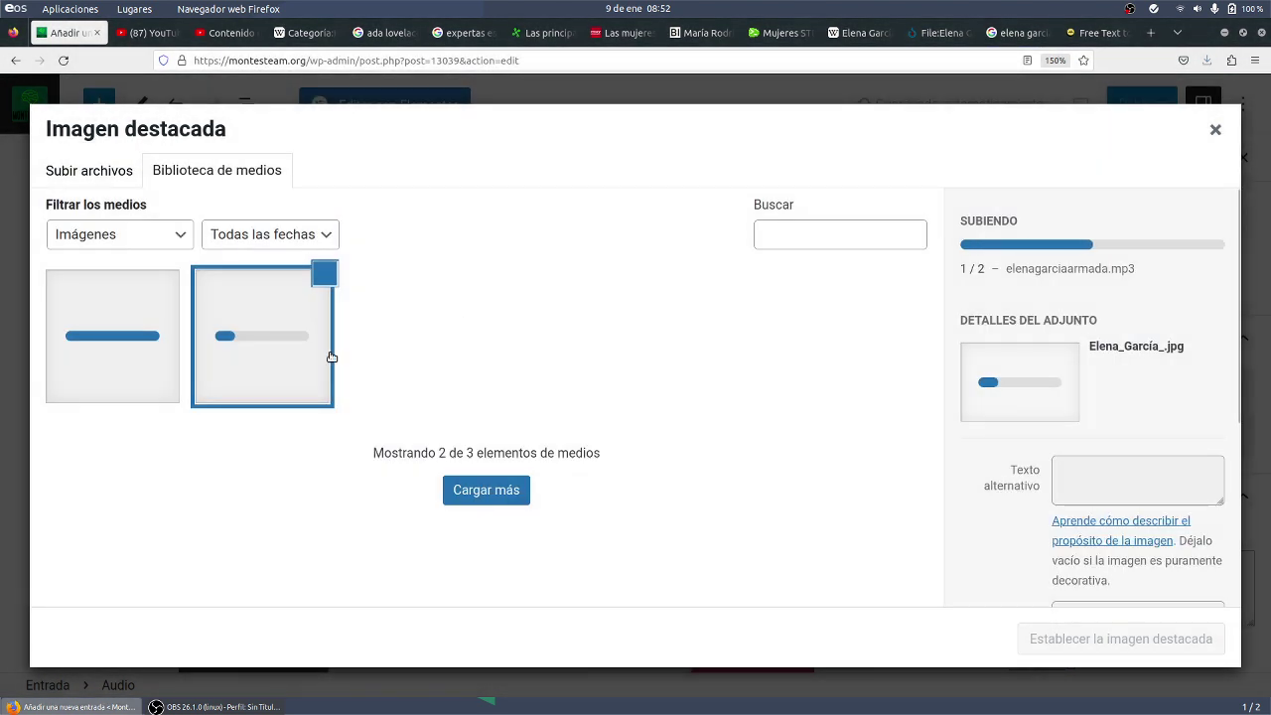
click(145, 343)
scroll(1095, 355, down, 3)
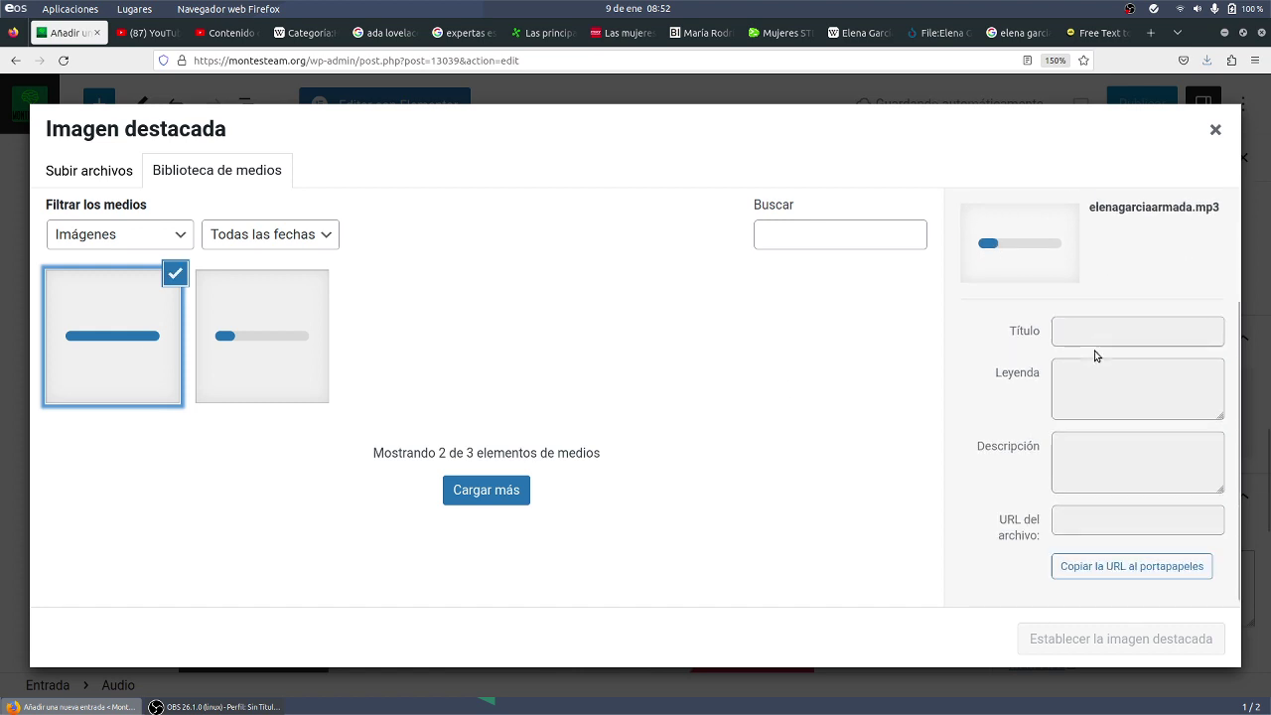
scroll(1097, 356, up, 3)
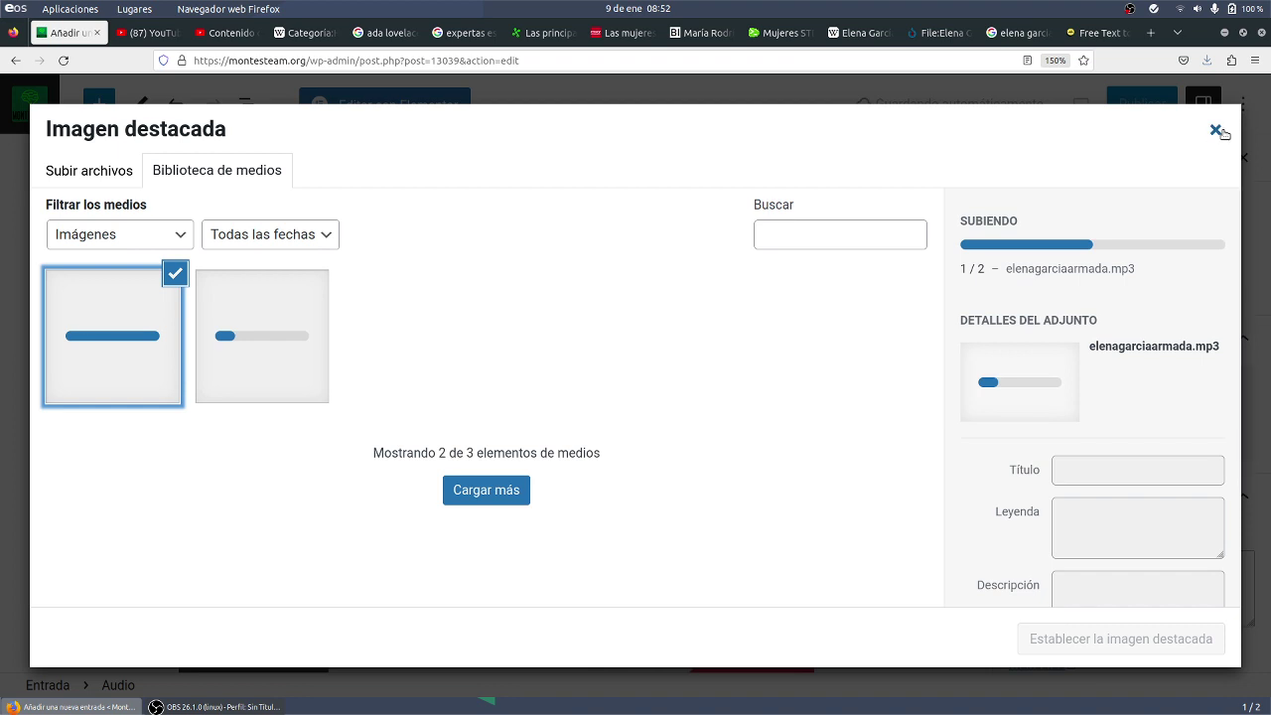
click(81, 169)
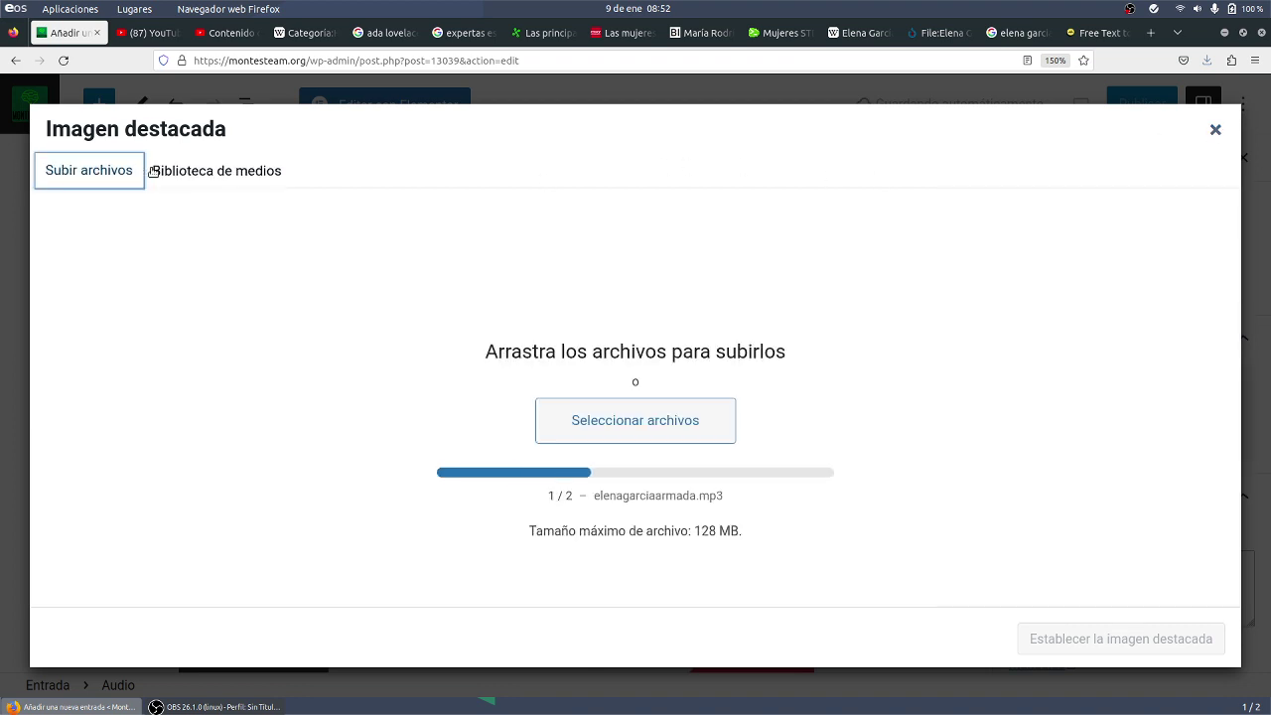
click(196, 171)
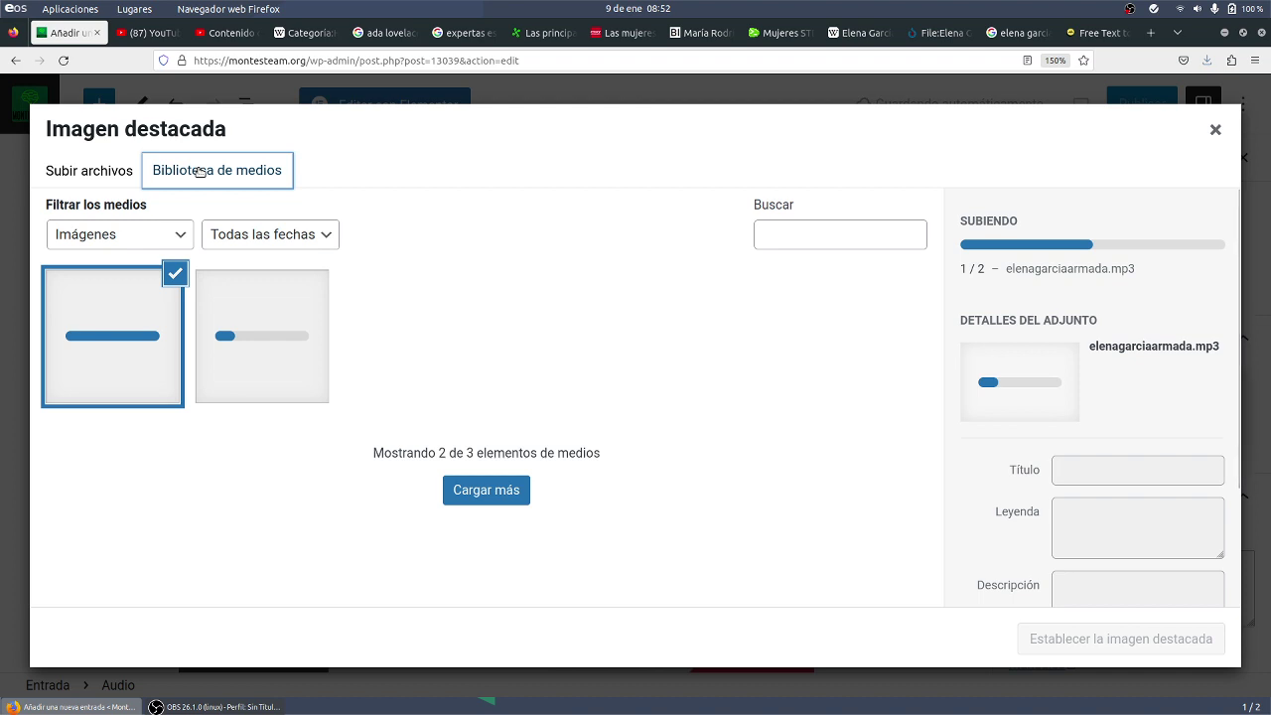
click(72, 171)
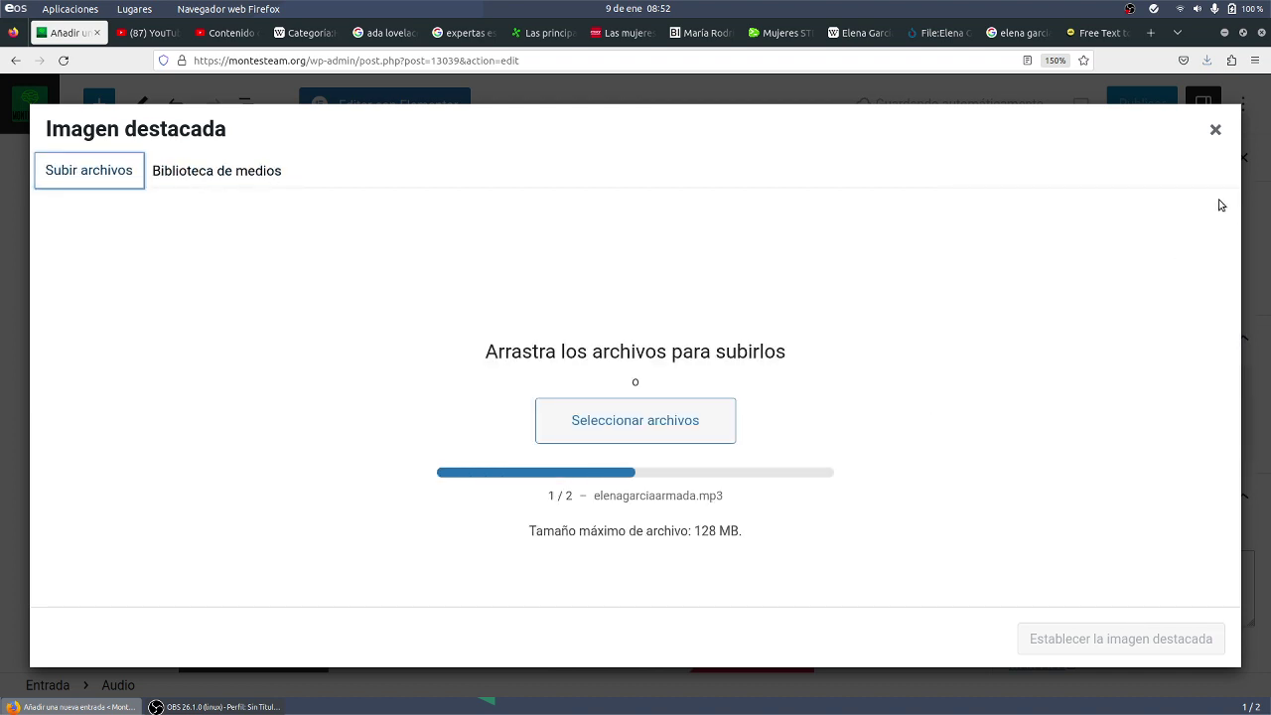
click(1216, 130)
scroll(1112, 310, down, 4)
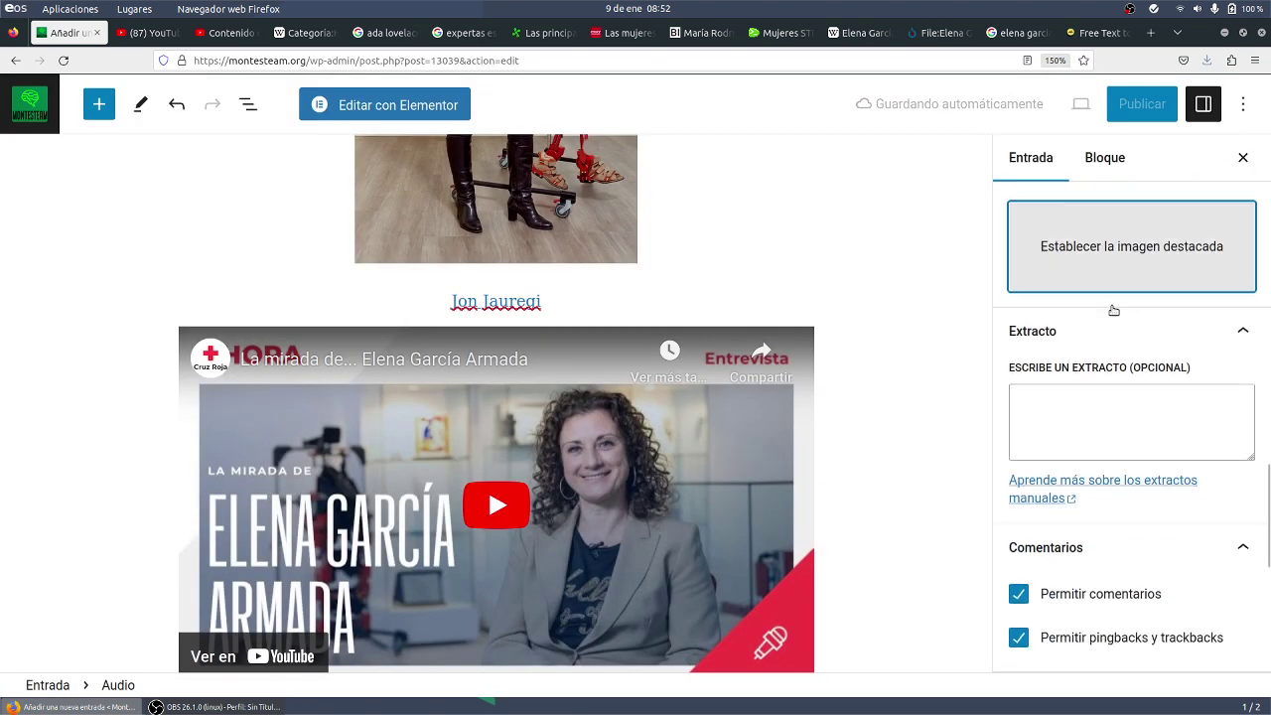
Step: Search Google for "elena garcia armada" in a new browser tab, look over the results and return to the post editor
click(1150, 33)
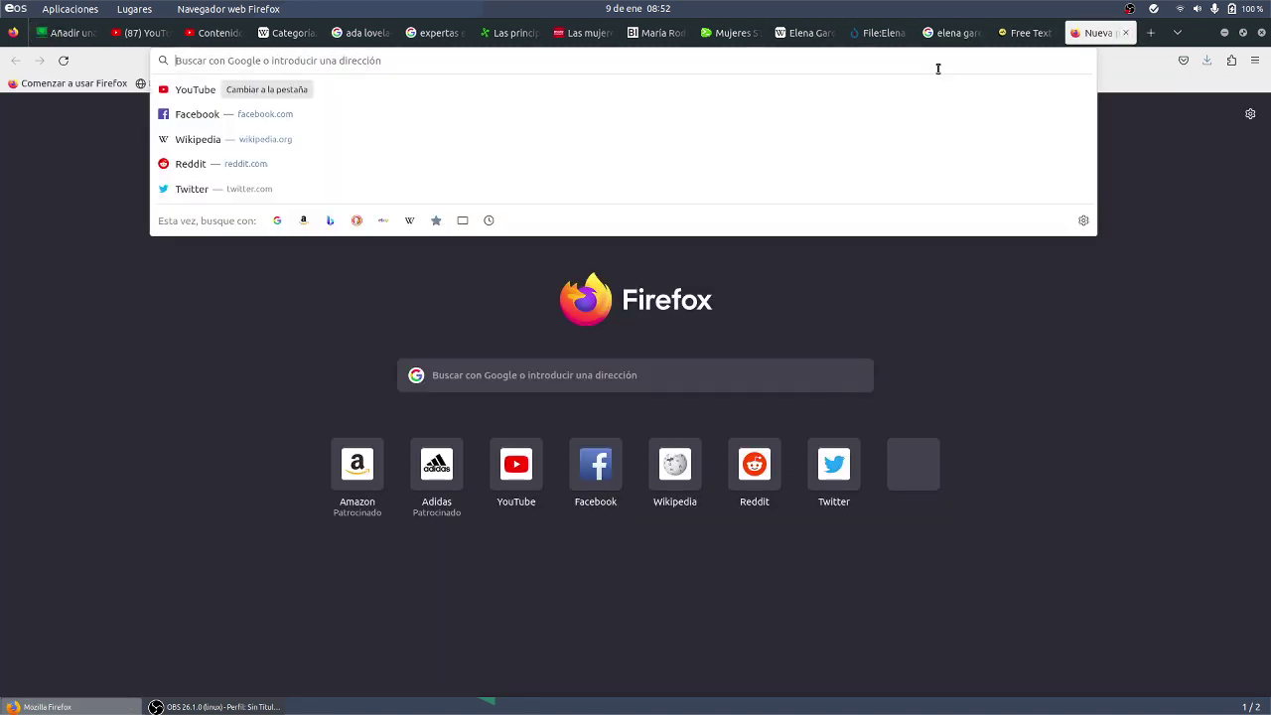
text(elena g)
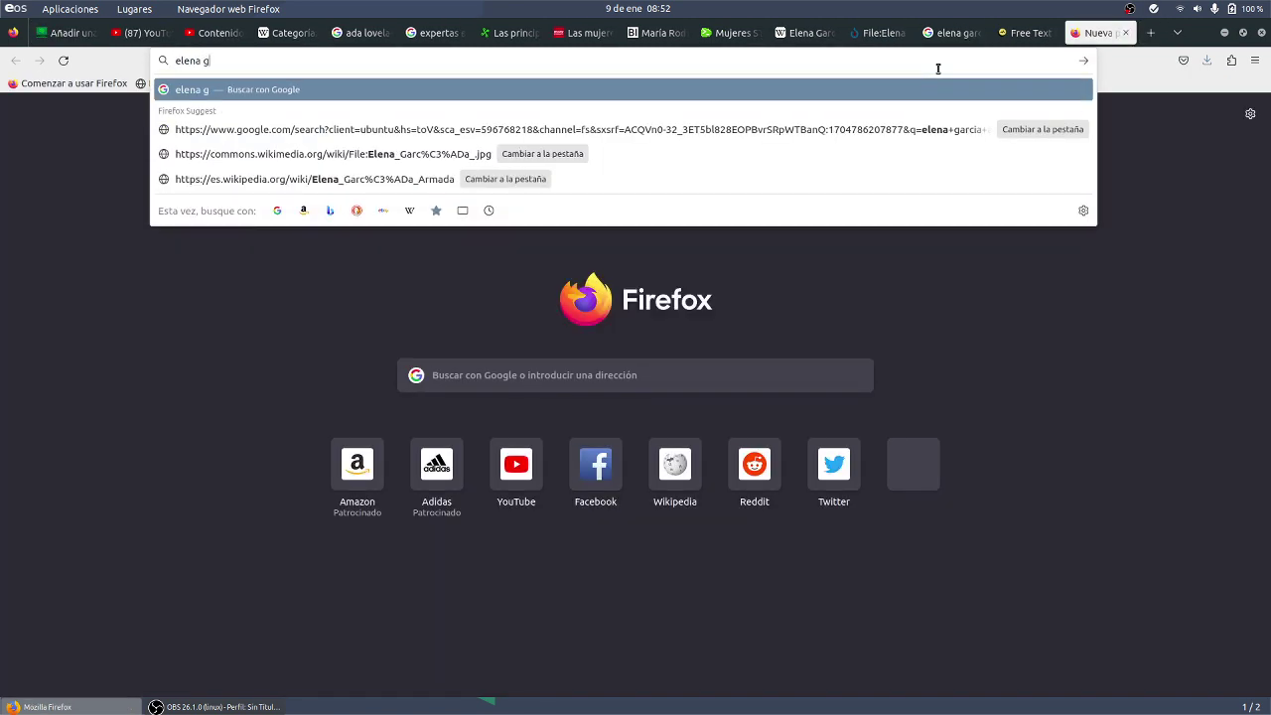
text(arcia armada)
key(Return)
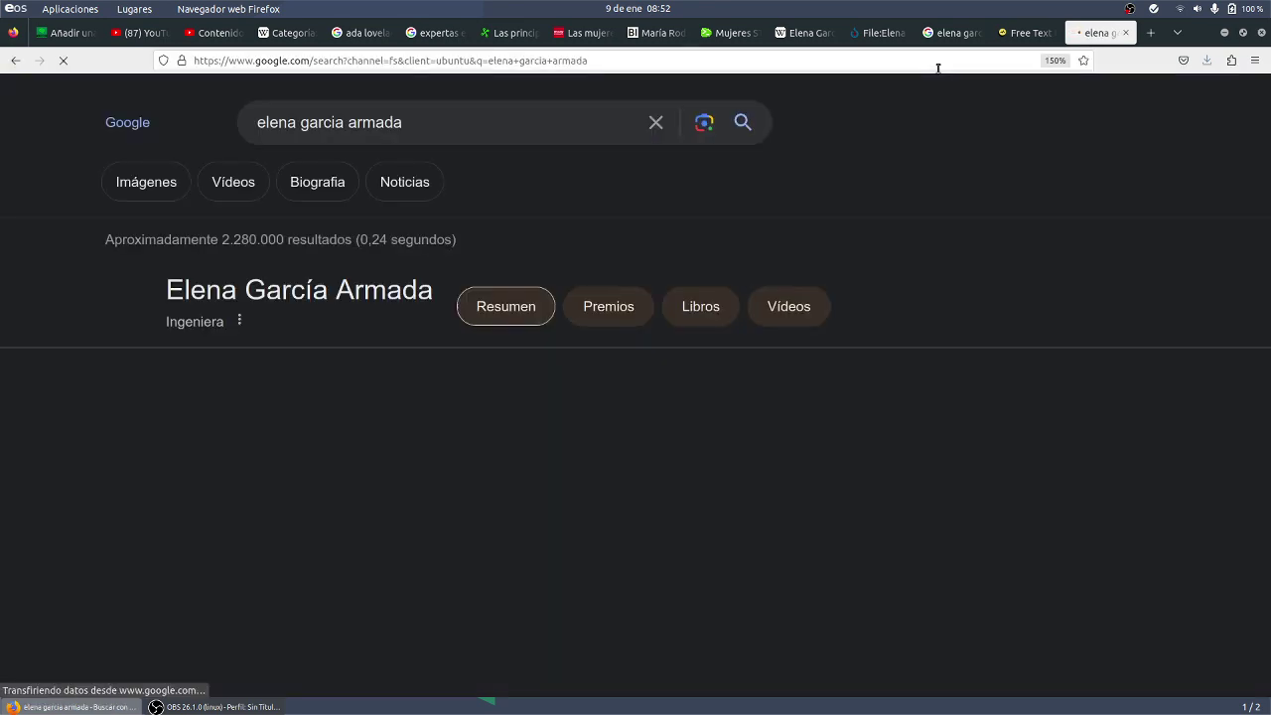
scroll(376, 417, down, 3)
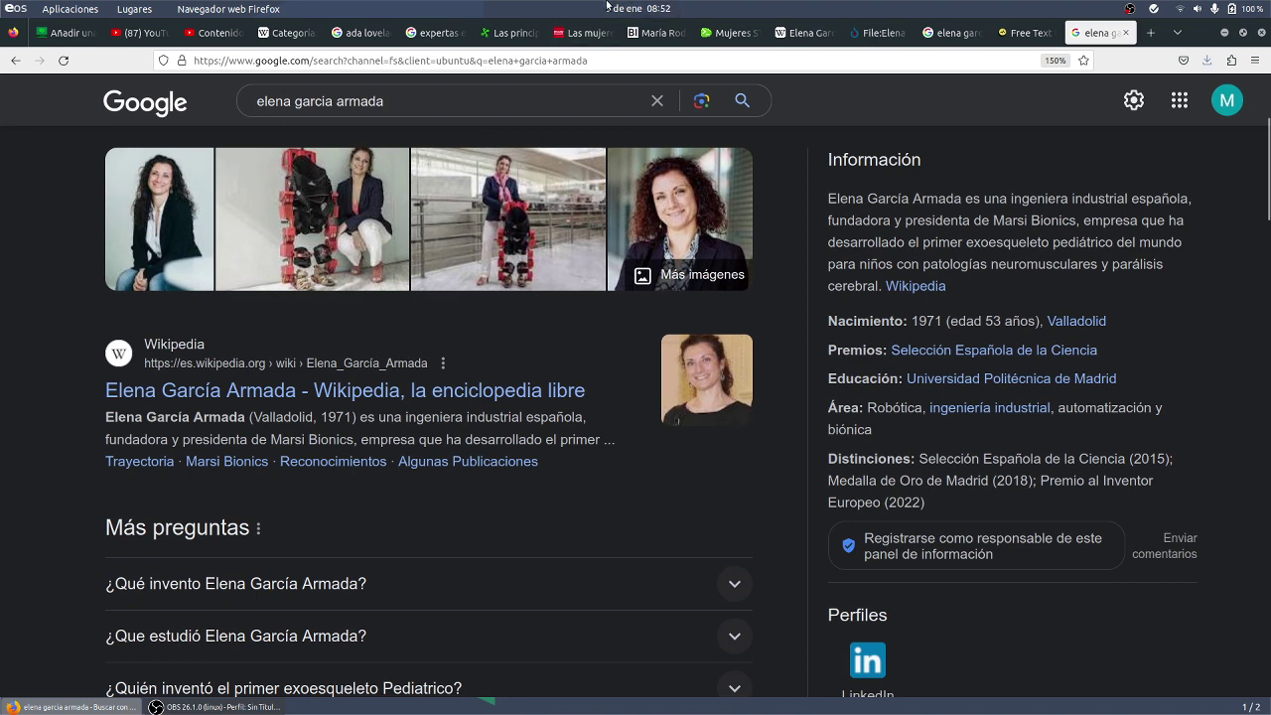
click(65, 32)
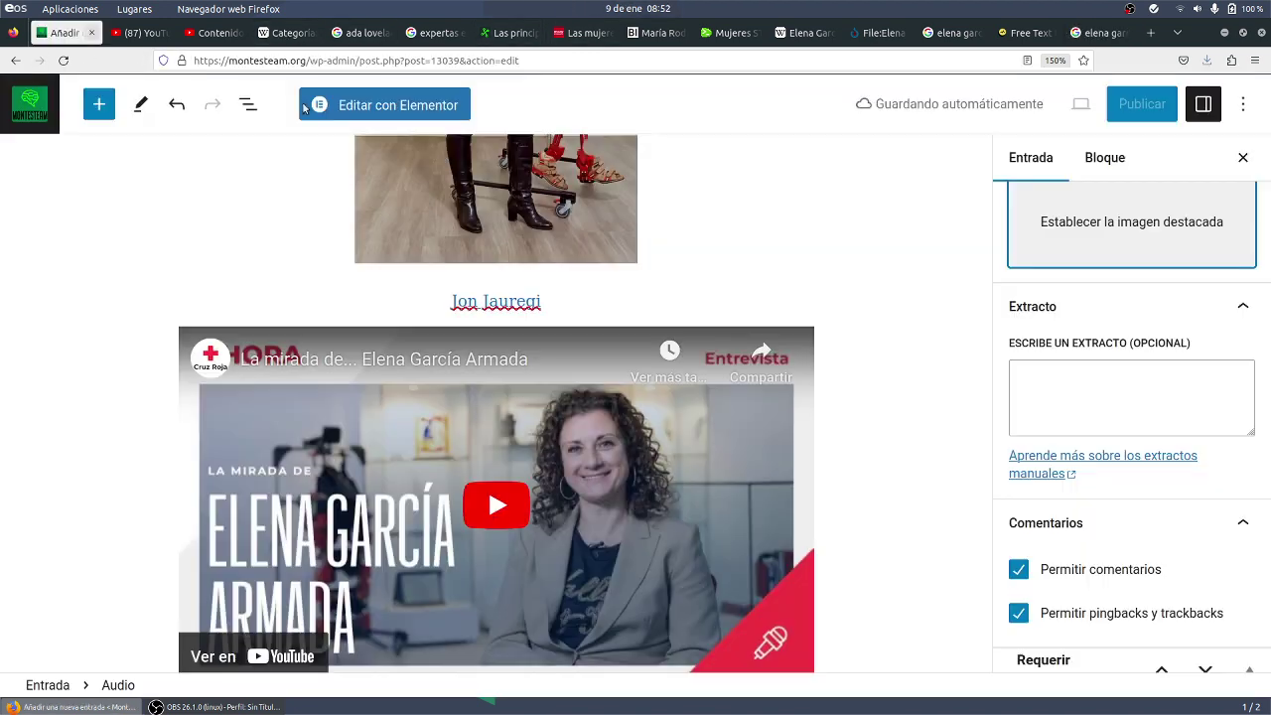
click(1119, 378)
text(Es)
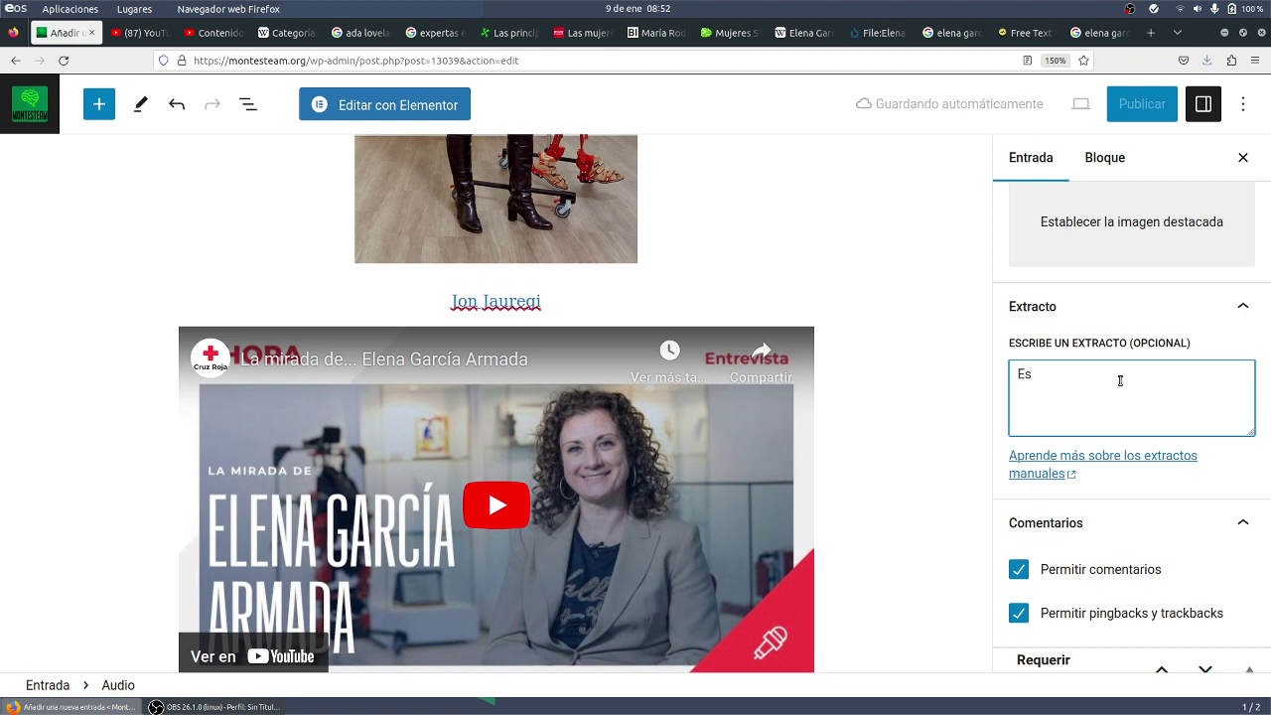
key(BackSpace)
key(BackSpace)
key(BackSpace)
Step: Copy the opening of the Biografía paragraph, up to "el primer exoesqueleto", into the post's excerpt
scroll(691, 360, up, 15)
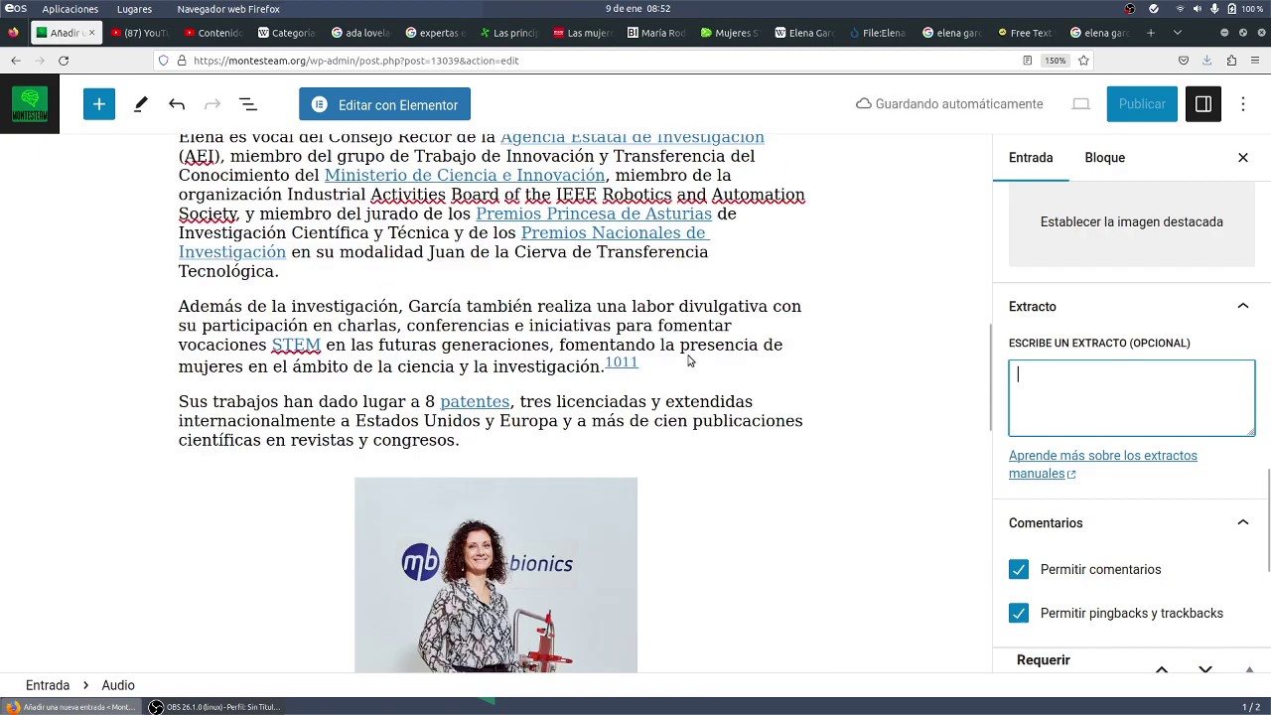
scroll(690, 361, up, 3)
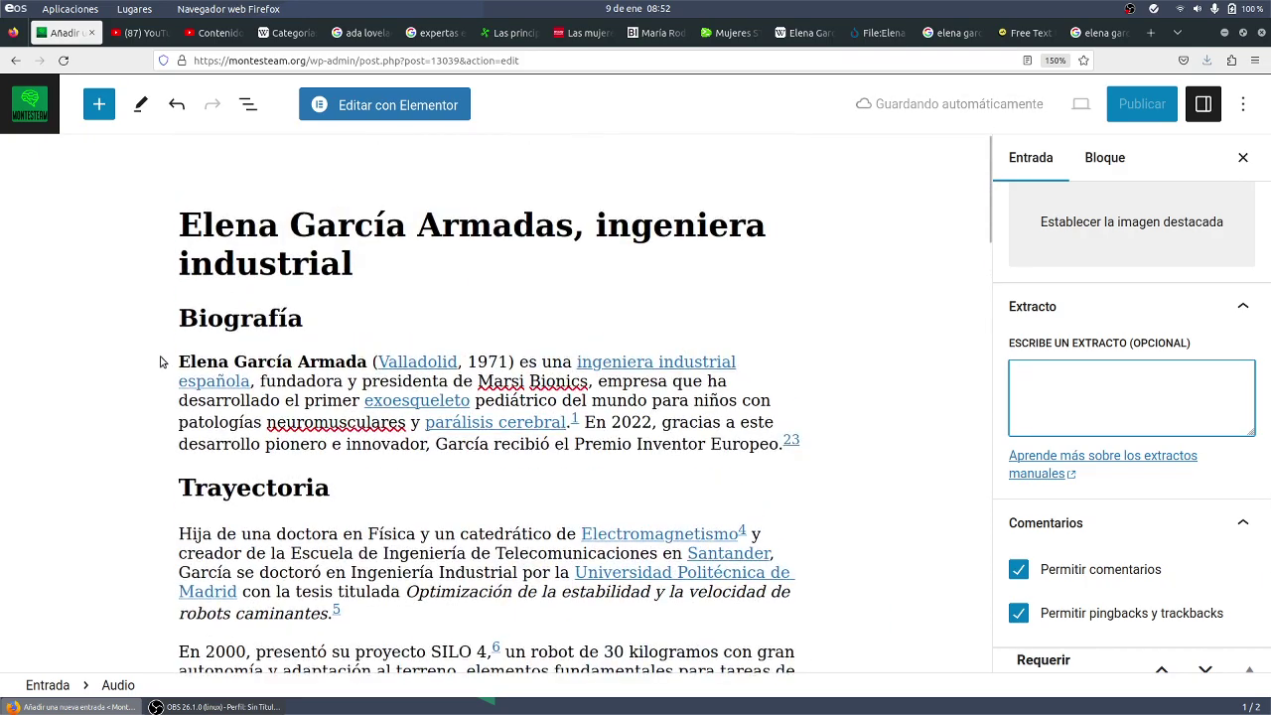
drag(178, 362, 480, 404)
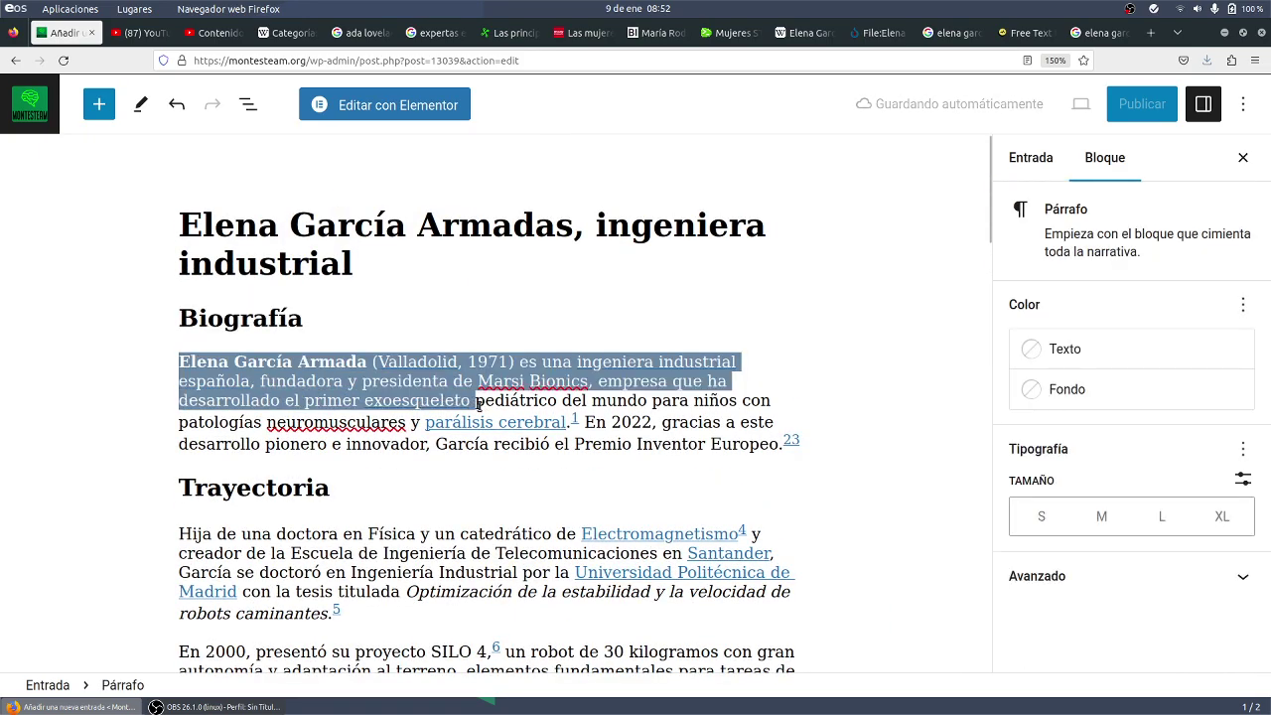
scroll(590, 402, down, 10)
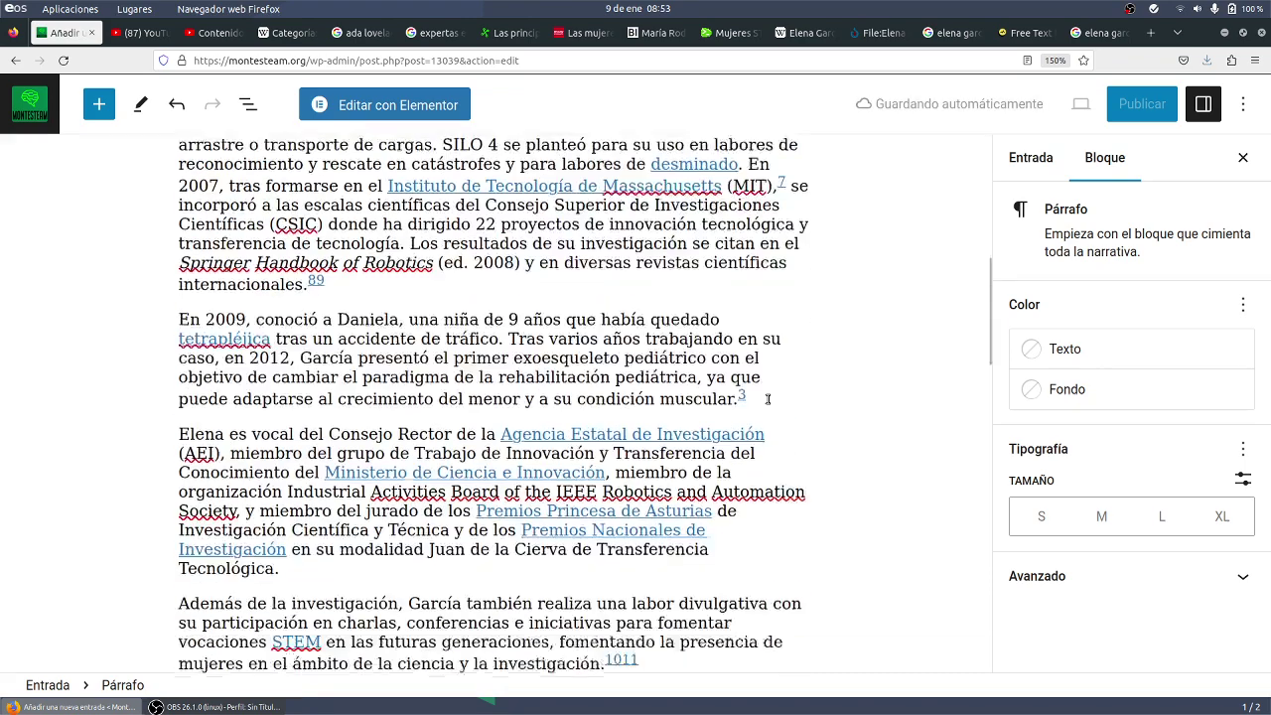
click(1033, 157)
scroll(1047, 363, down, 9)
scroll(1050, 370, down, 4)
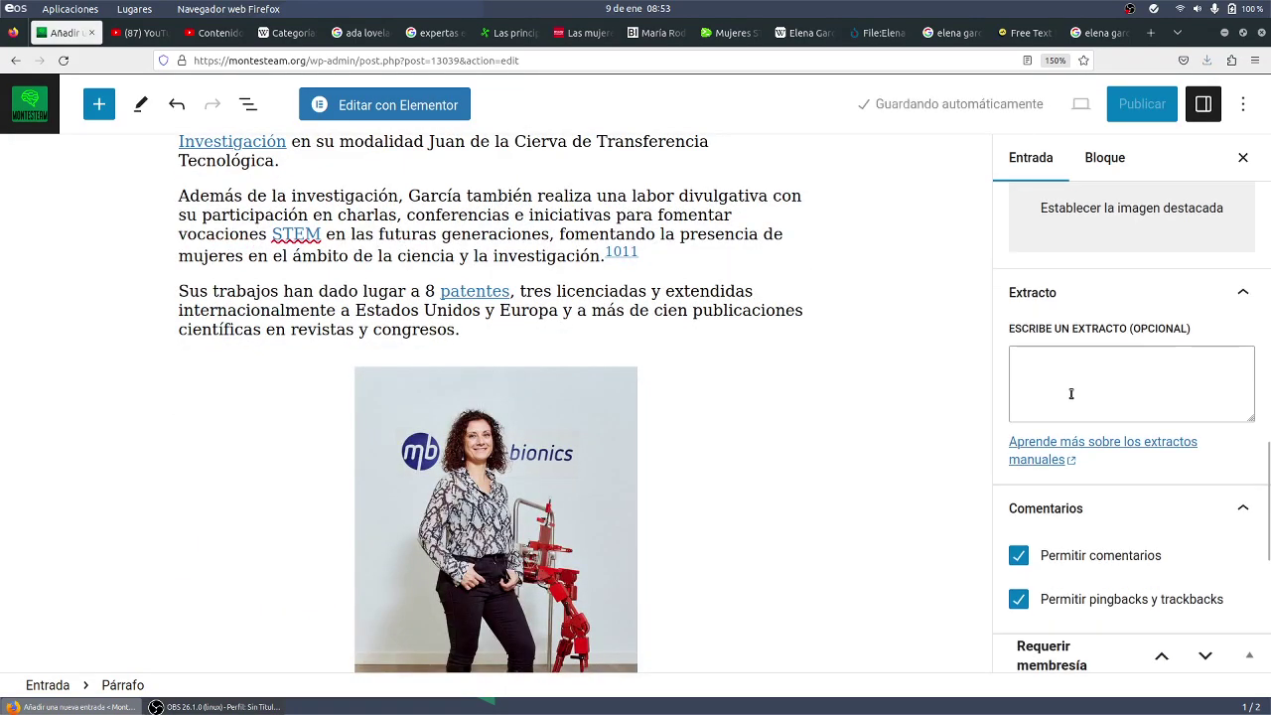
click(1075, 391)
text(Elena García Armada (Valladolid, 1974) es una ingeniera industrial española, fundadora y presidenta de Marsi Bionics, empresa que ha desarrollado el primer exoesqueleto)
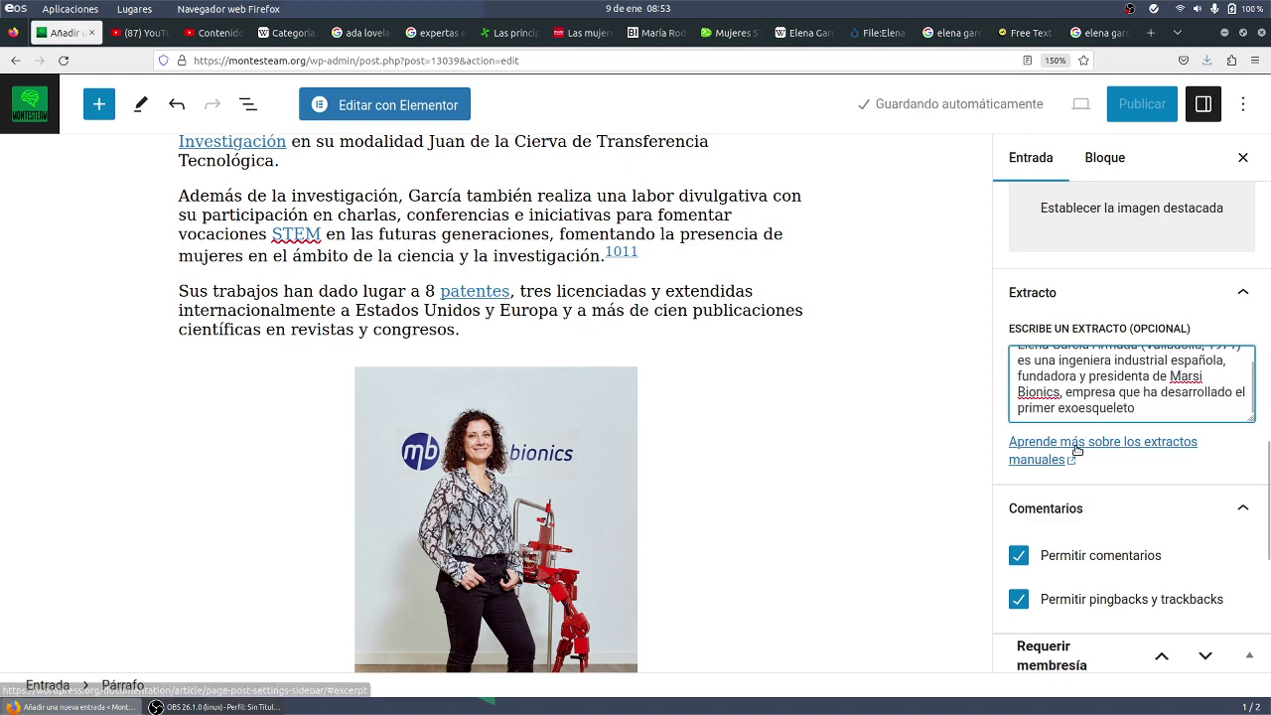
Step: Try to publish the post
scroll(1077, 449, down, 5)
scroll(1076, 449, up, 10)
scroll(1076, 451, up, 8)
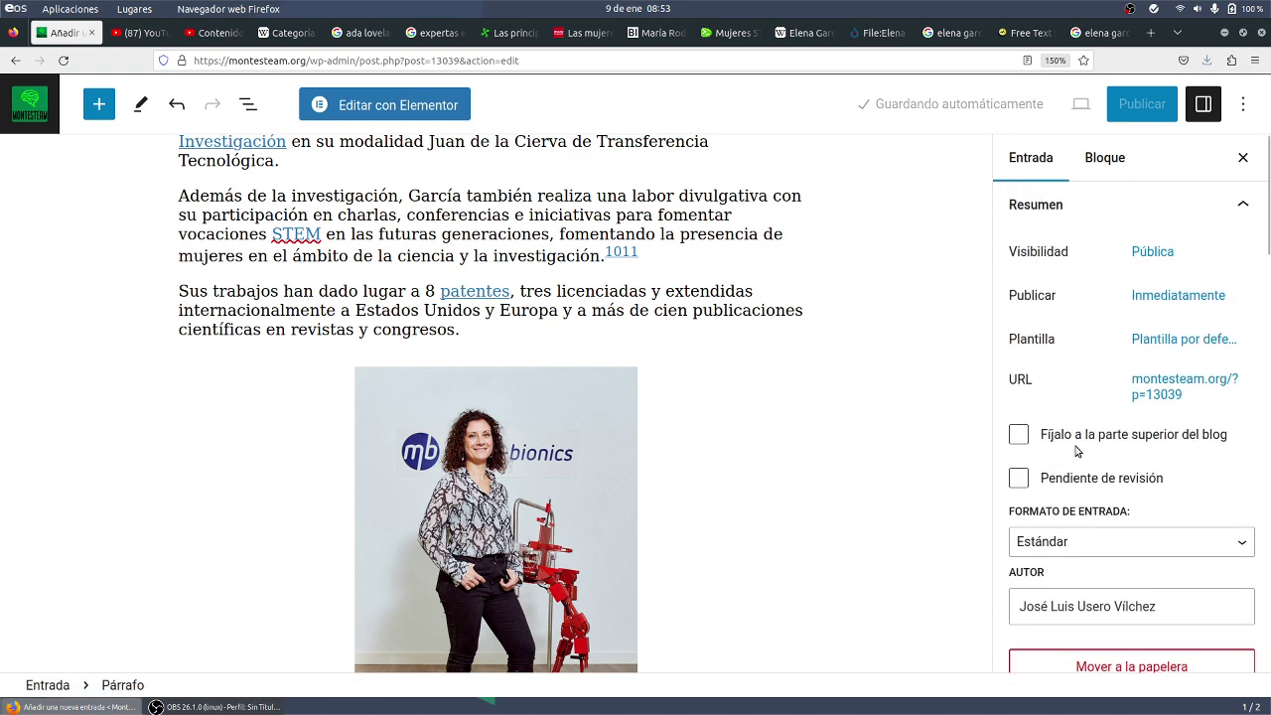
click(1142, 104)
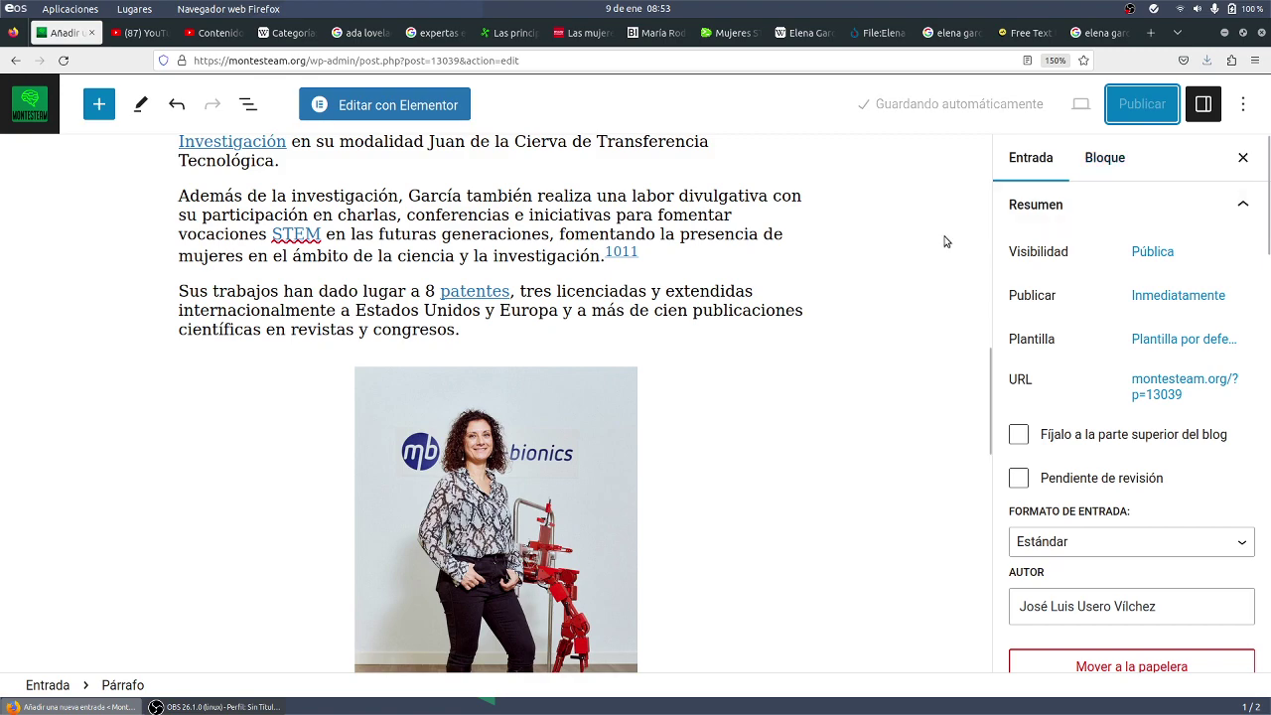
scroll(948, 239, up, 5)
scroll(945, 241, up, 3)
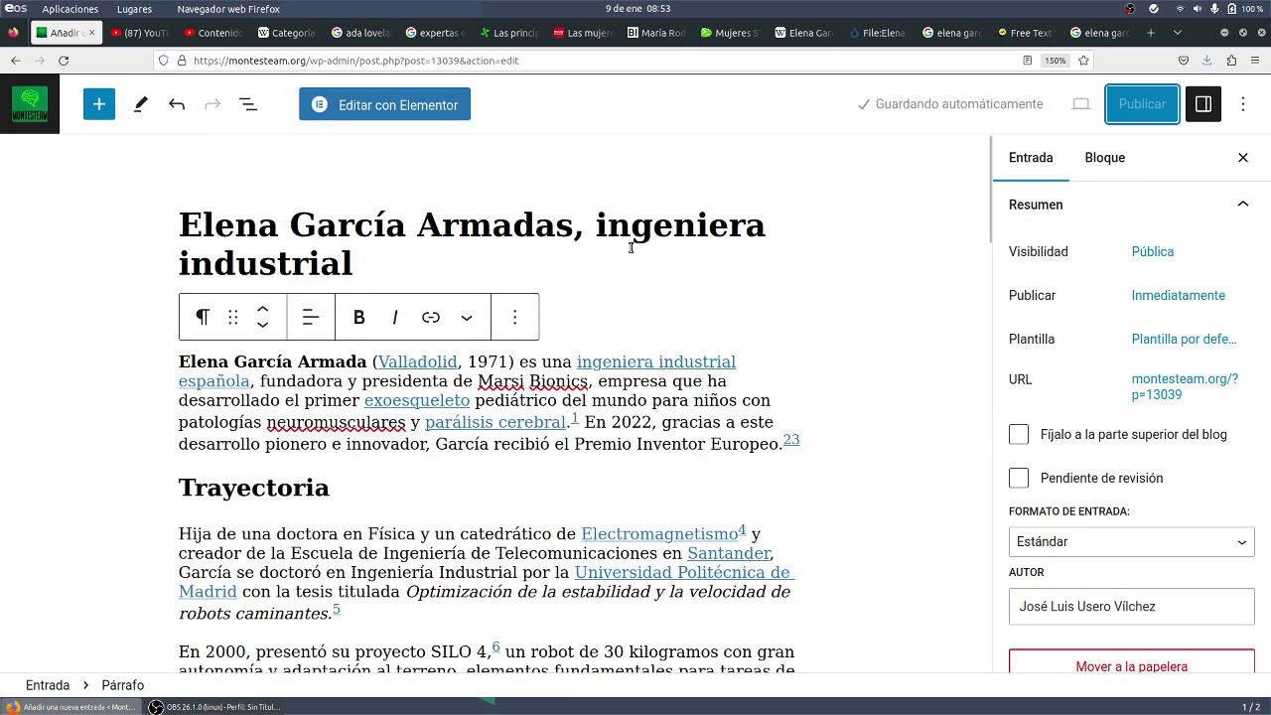
scroll(630, 248, down, 20)
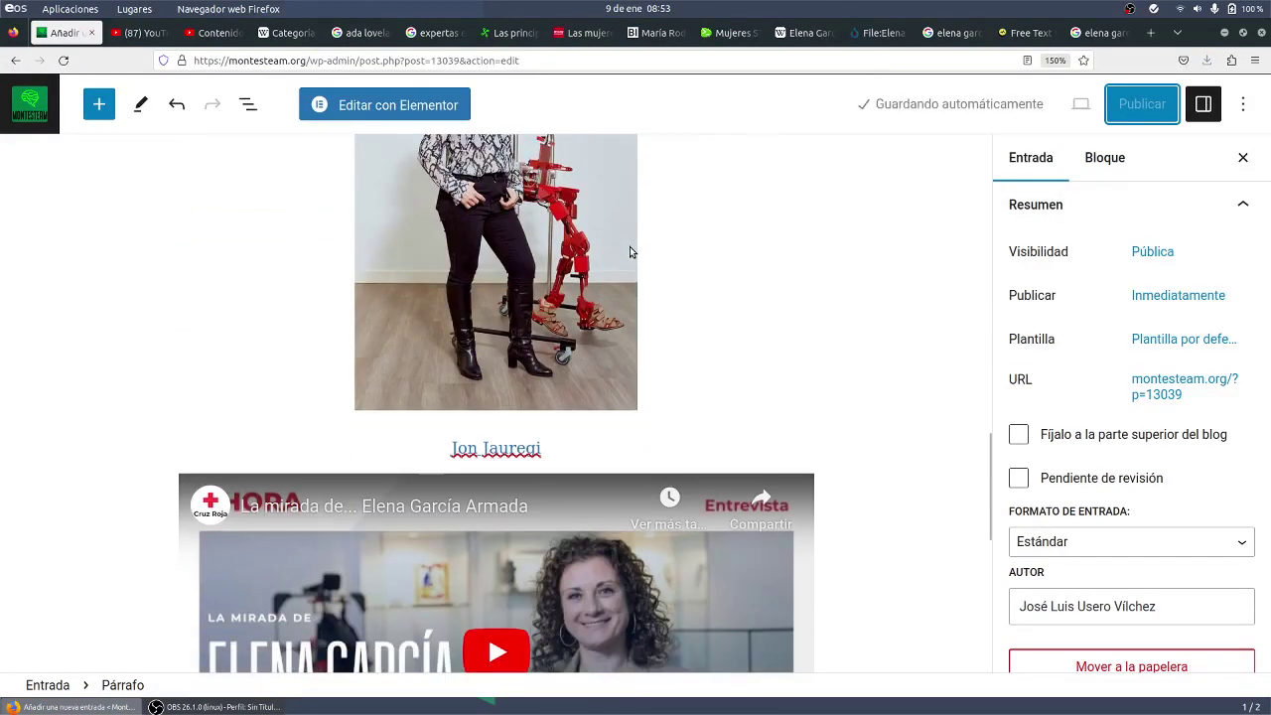
scroll(630, 248, down, 2)
scroll(630, 248, up, 10)
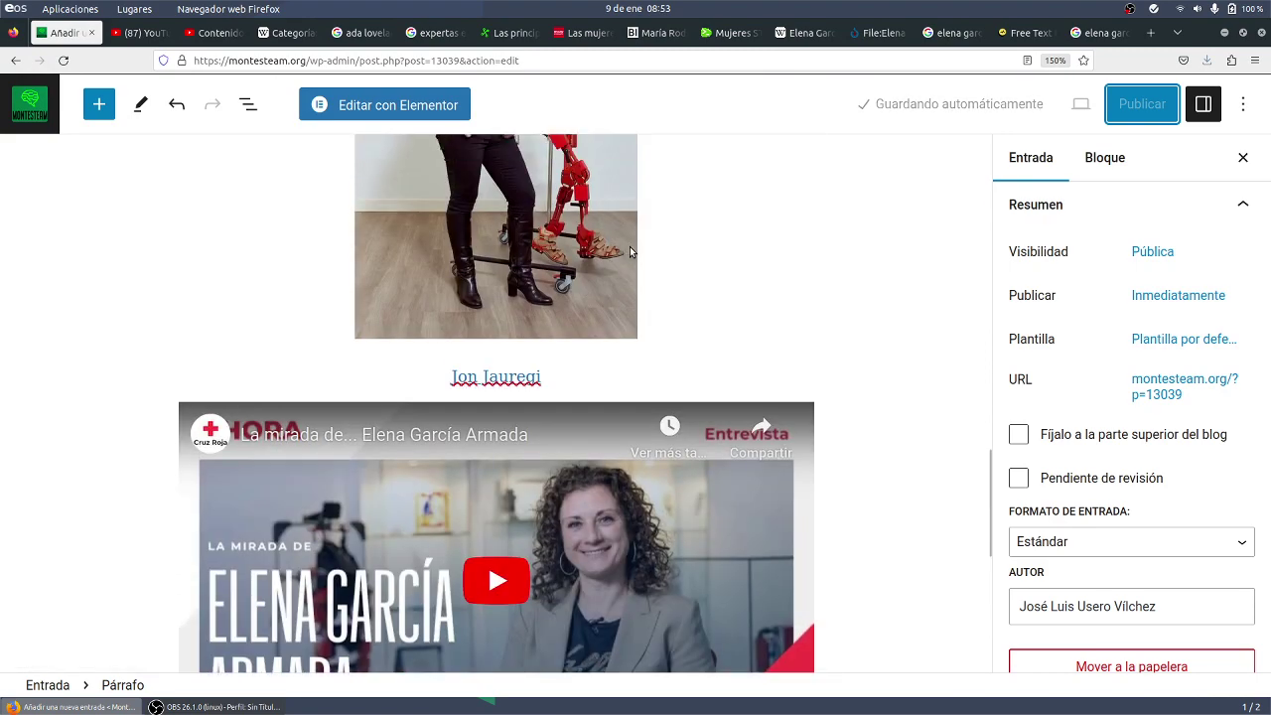
scroll(631, 247, up, 8)
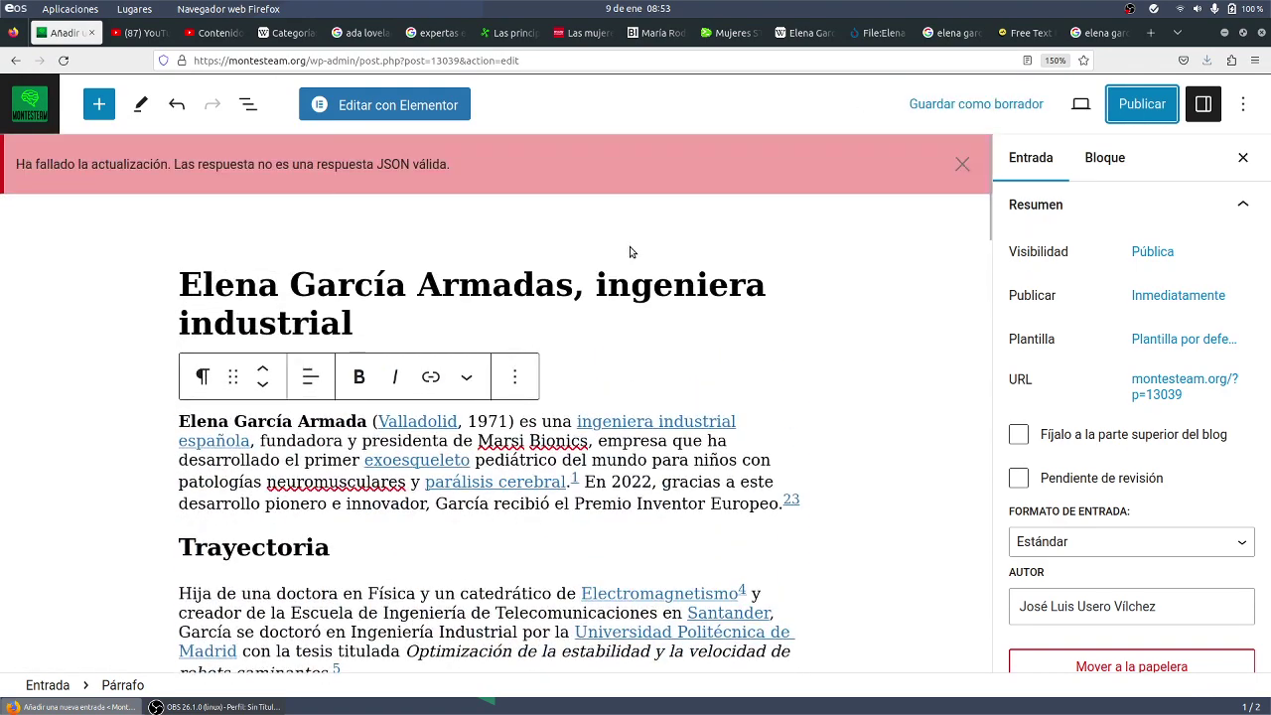
click(1140, 105)
click(1067, 104)
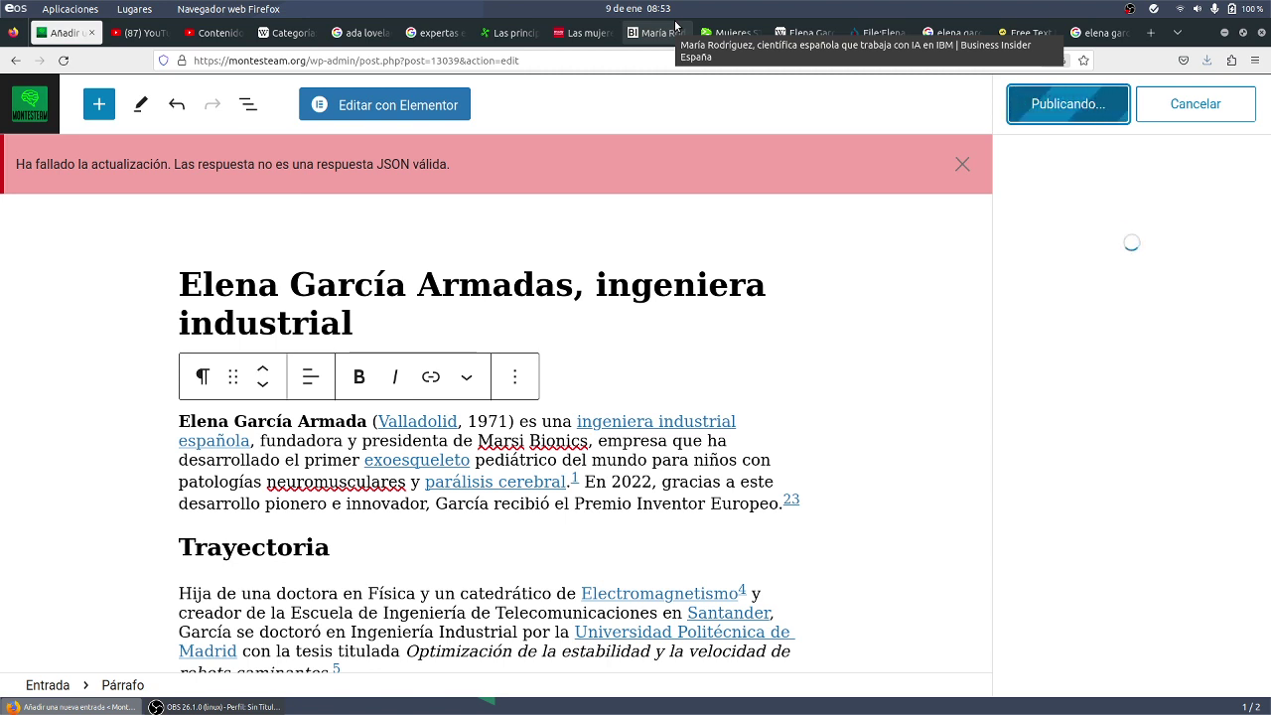
scroll(425, 339, down, 10)
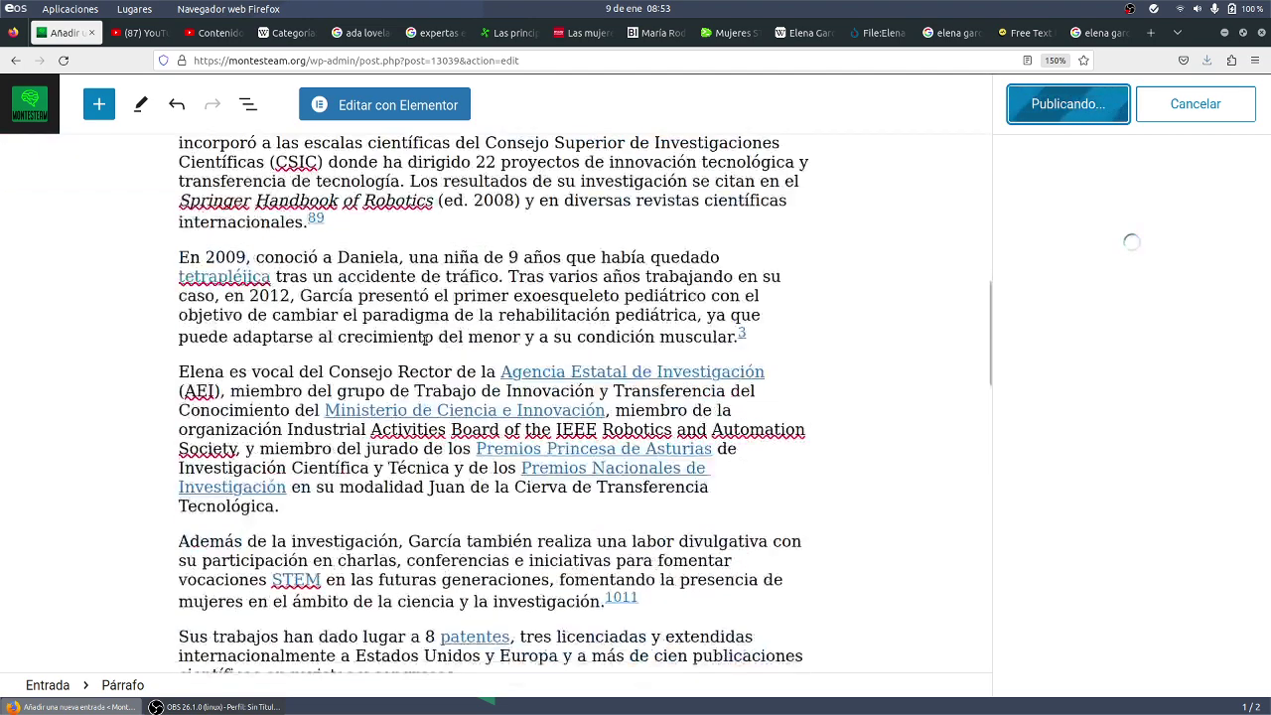